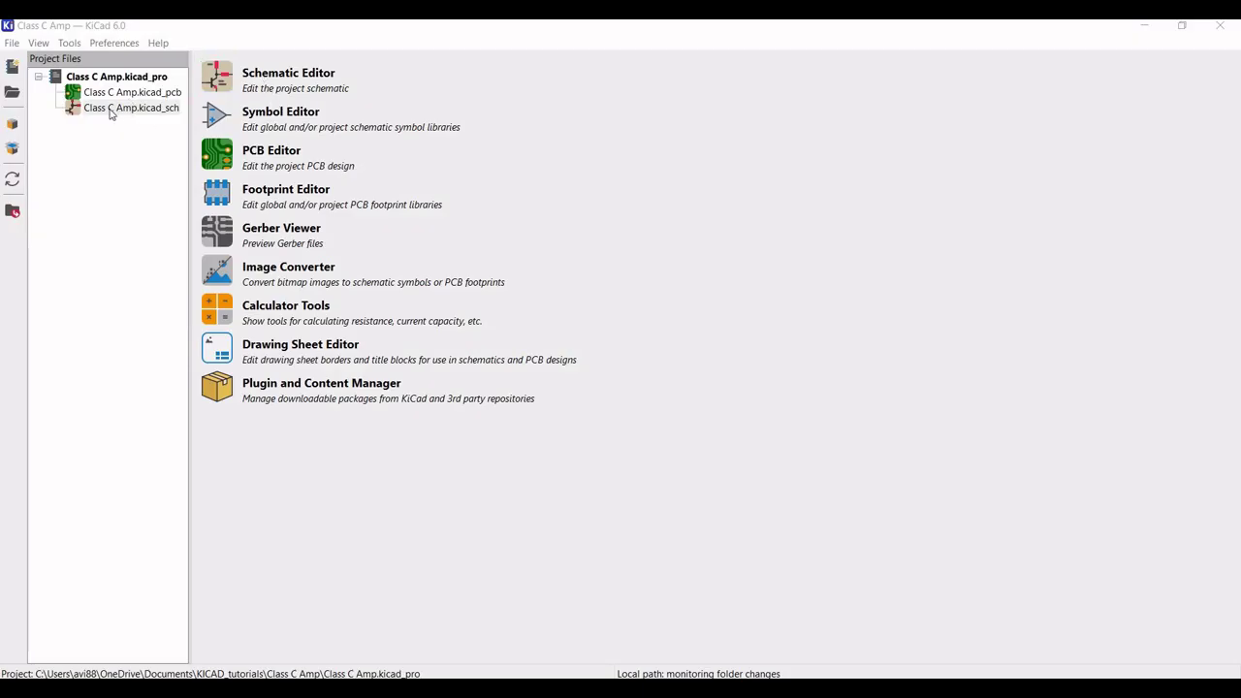
Open the Class C Amp schematic and place a 2N3904 transistor near the middle of the sheet.
{"action": "double_click", "coordinate": [110, 111]}
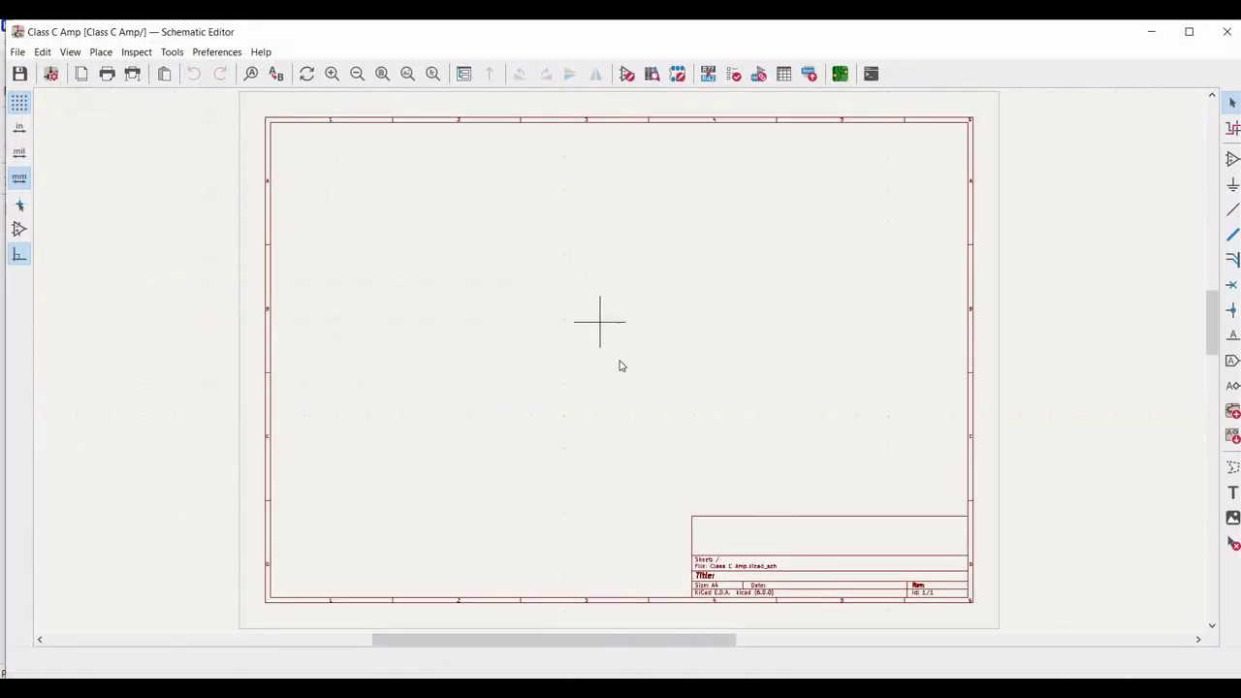
{"action": "scroll", "coordinate": [621, 366], "scroll_direction": "up", "scroll_amount": 4}
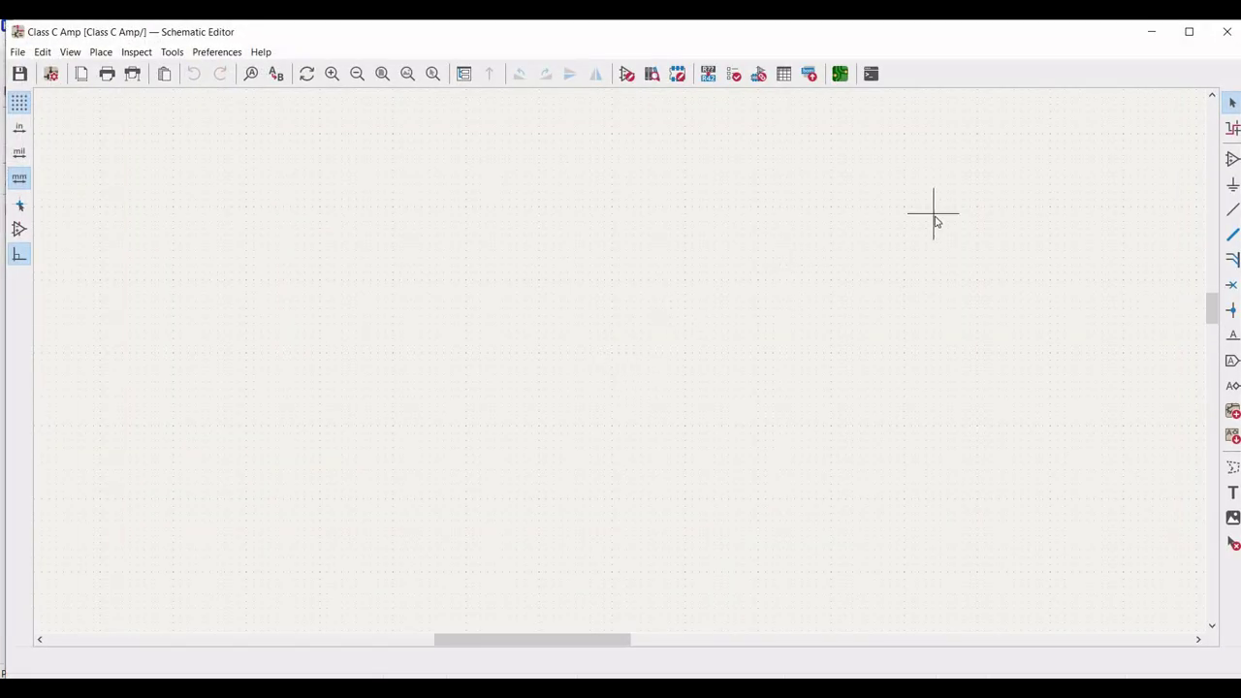
{"action": "left_click", "coordinate": [1231, 160]}
{"action": "left_click", "coordinate": [641, 308]}
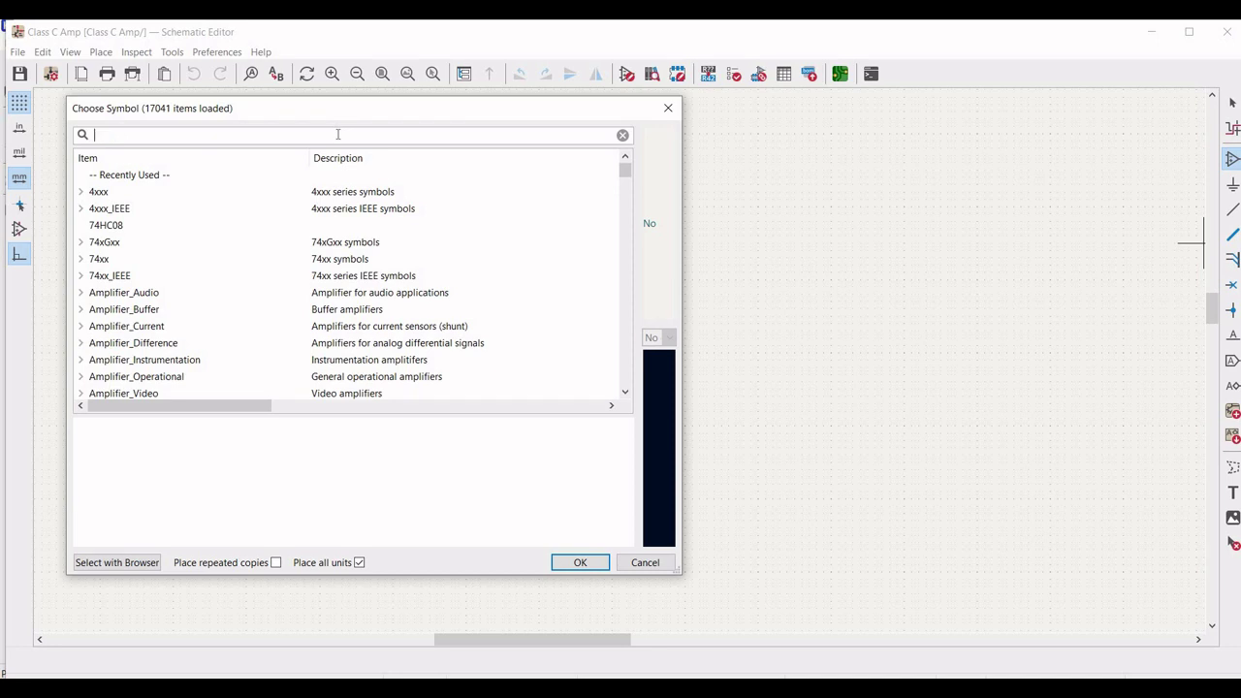
{"action": "type", "text": "2n3904"}
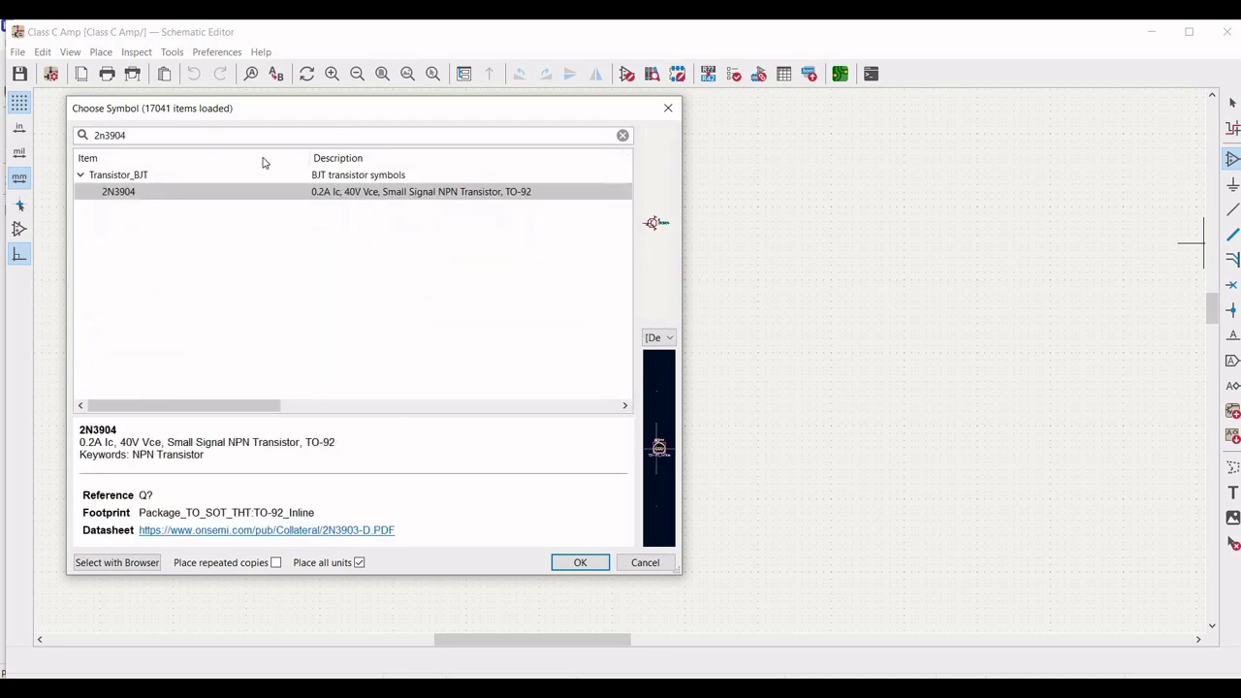
{"action": "left_click", "coordinate": [376, 323]}
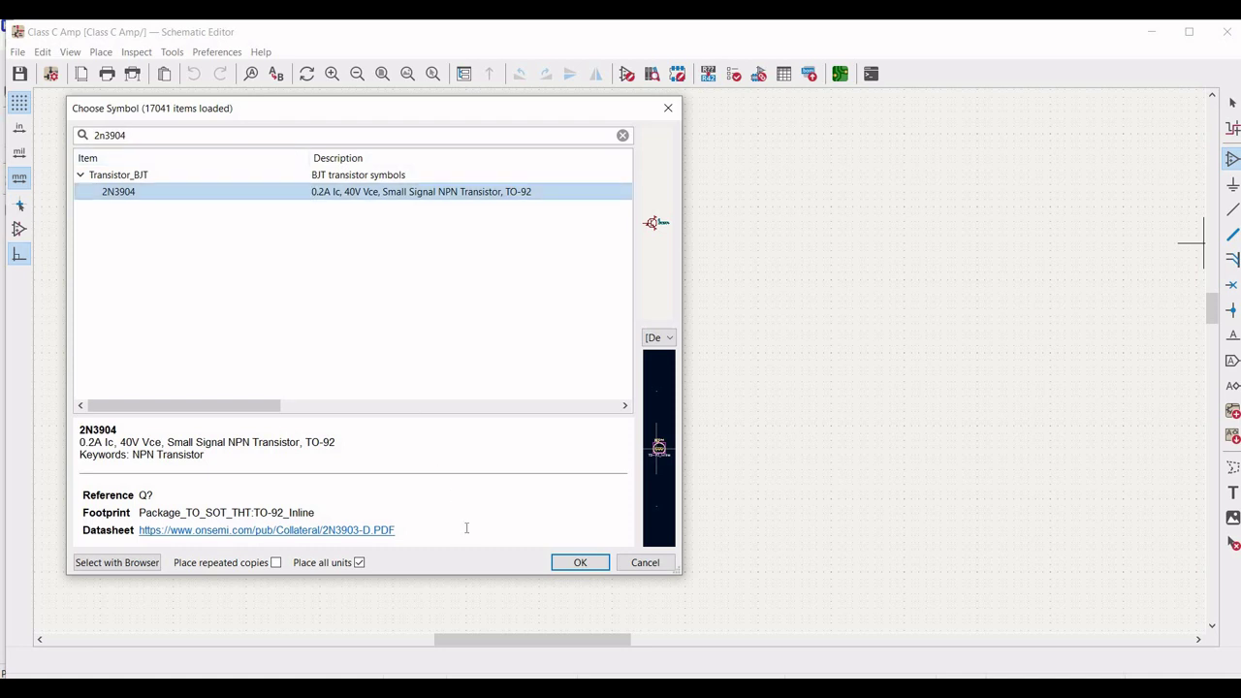
{"action": "left_click", "coordinate": [578, 563]}
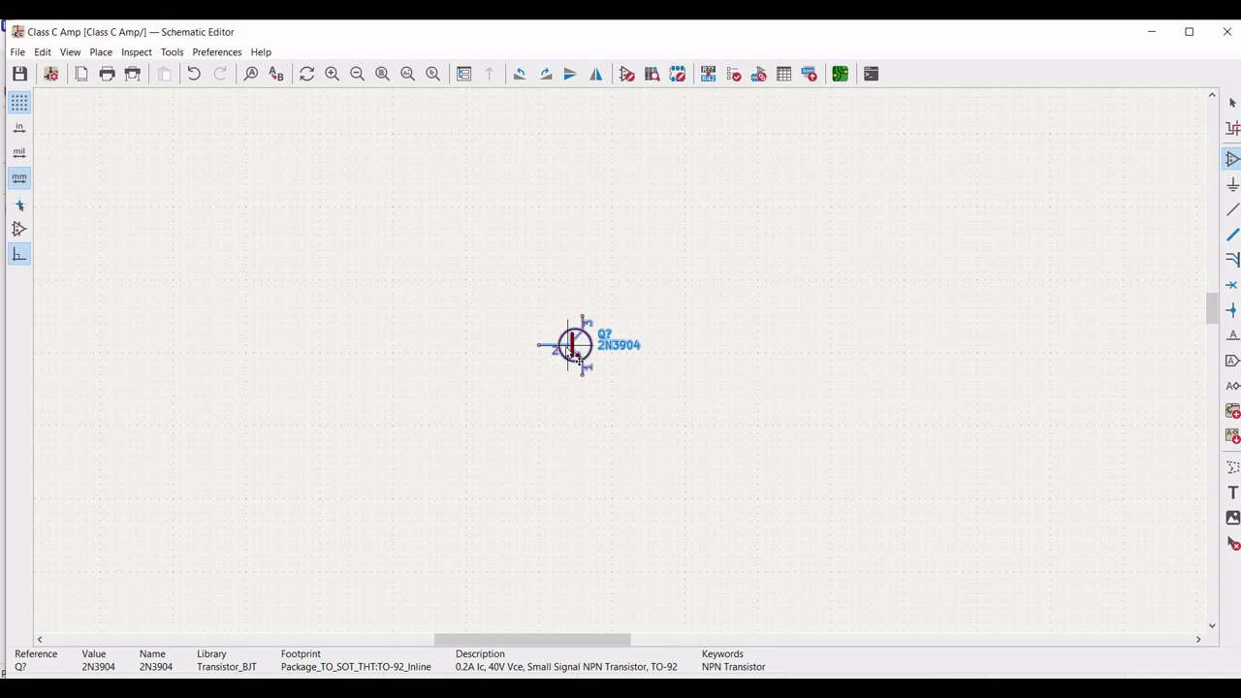
{"action": "left_click", "coordinate": [575, 355]}
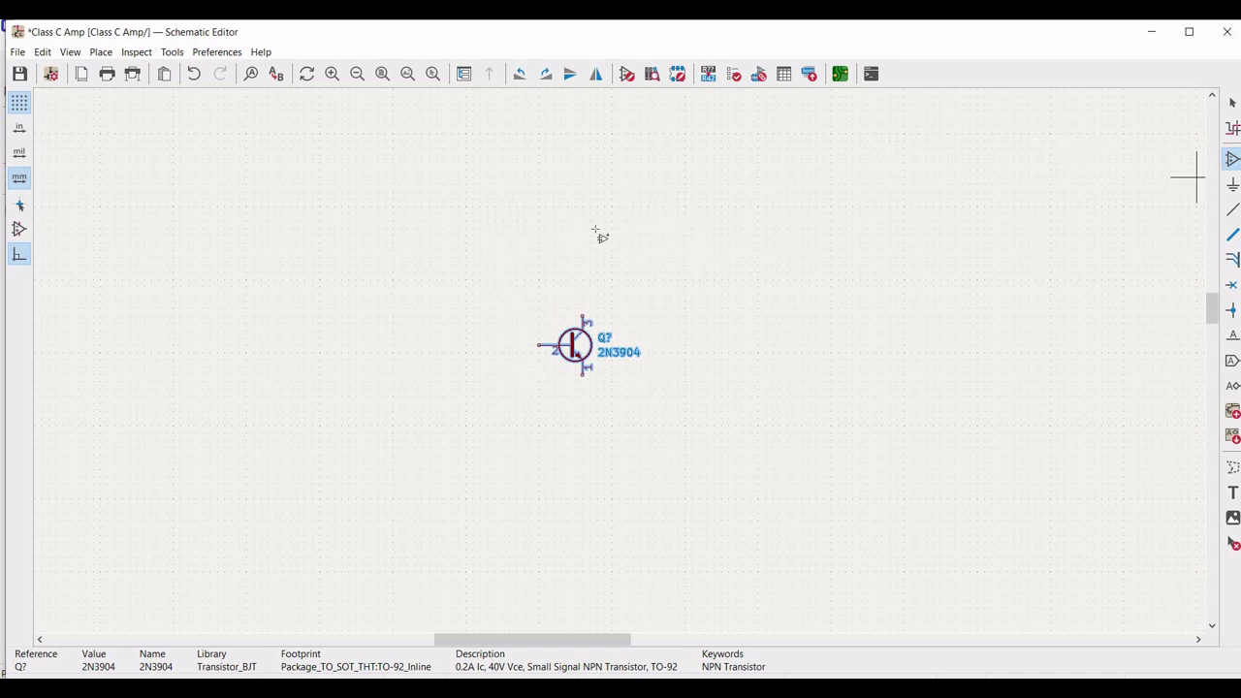
Place a pspice INDUCTOR symbol, rotated to vertical, above and to the left of the transistor.
{"action": "left_click", "coordinate": [503, 259]}
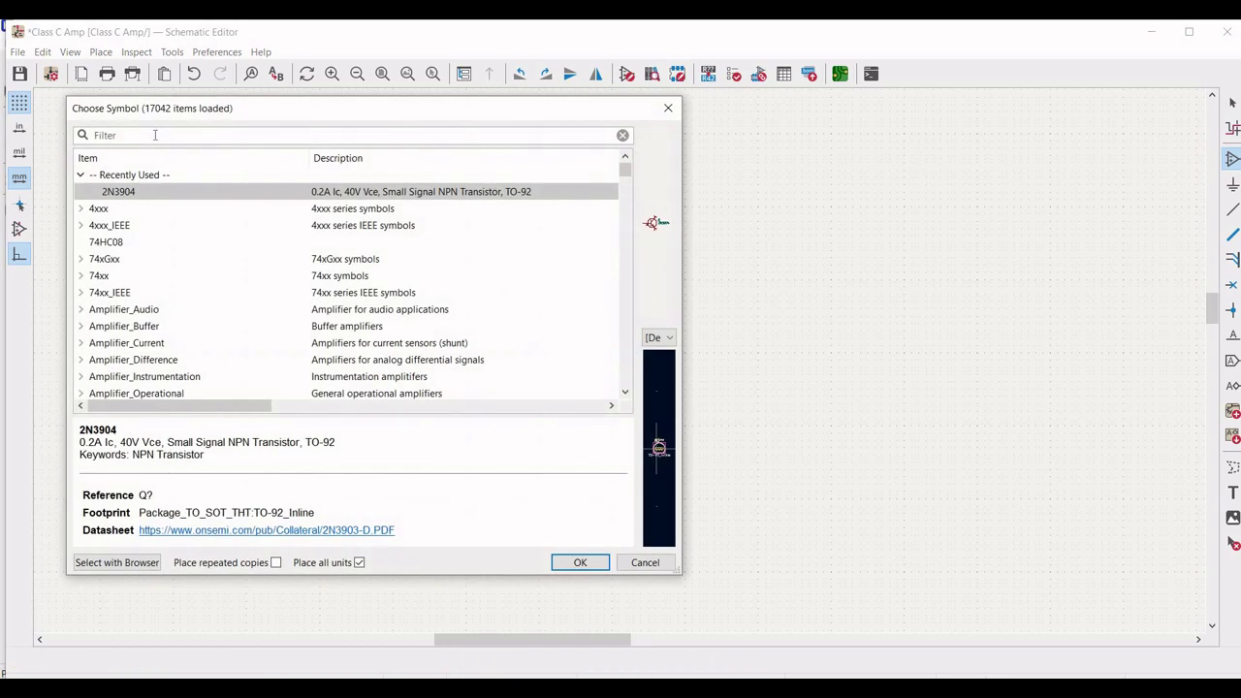
{"action": "type", "text": "pspice"}
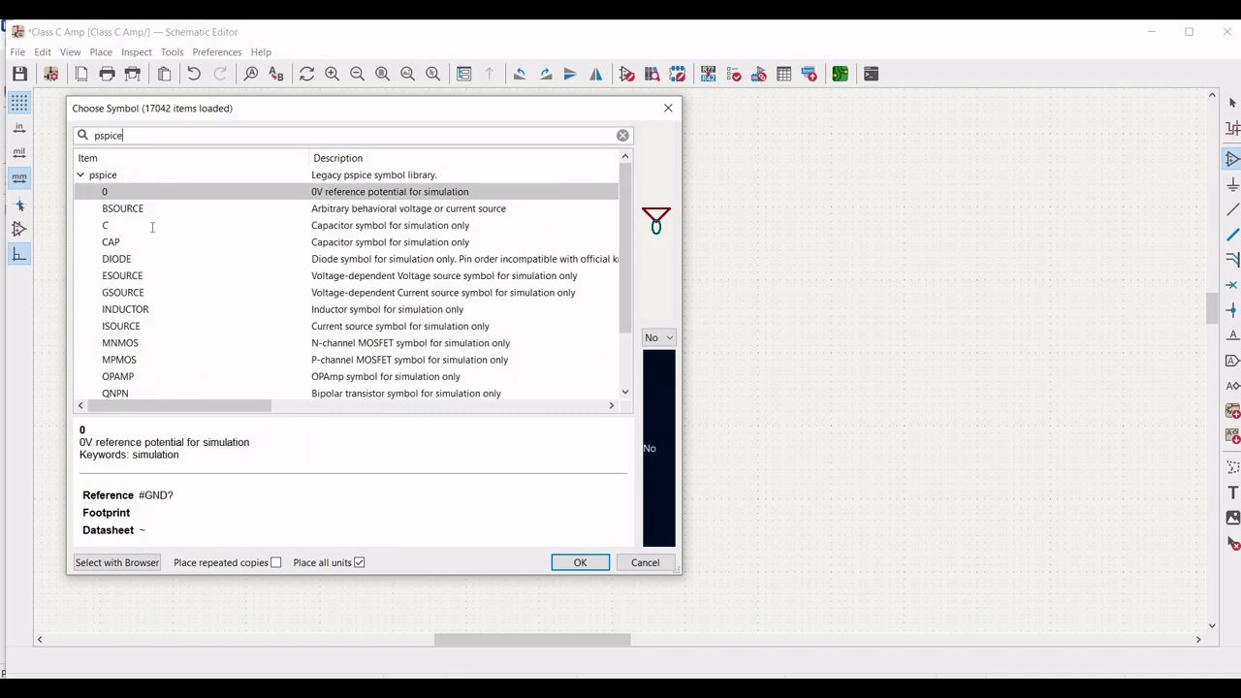
{"action": "left_click", "coordinate": [122, 309]}
{"action": "left_click", "coordinate": [575, 563]}
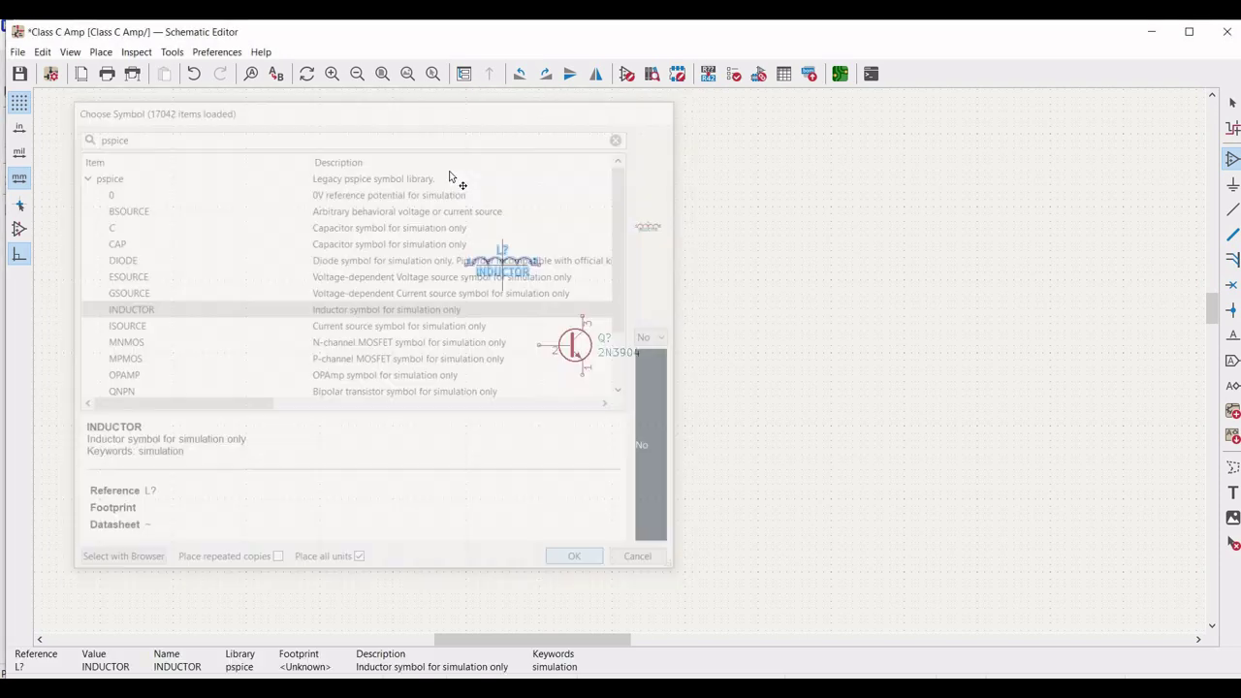
{"action": "key", "text": "r"}
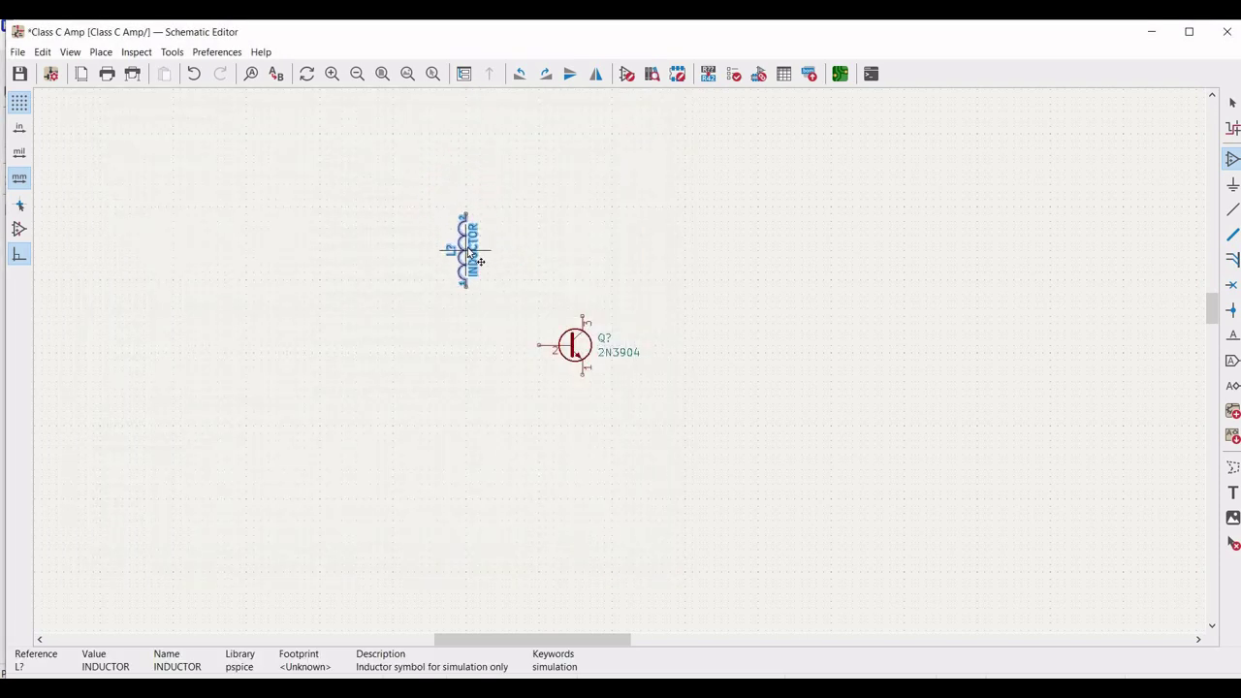
{"action": "left_click", "coordinate": [468, 250]}
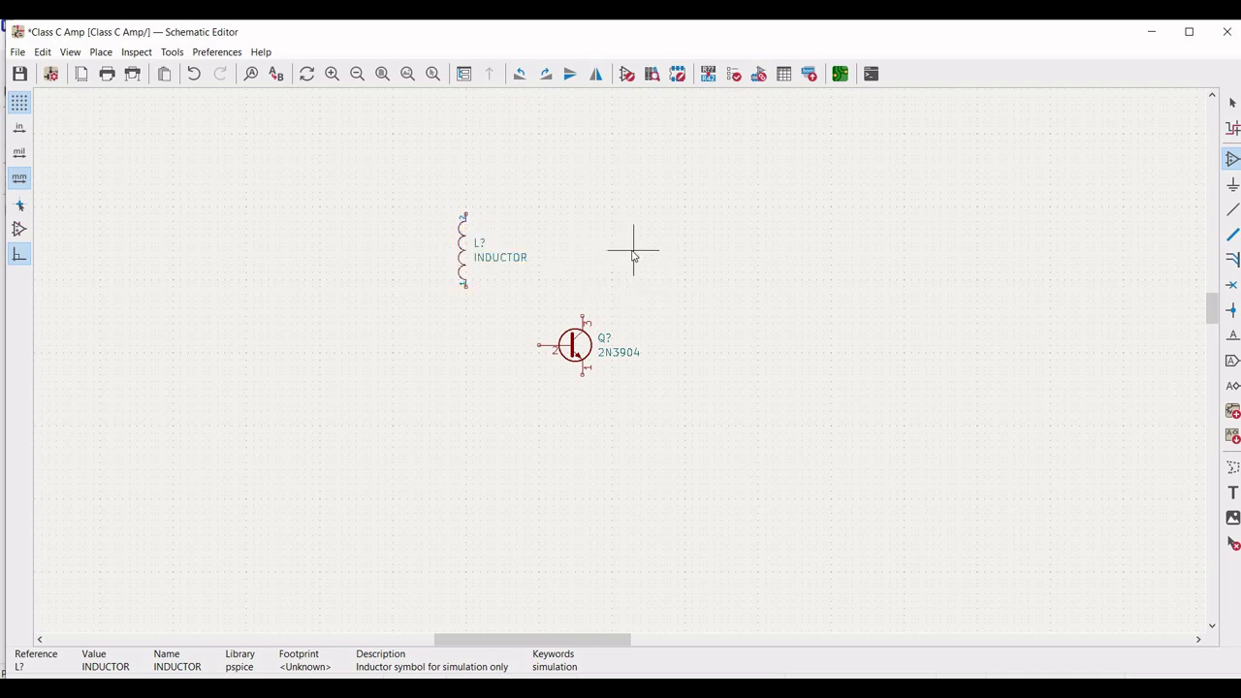
Place a pspice C capacitor above and to the right of the transistor, and move the inductor level with it.
{"action": "left_click", "coordinate": [636, 254]}
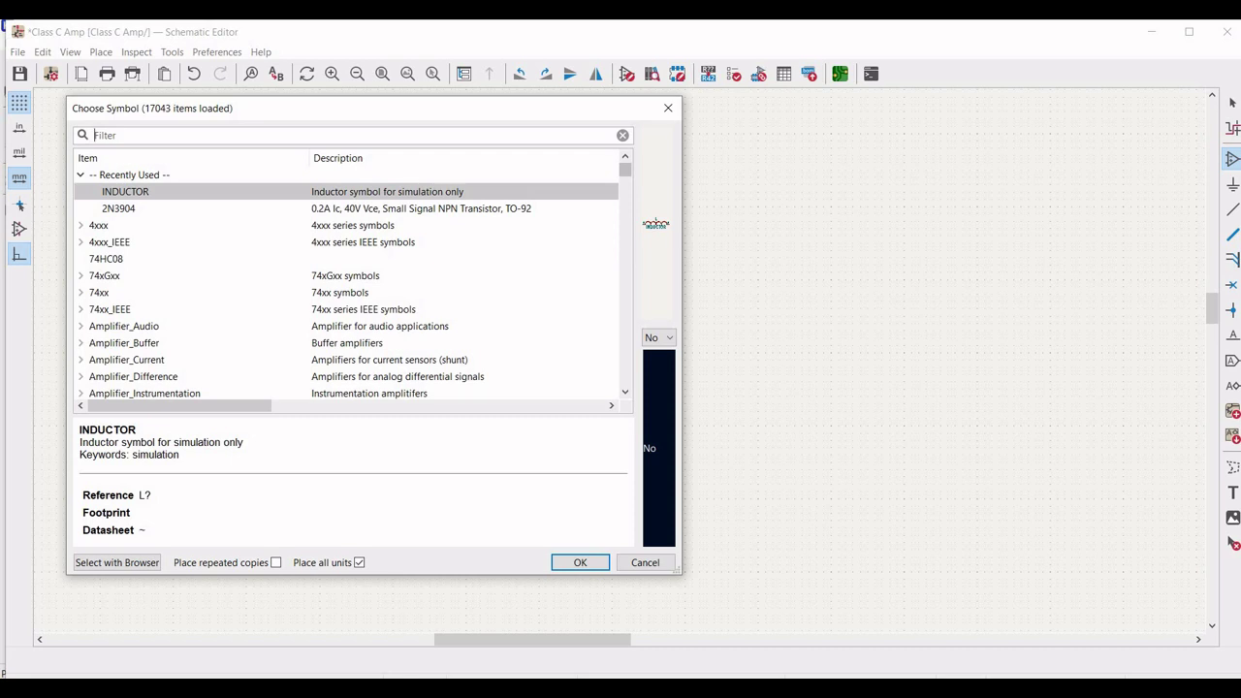
{"action": "type", "text": "pspic"}
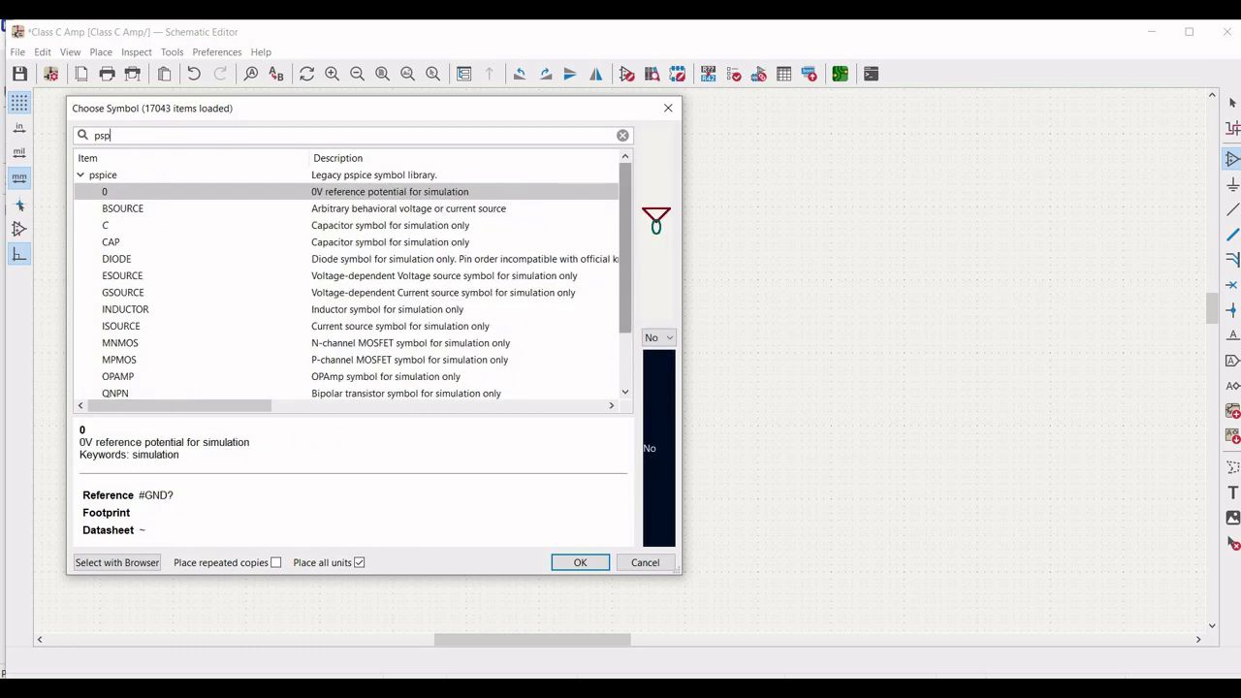
{"action": "left_click", "coordinate": [304, 229]}
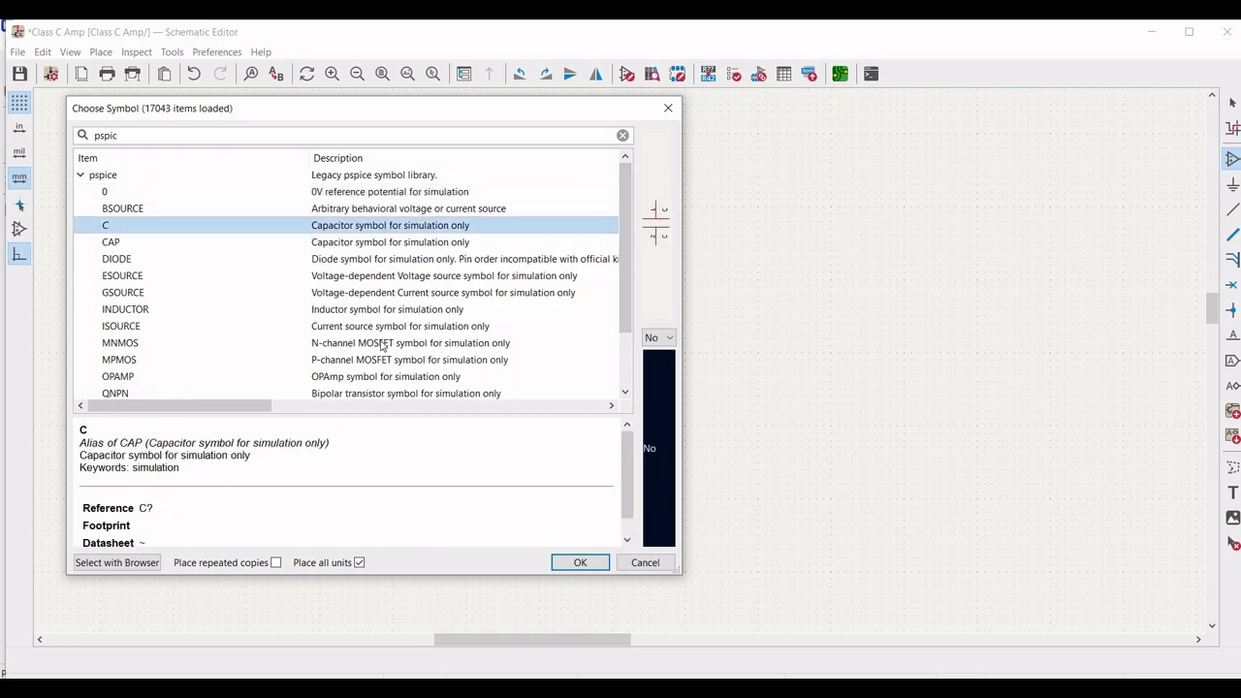
{"action": "left_click", "coordinate": [580, 563]}
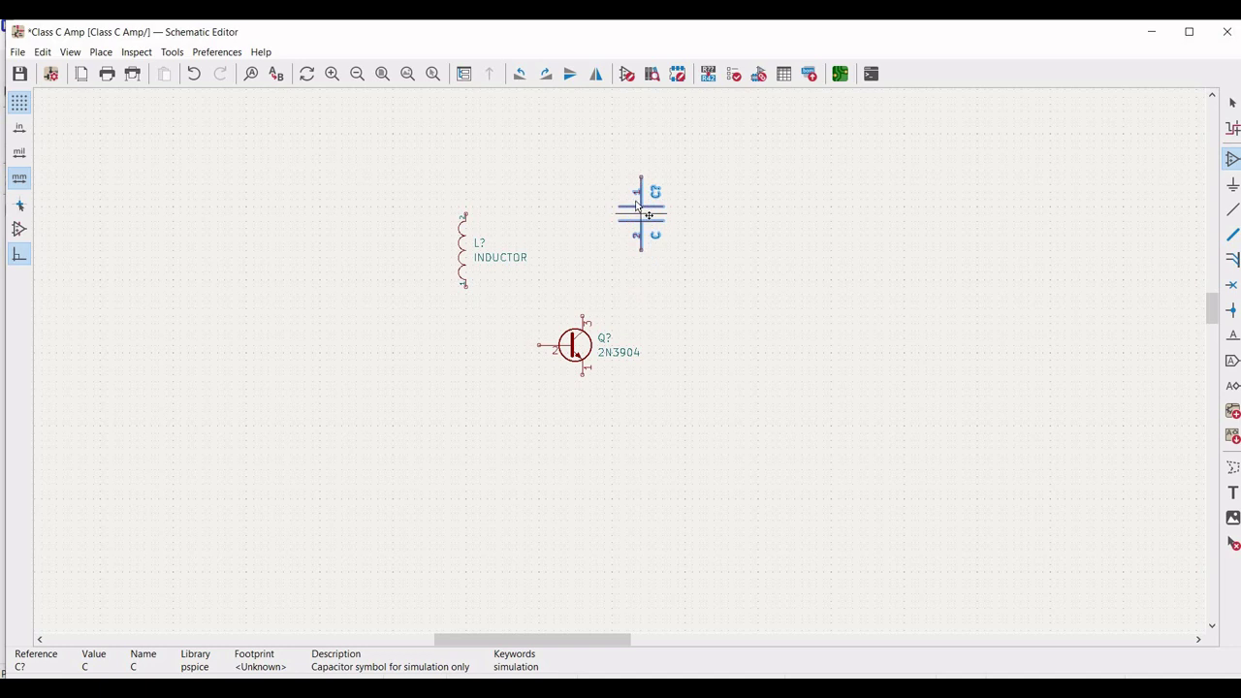
{"action": "left_click", "coordinate": [636, 206]}
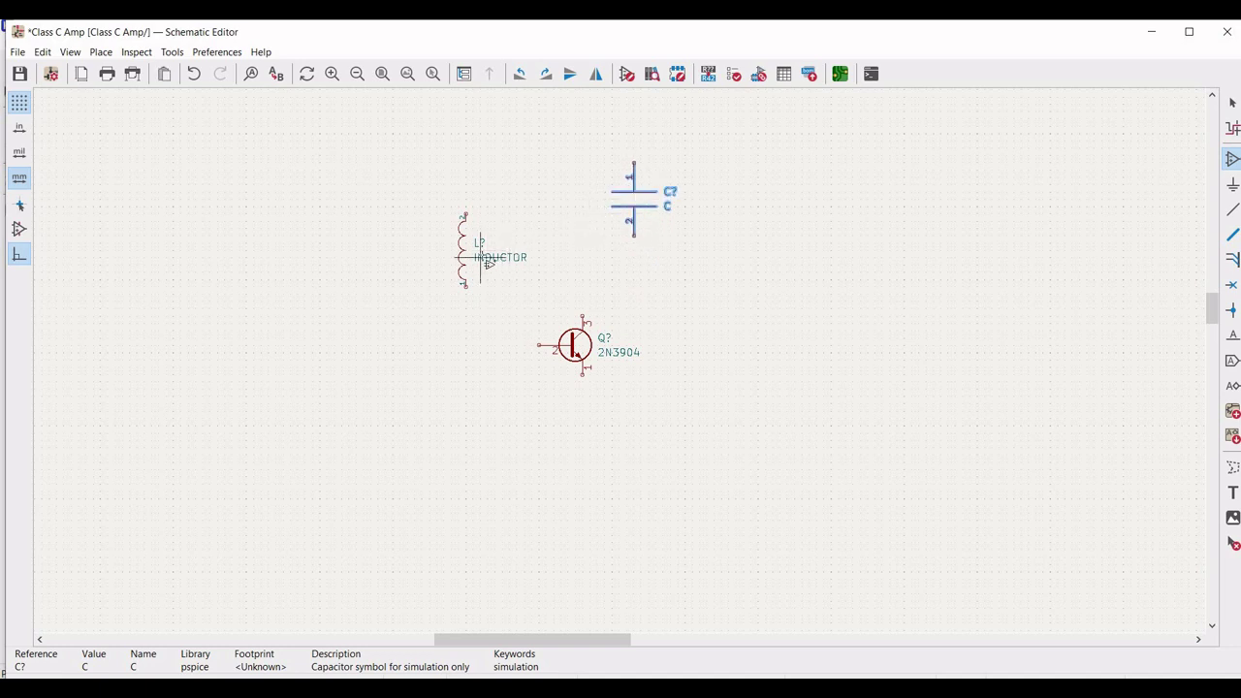
{"action": "key", "text": "Escape"}
{"action": "left_click_drag", "start_coordinate": [435, 188], "coordinate": [469, 206]}
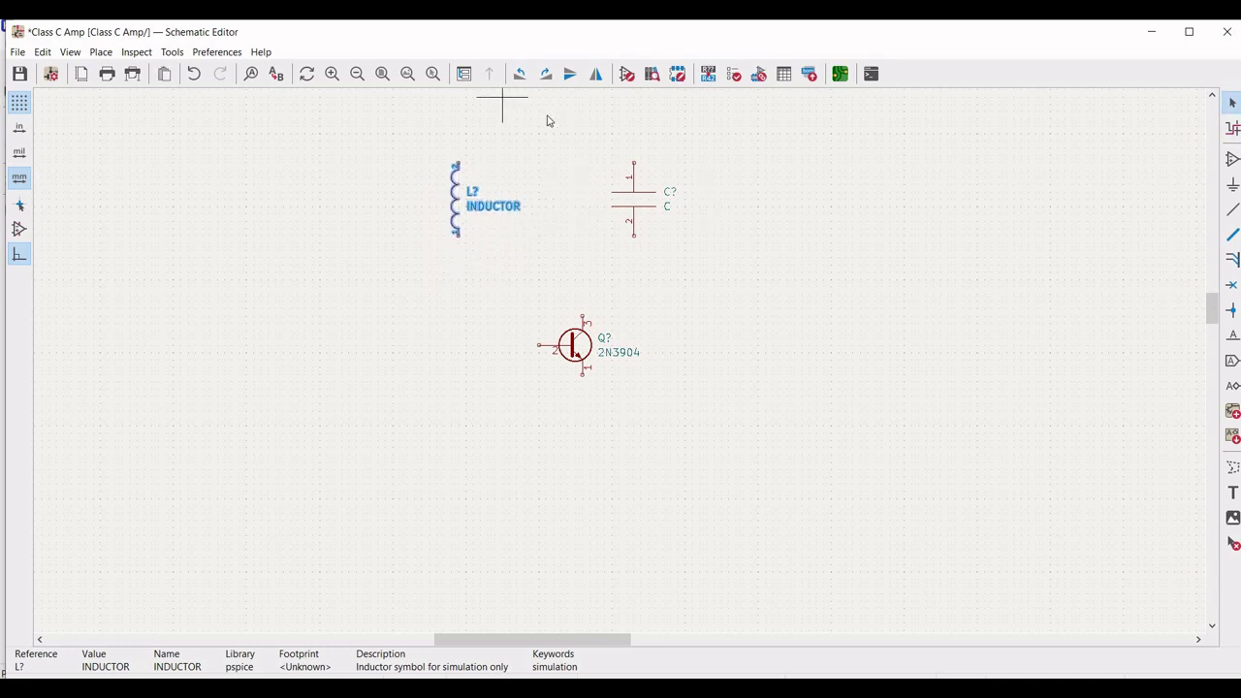
Place a pspice VSOURCE voltage source well to the left of the inductor.
{"action": "left_click", "coordinate": [1232, 160]}
{"action": "left_click", "coordinate": [350, 129]}
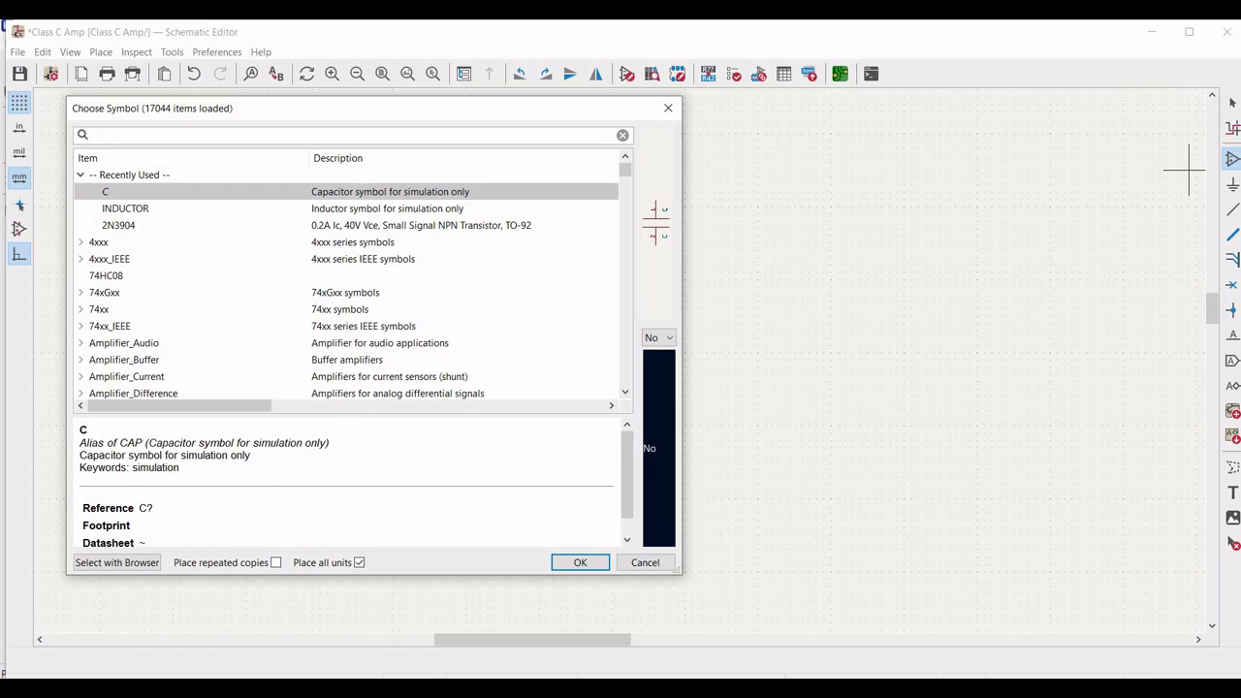
{"action": "type", "text": "pspice"}
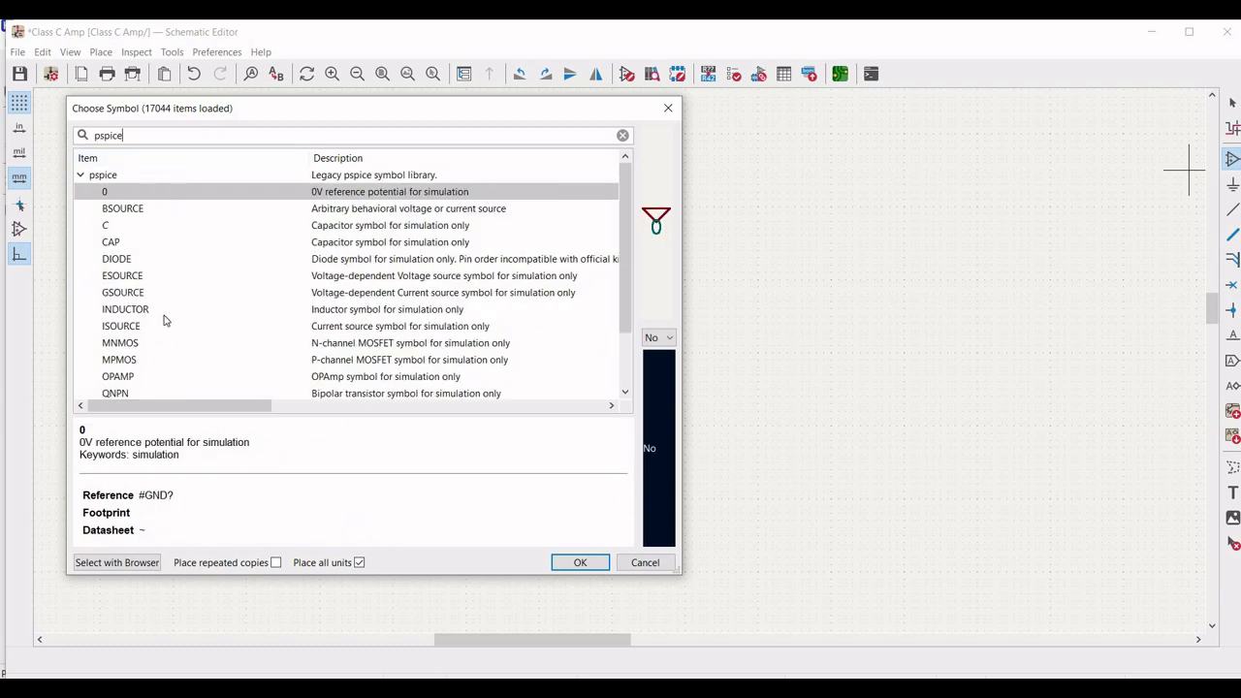
{"action": "scroll", "coordinate": [164, 320], "scroll_direction": "down", "scroll_amount": 2}
{"action": "left_click", "coordinate": [123, 376]}
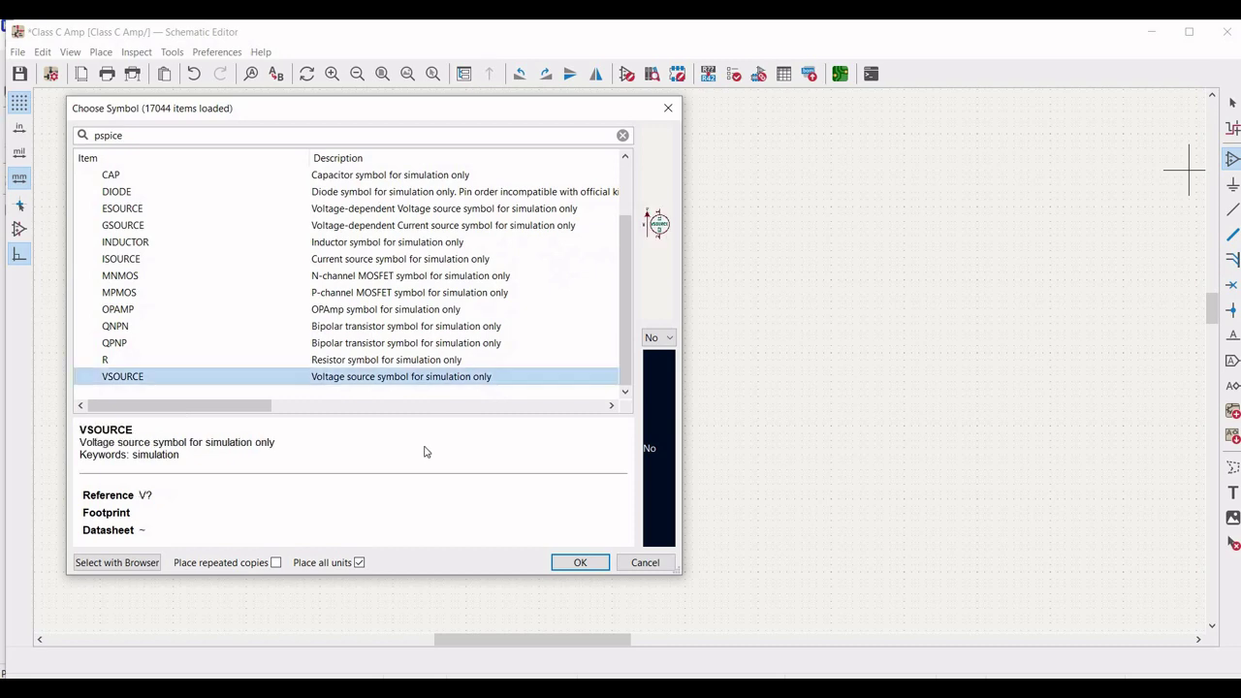
{"action": "left_click", "coordinate": [574, 559]}
{"action": "left_click", "coordinate": [281, 244]}
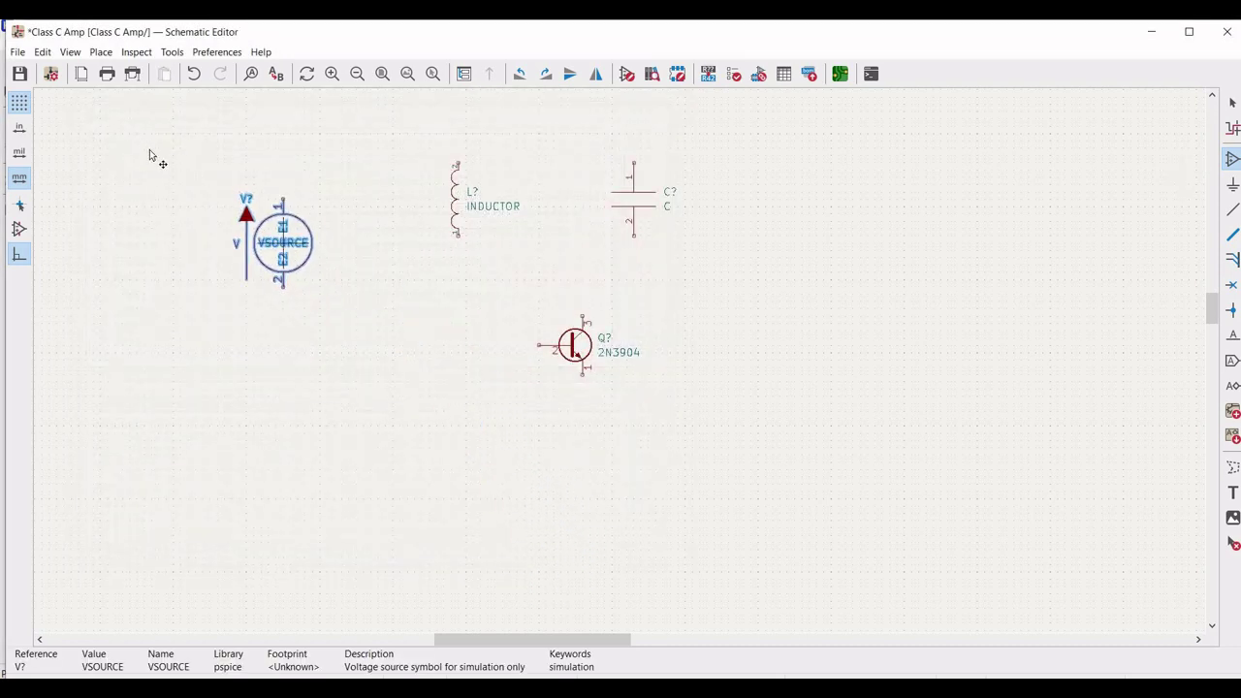
{"action": "key", "text": "m"}
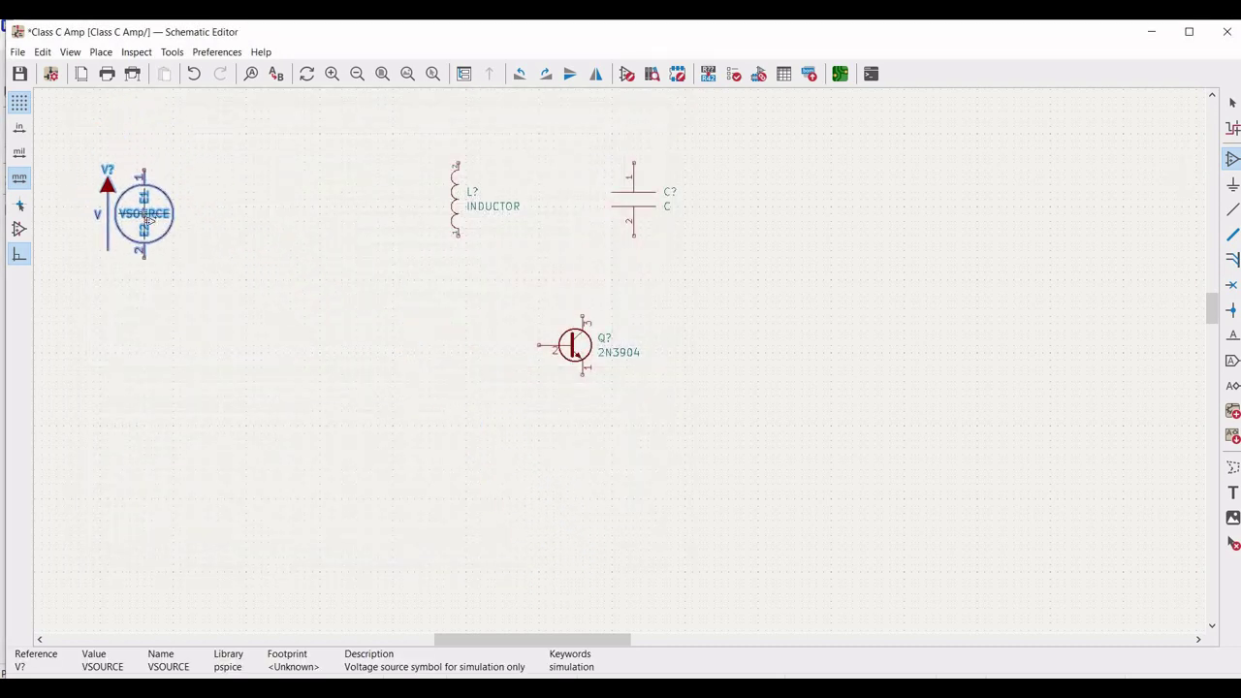
{"action": "left_click", "coordinate": [146, 221]}
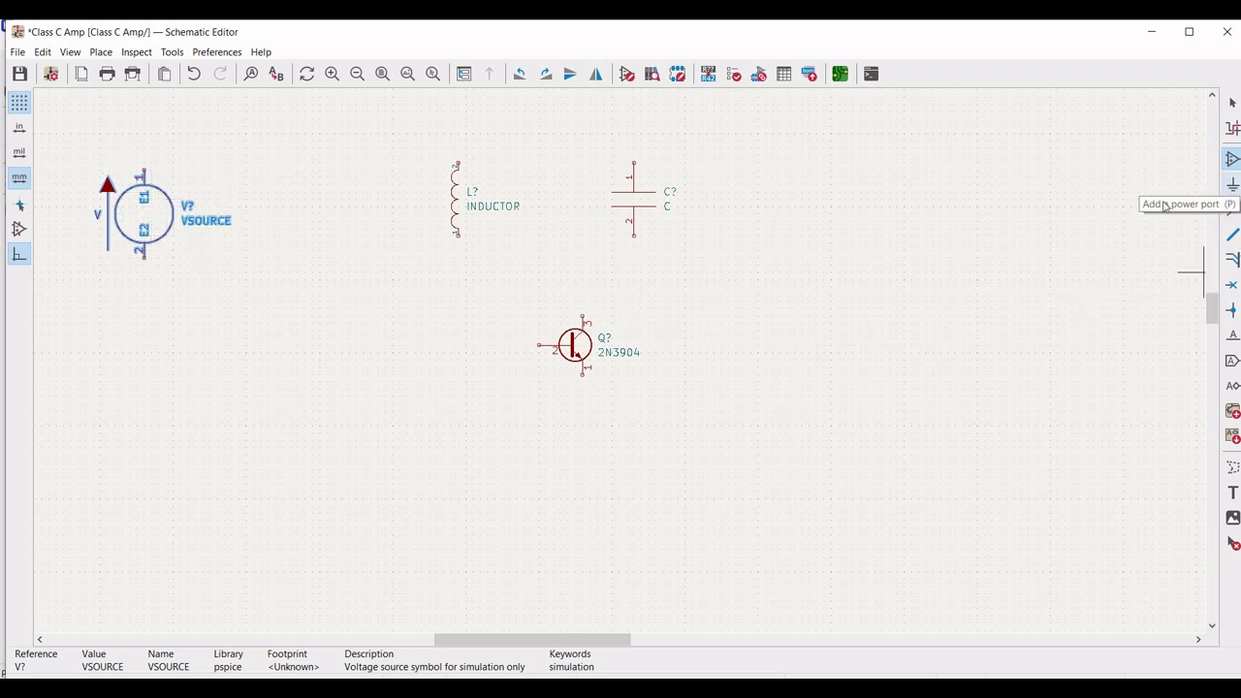
Place a GND power symbol just below the voltage source's lower pin.
{"action": "key", "text": "p"}
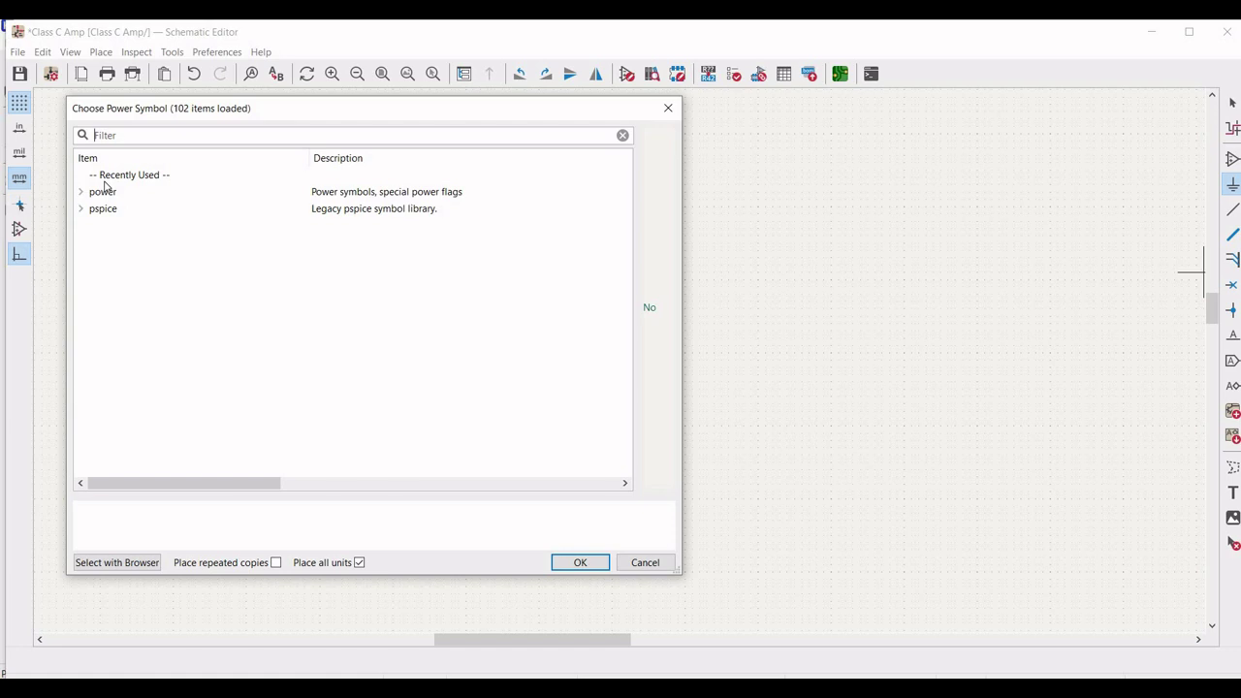
{"action": "type", "text": "gnd"}
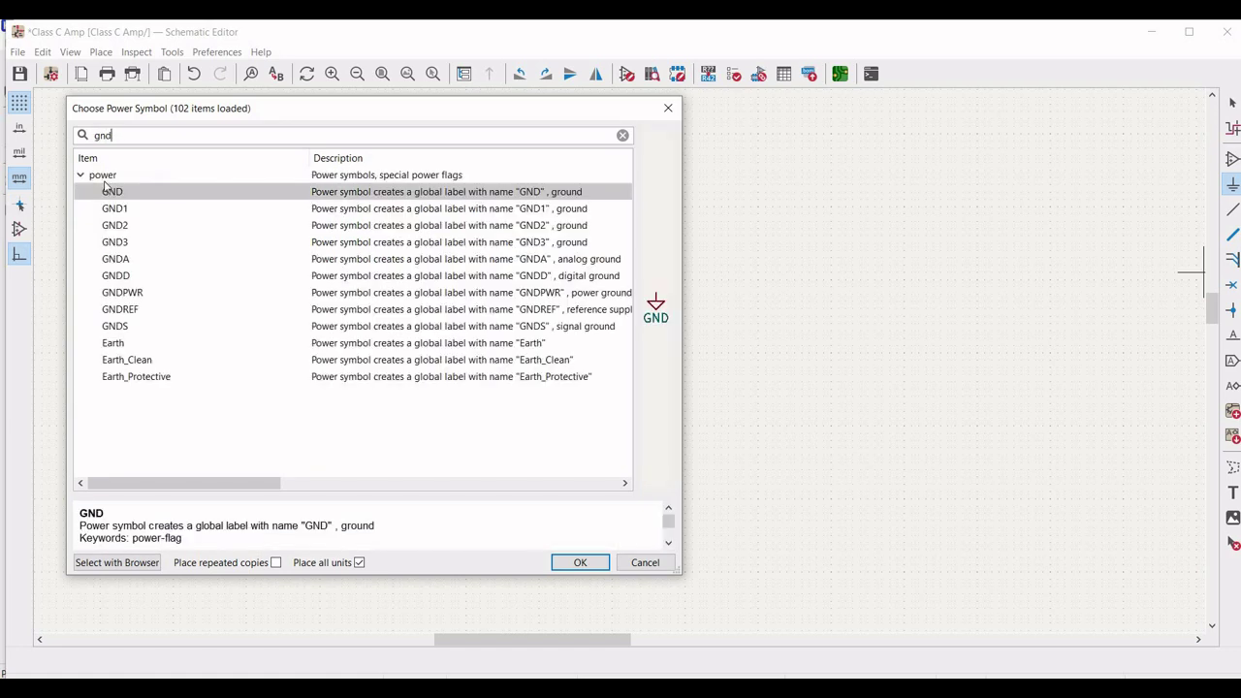
{"action": "left_click", "coordinate": [580, 563]}
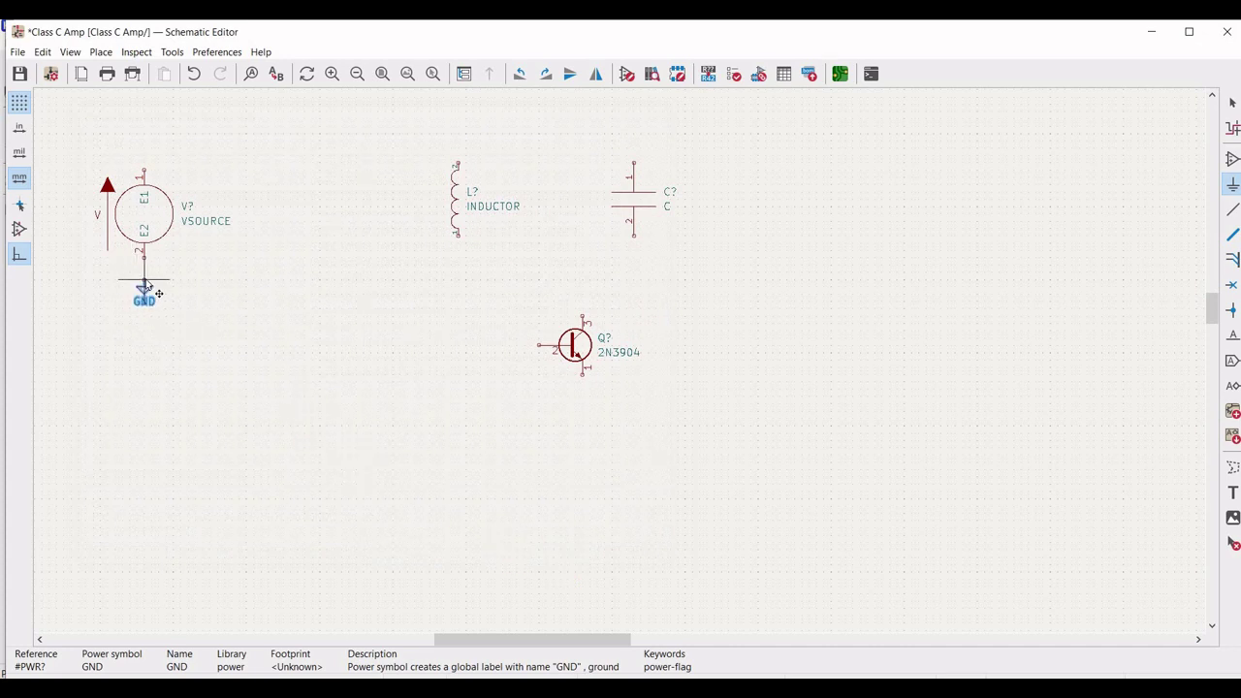
{"action": "left_click", "coordinate": [144, 280]}
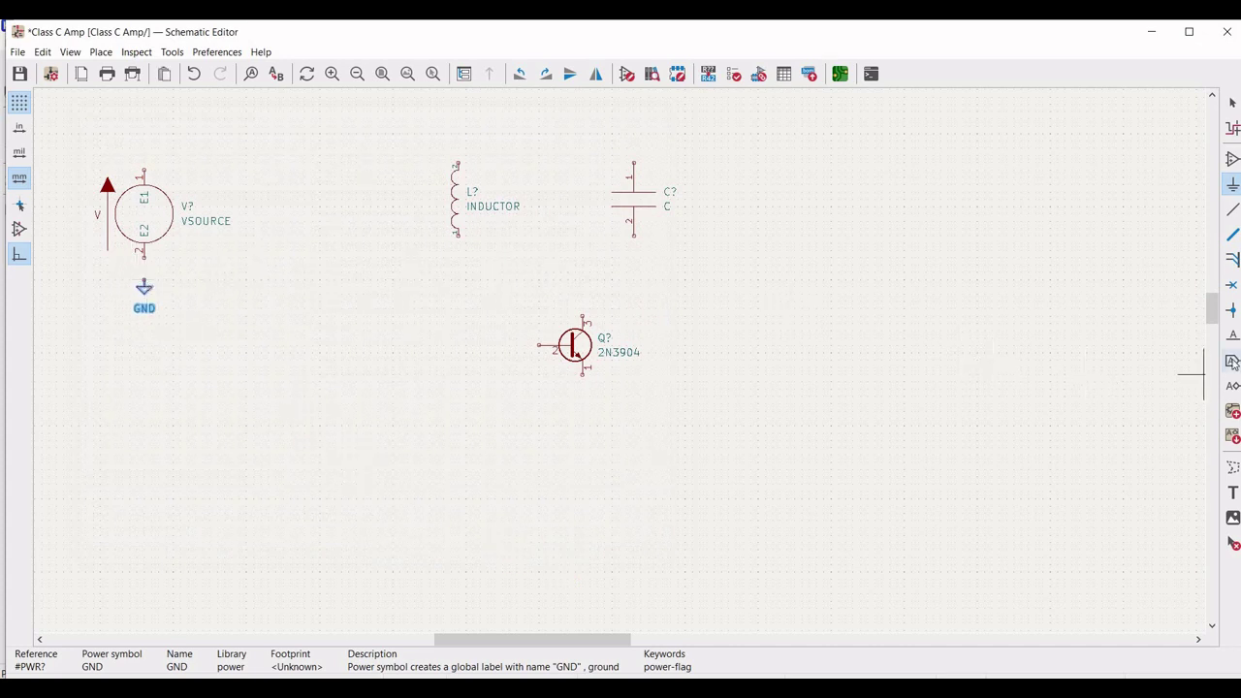
Place a global label named VCC just above the voltage source's upper pin.
{"action": "key", "text": "ctrl+l"}
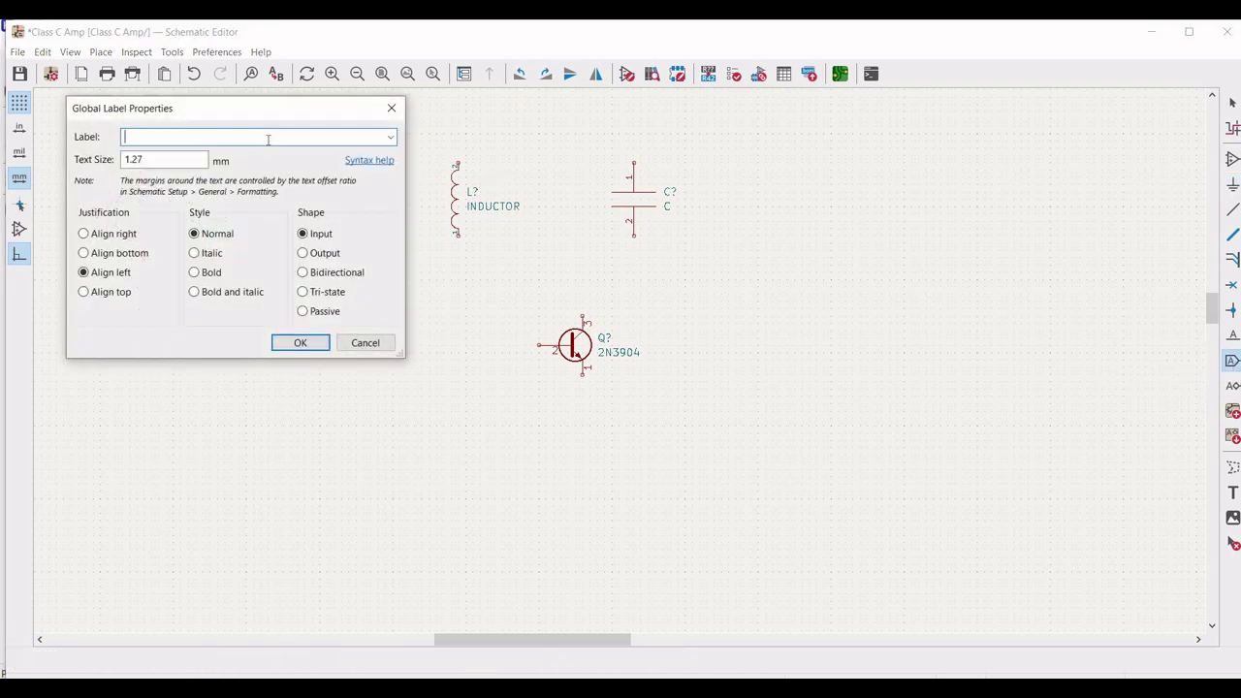
{"action": "type", "text": "VCC"}
{"action": "left_click", "coordinate": [302, 343]}
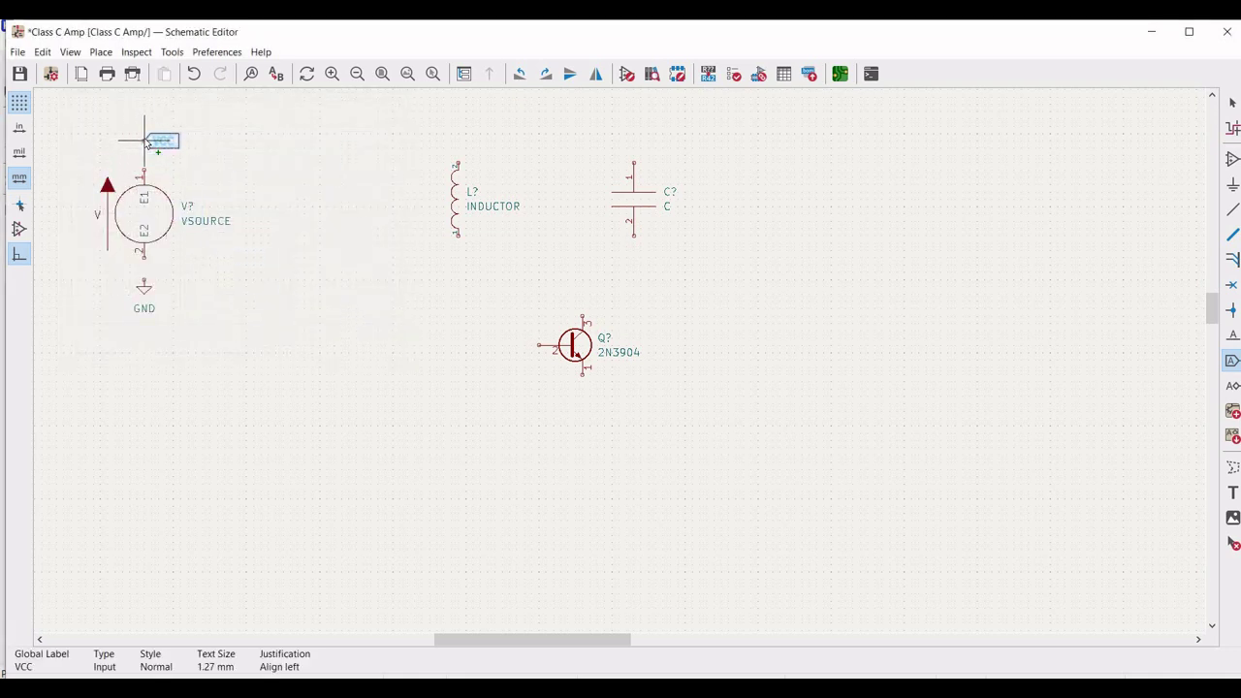
{"action": "left_click", "coordinate": [145, 141]}
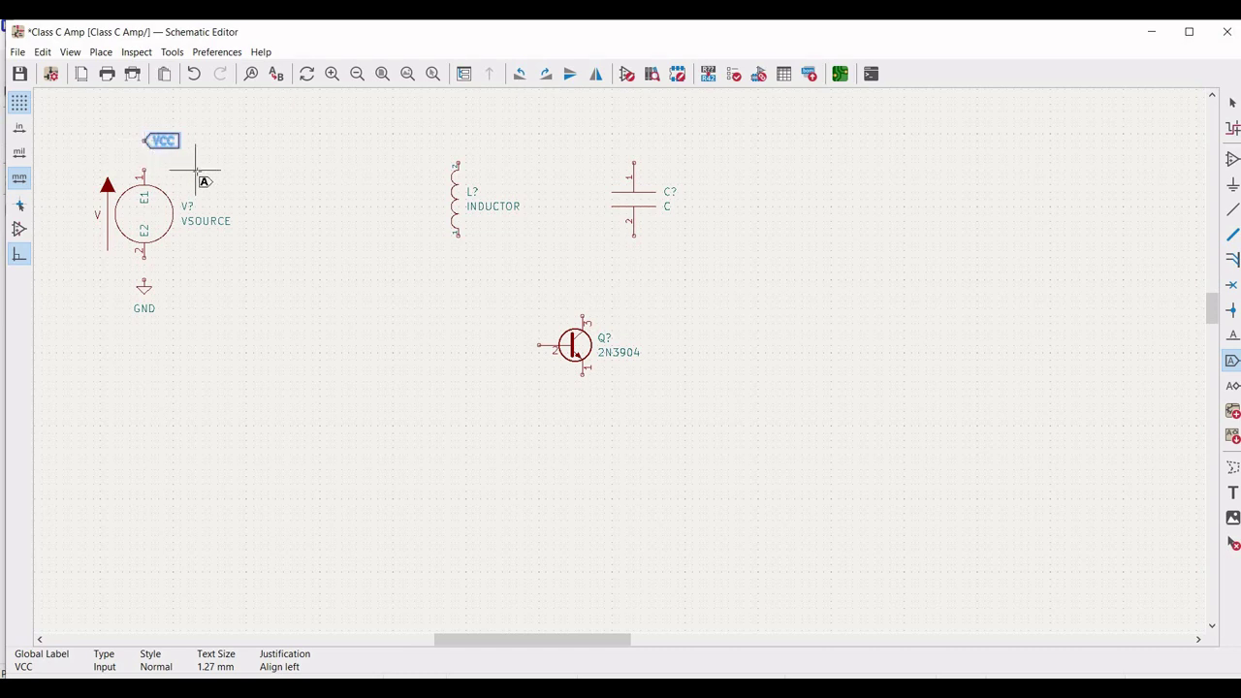
{"action": "key", "text": "Escape"}
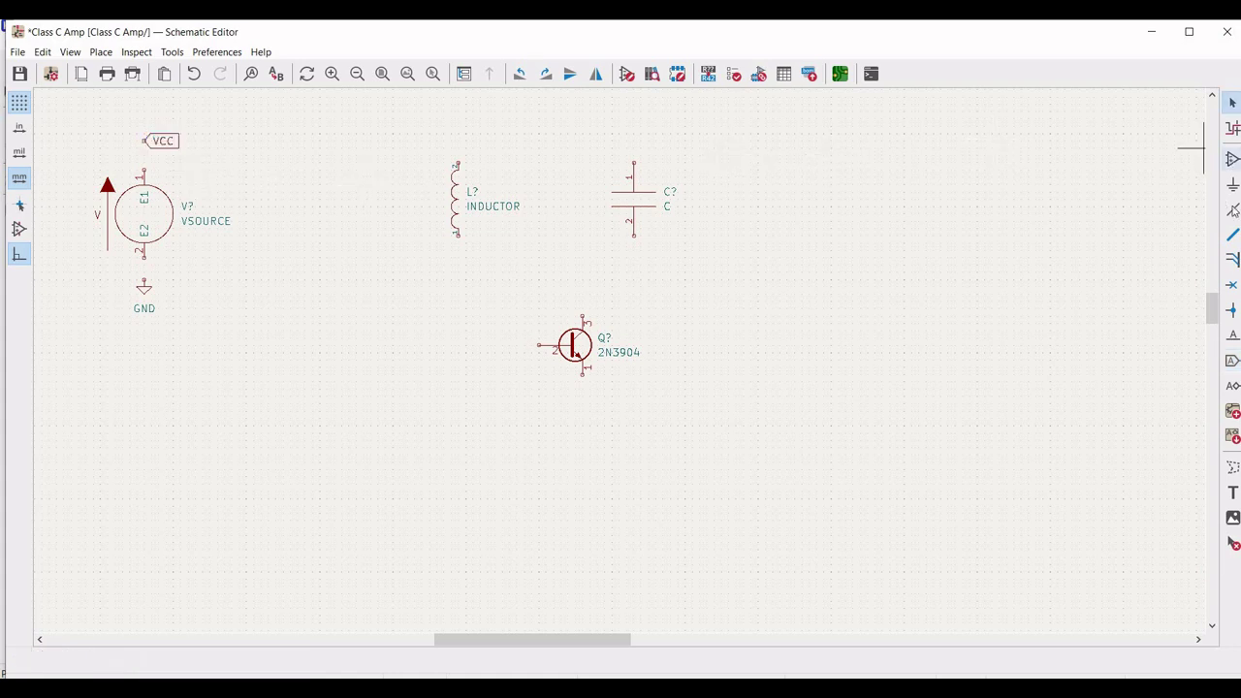
Wire the voltage source's upper pin to the VCC label and its lower pin to the GND symbol.
{"action": "left_click", "coordinate": [1233, 210]}
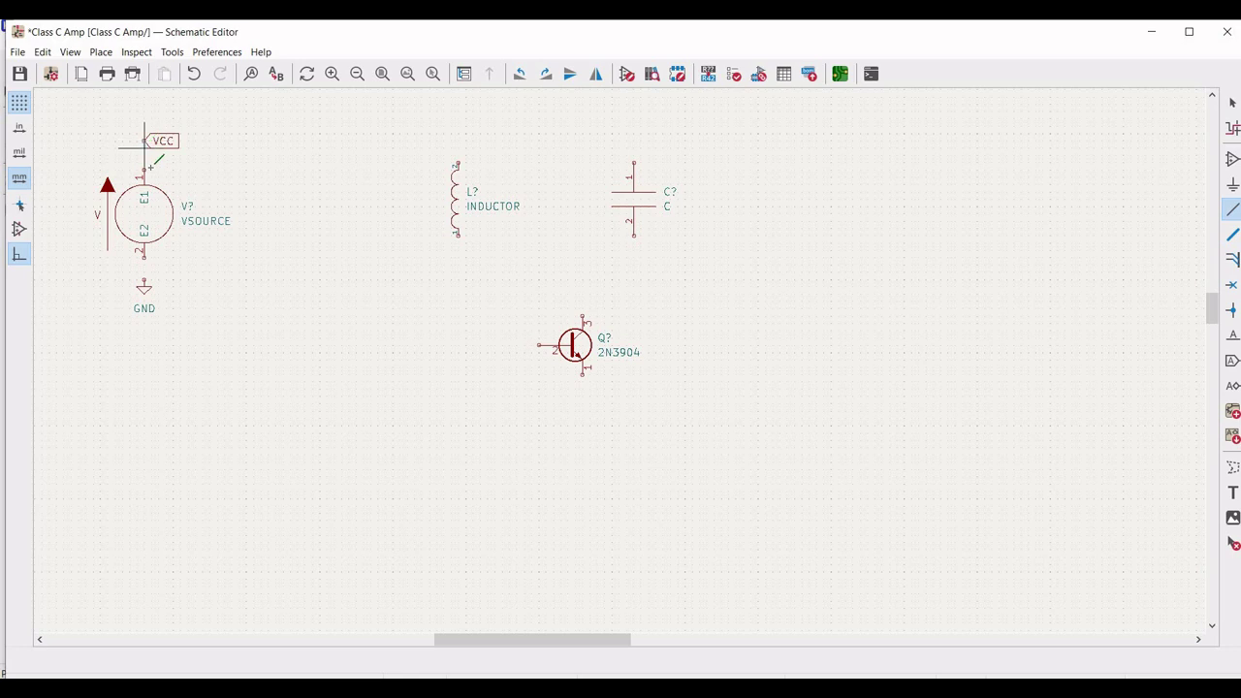
{"action": "left_click", "coordinate": [145, 141]}
{"action": "key", "text": "Escape"}
{"action": "left_click", "coordinate": [144, 169]}
{"action": "left_click", "coordinate": [144, 141]}
{"action": "left_click", "coordinate": [143, 257]}
{"action": "left_click", "coordinate": [144, 279]}
{"action": "key", "text": "Escape"}
Set the voltage source's reference to VCC and its value to 0.
{"action": "right_click", "coordinate": [160, 223]}
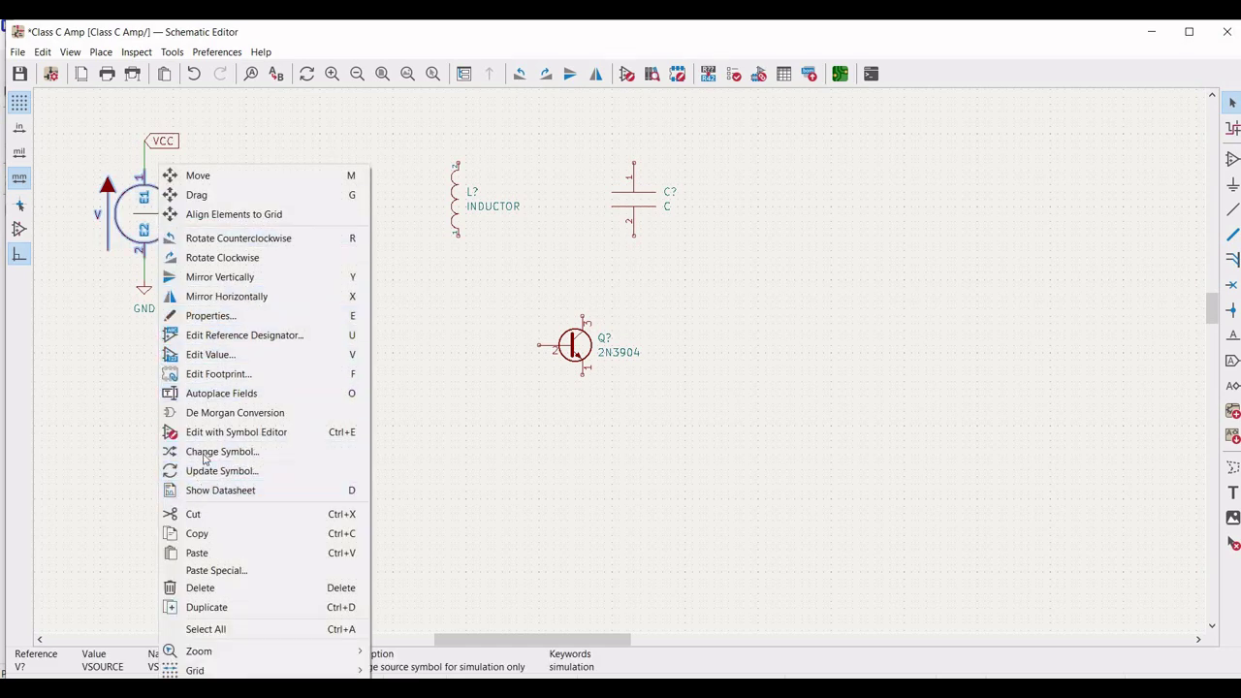
{"action": "left_click", "coordinate": [228, 309]}
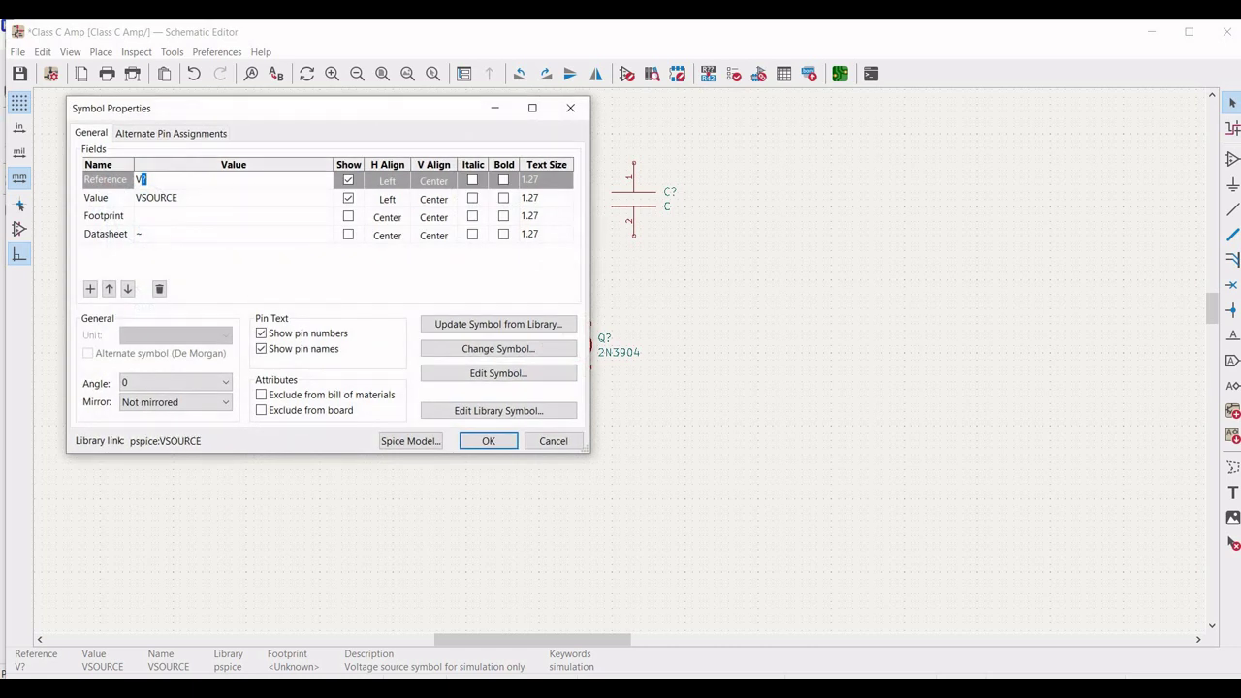
{"action": "type", "text": "VCC"}
{"action": "left_click", "coordinate": [179, 198]}
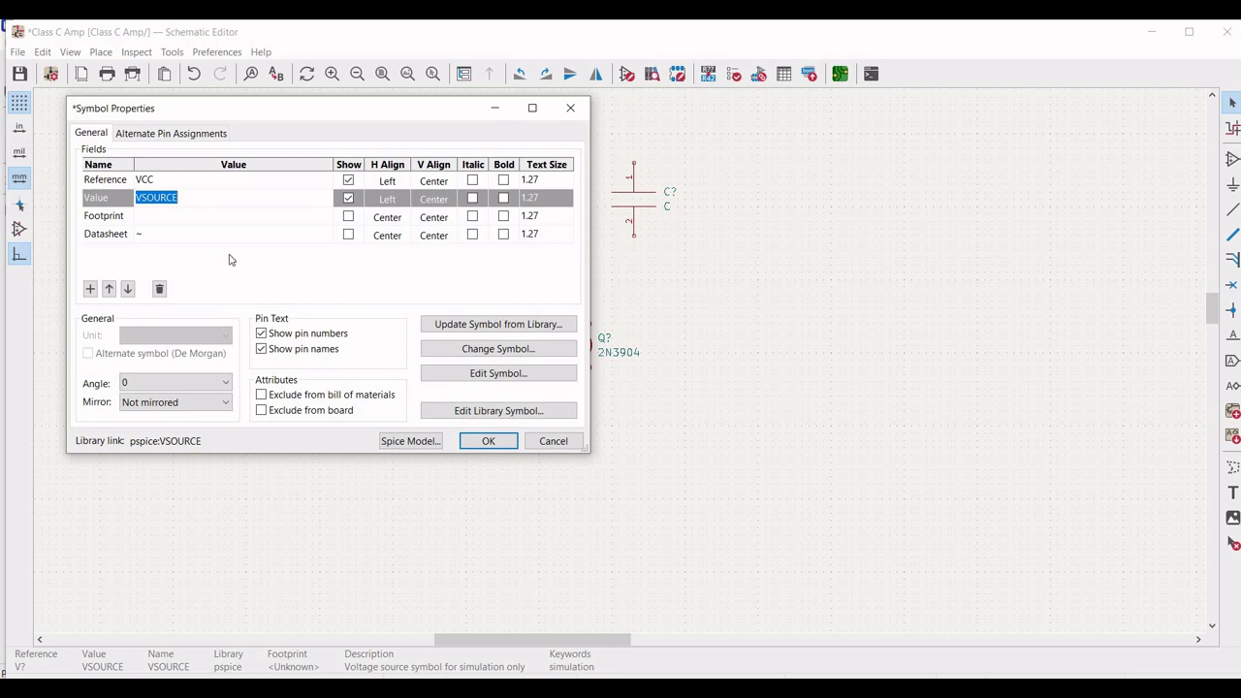
{"action": "type", "text": "0"}
Give the voltage source a Spice source model with a DC value of 5 volts and apply the symbol properties.
{"action": "left_click", "coordinate": [419, 443]}
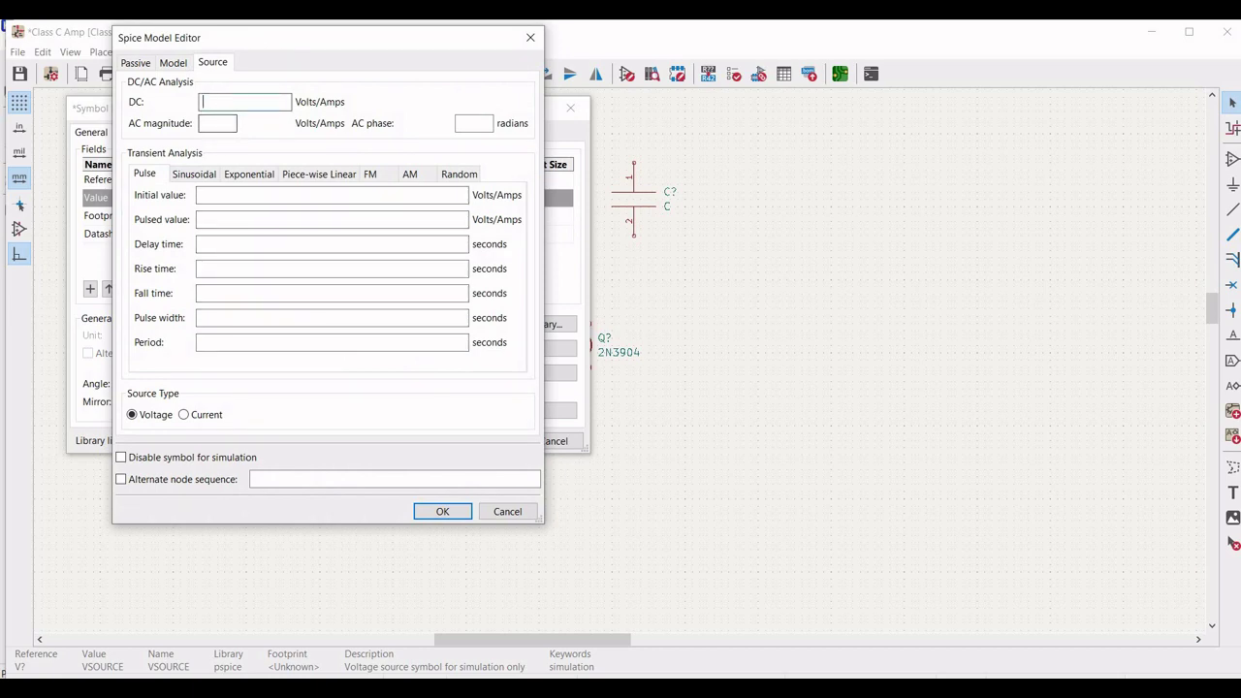
{"action": "type", "text": "5"}
{"action": "left_click", "coordinate": [442, 512]}
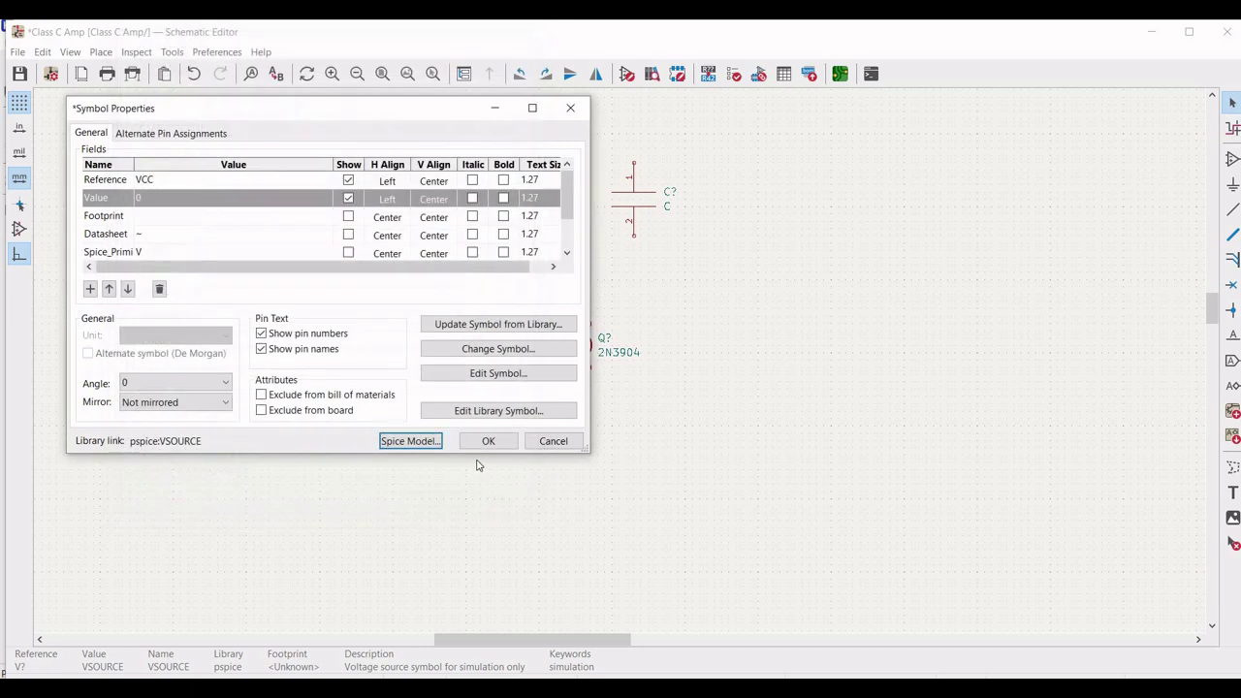
{"action": "left_click", "coordinate": [484, 442]}
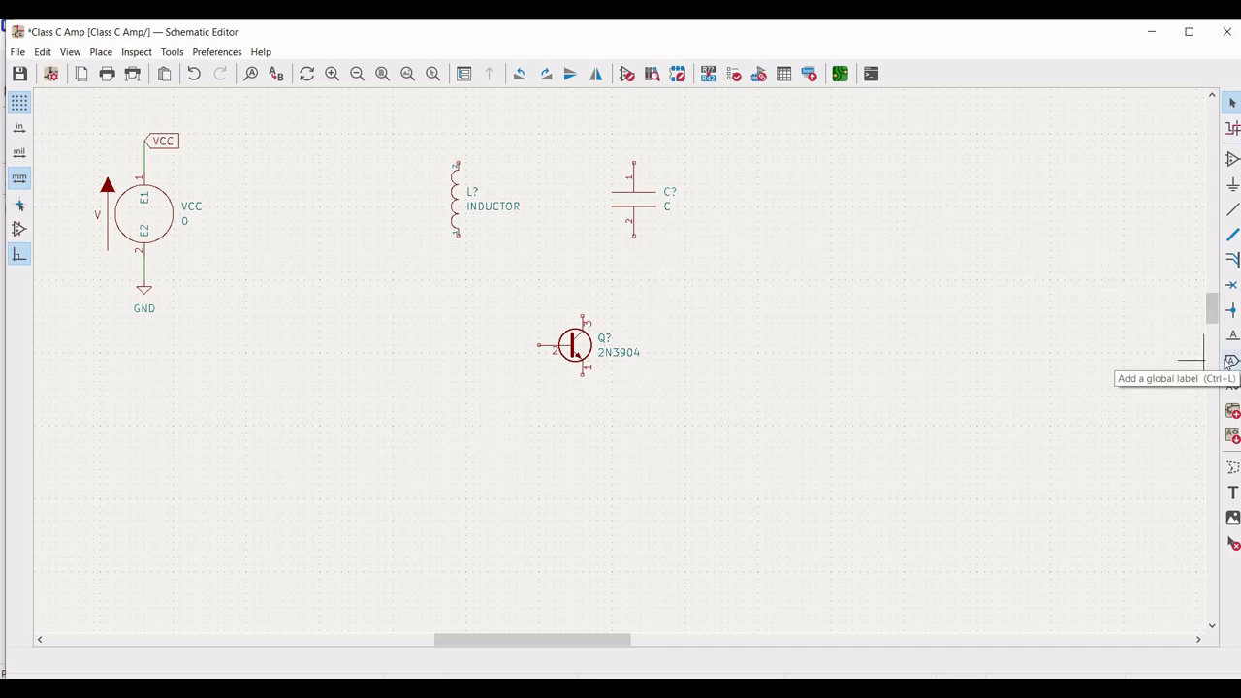
Place a second global label named VCC above and midway between the inductor and the capacitor.
{"action": "left_click", "coordinate": [1232, 360]}
{"action": "left_click", "coordinate": [784, 254]}
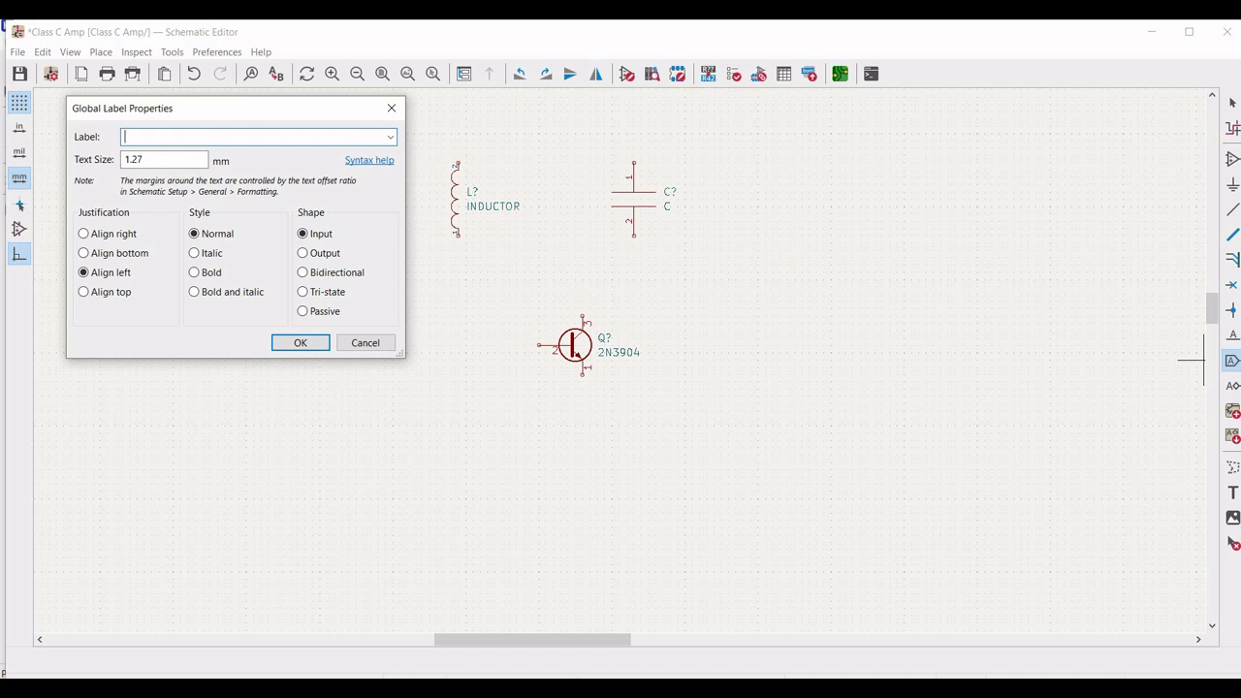
{"action": "type", "text": "VCC"}
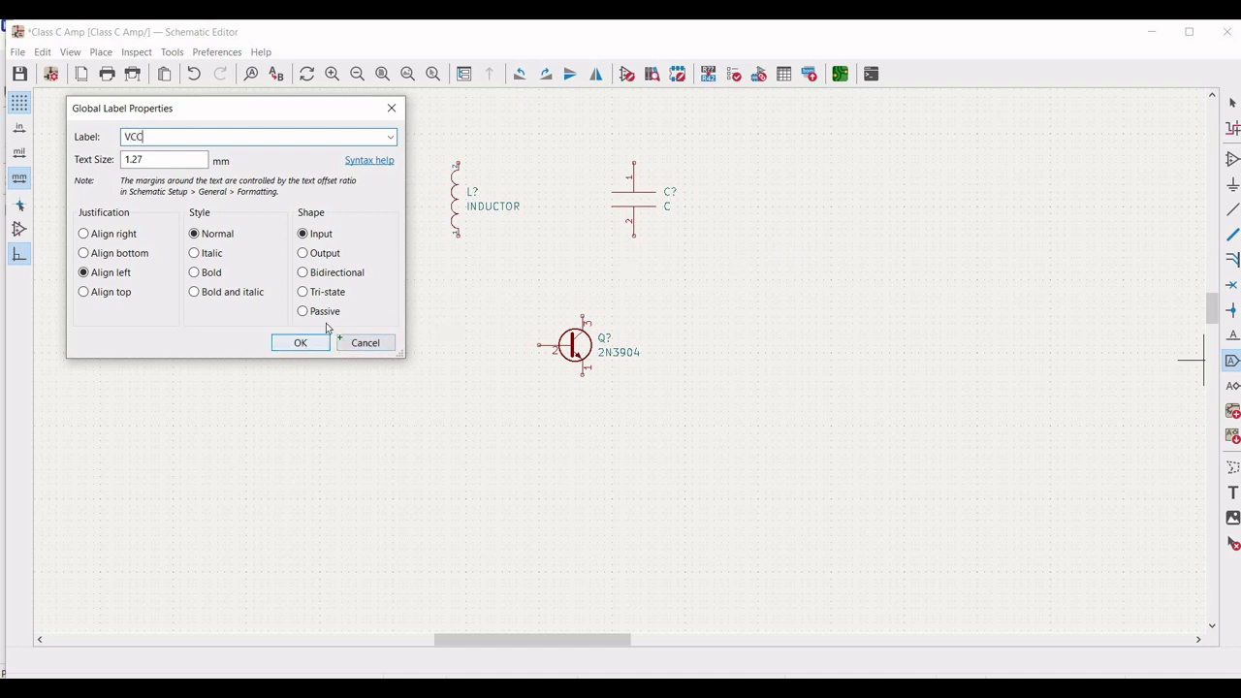
{"action": "left_click", "coordinate": [312, 343]}
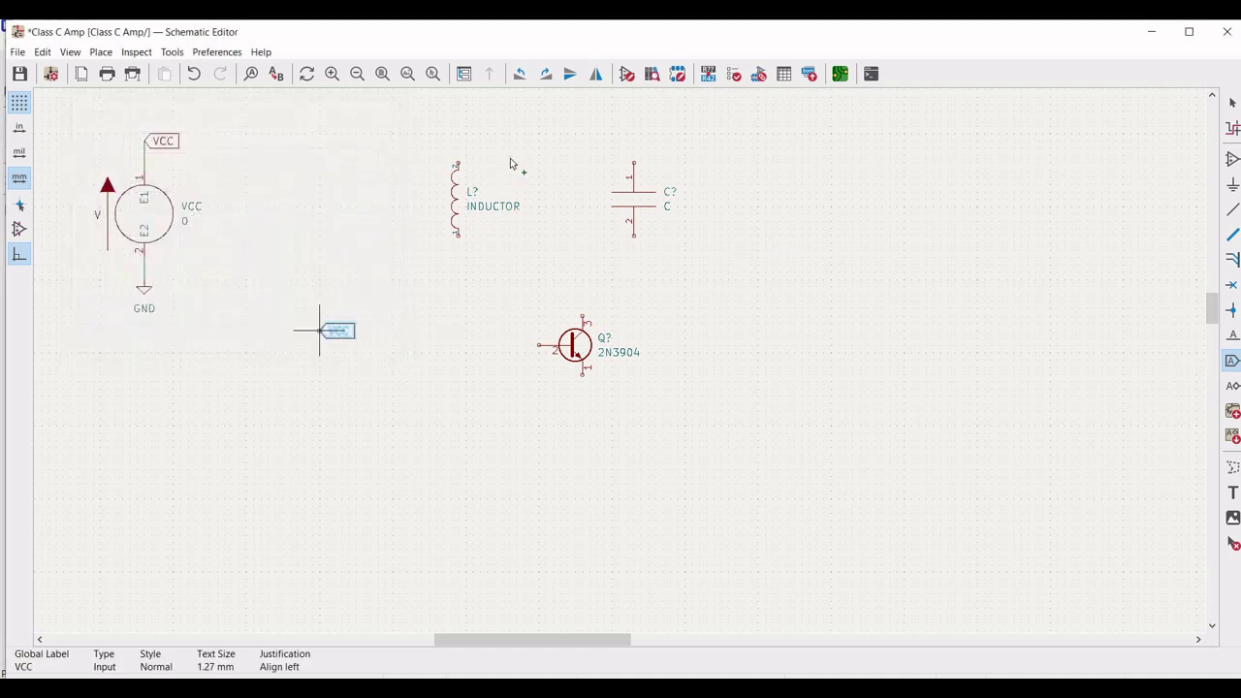
{"action": "left_click", "coordinate": [546, 120]}
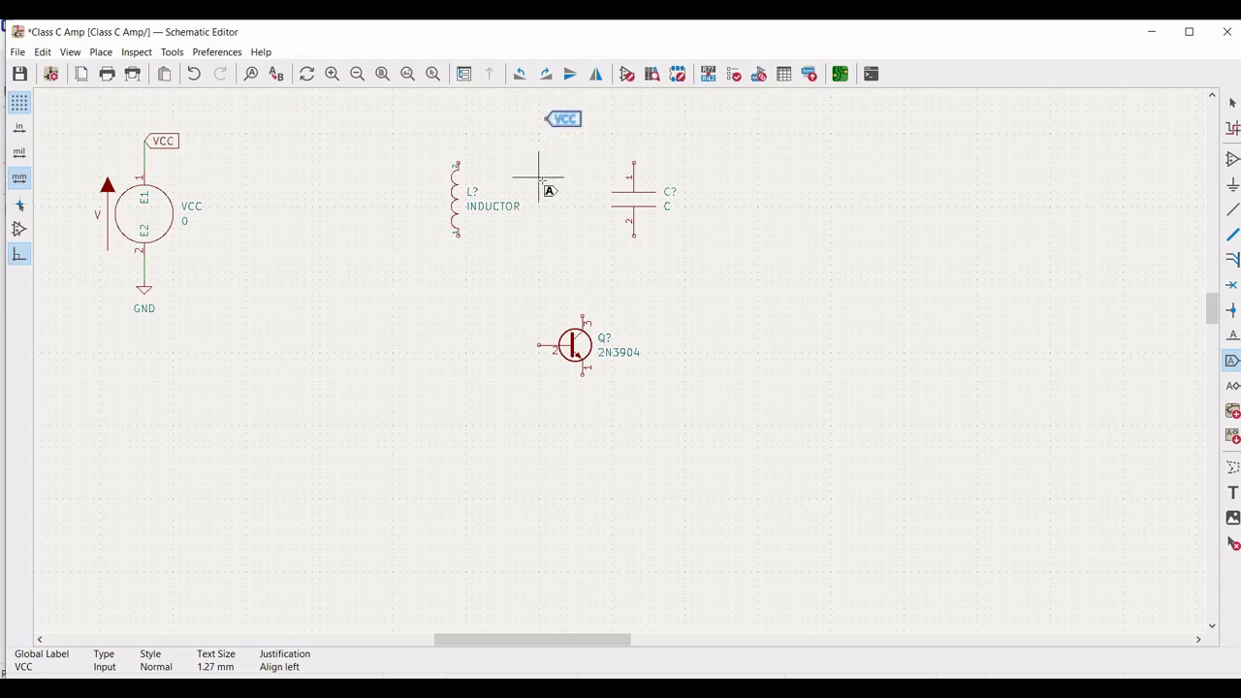
Wire the inductor's upper pin to the capacitor's upper pin and connect the VCC label down to that wire.
{"action": "left_click", "coordinate": [1233, 210]}
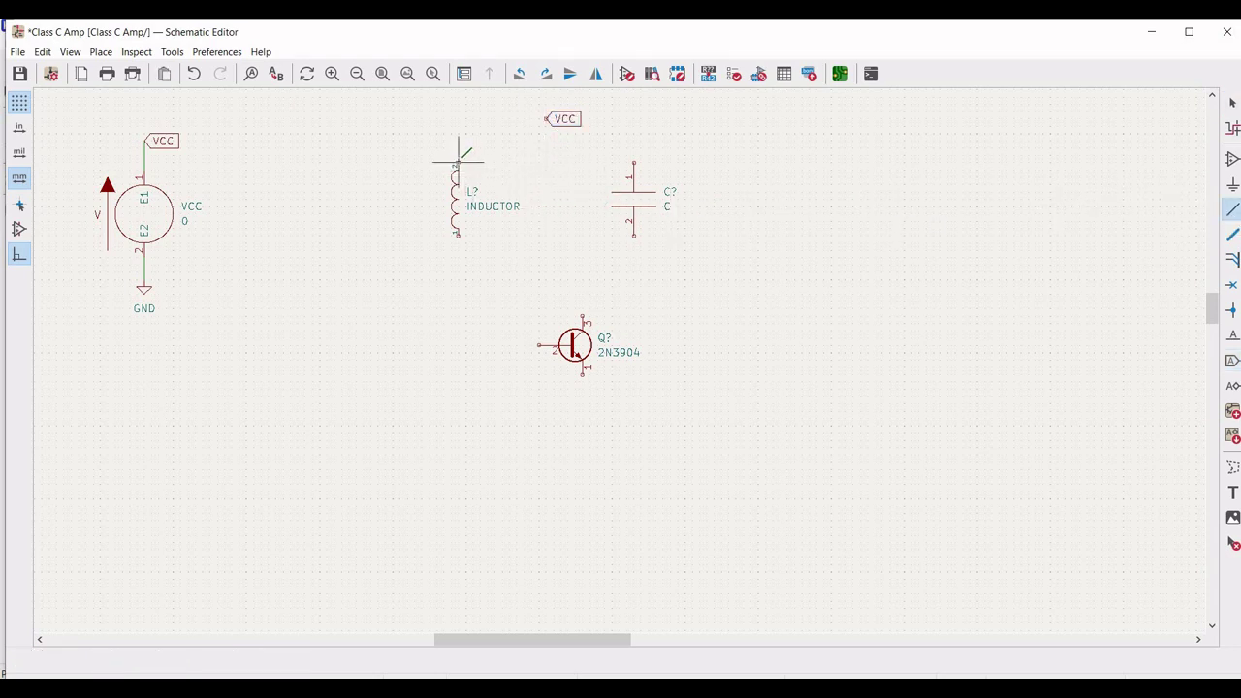
{"action": "left_click", "coordinate": [459, 163]}
{"action": "left_click", "coordinate": [633, 163]}
{"action": "left_click", "coordinate": [546, 122]}
{"action": "left_click", "coordinate": [546, 162]}
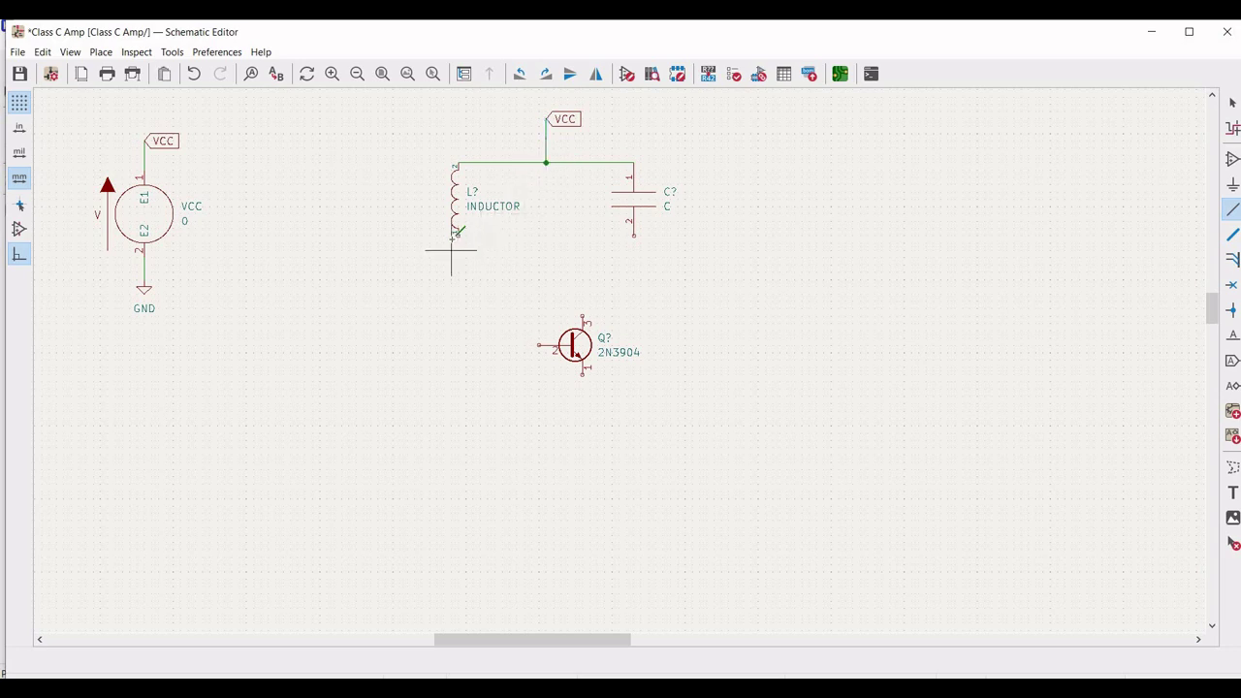
Wire the inductor's lower pin to the capacitor's lower pin to close the parallel LC tank.
{"action": "left_click", "coordinate": [455, 235]}
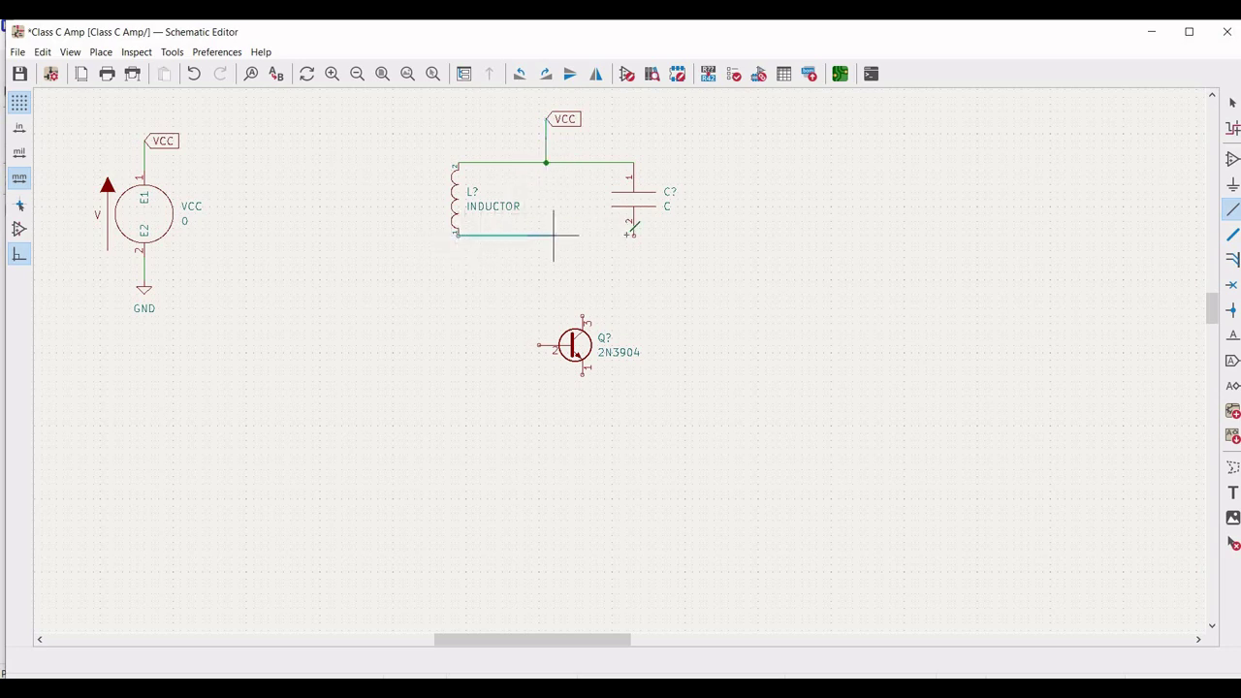
{"action": "left_click", "coordinate": [633, 235]}
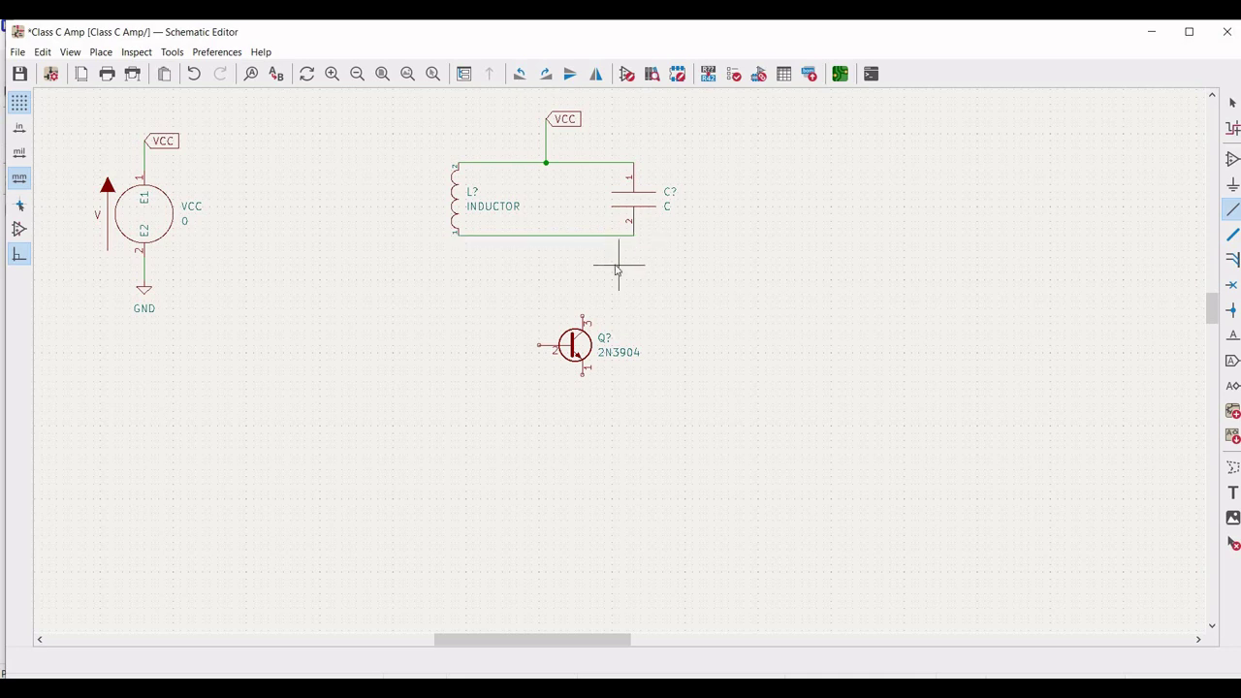
{"action": "key", "text": "Escape"}
Set the inductor's reference to L1 and its value to 2m.
{"action": "right_click", "coordinate": [456, 199]}
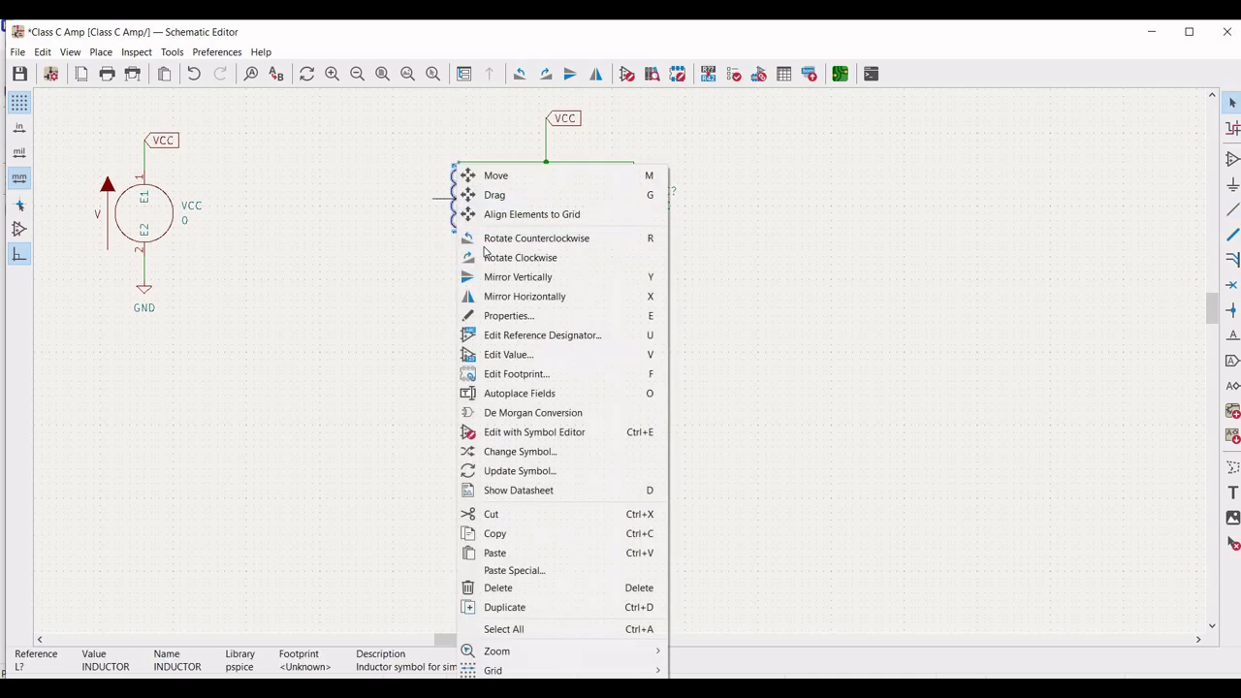
{"action": "left_click", "coordinate": [512, 315]}
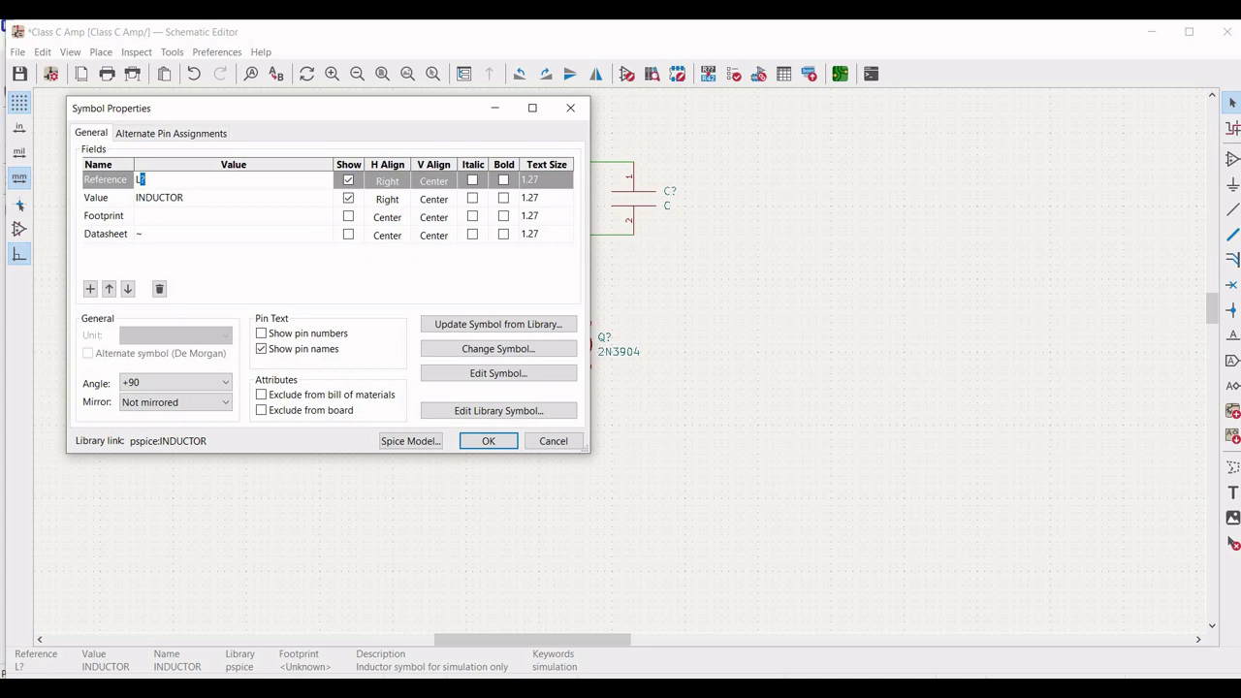
{"action": "left_click", "coordinate": [224, 198]}
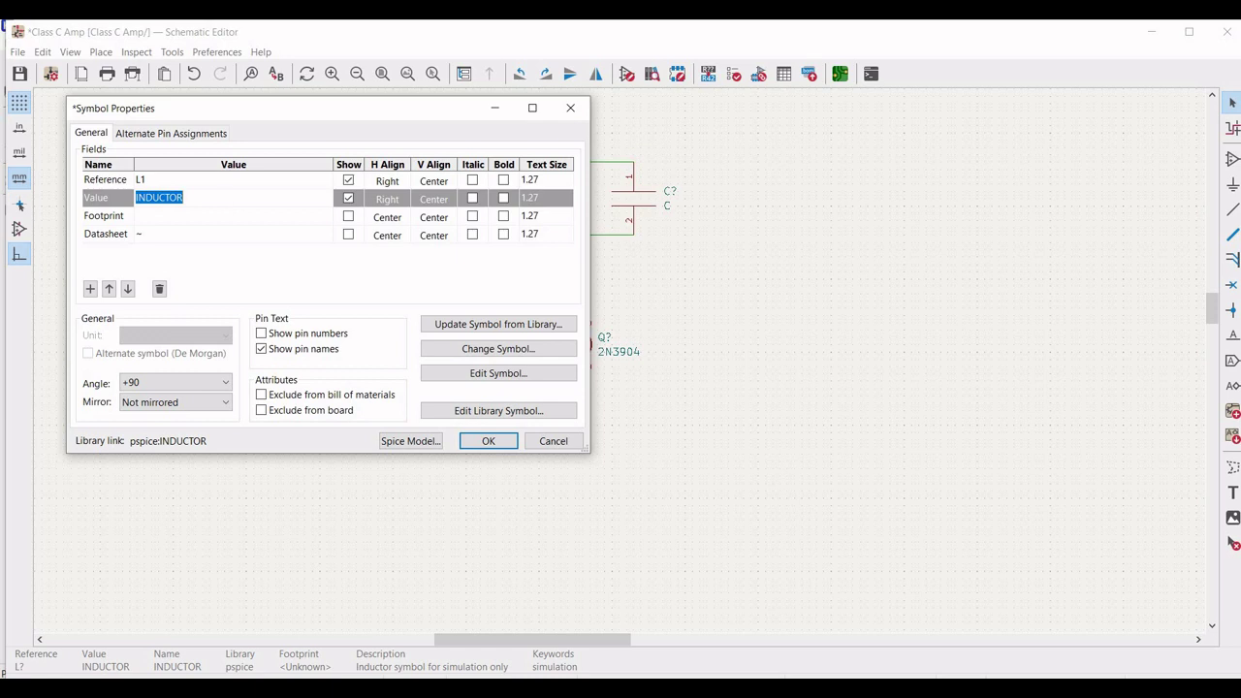
{"action": "type", "text": "2m"}
{"action": "left_click", "coordinate": [489, 441]}
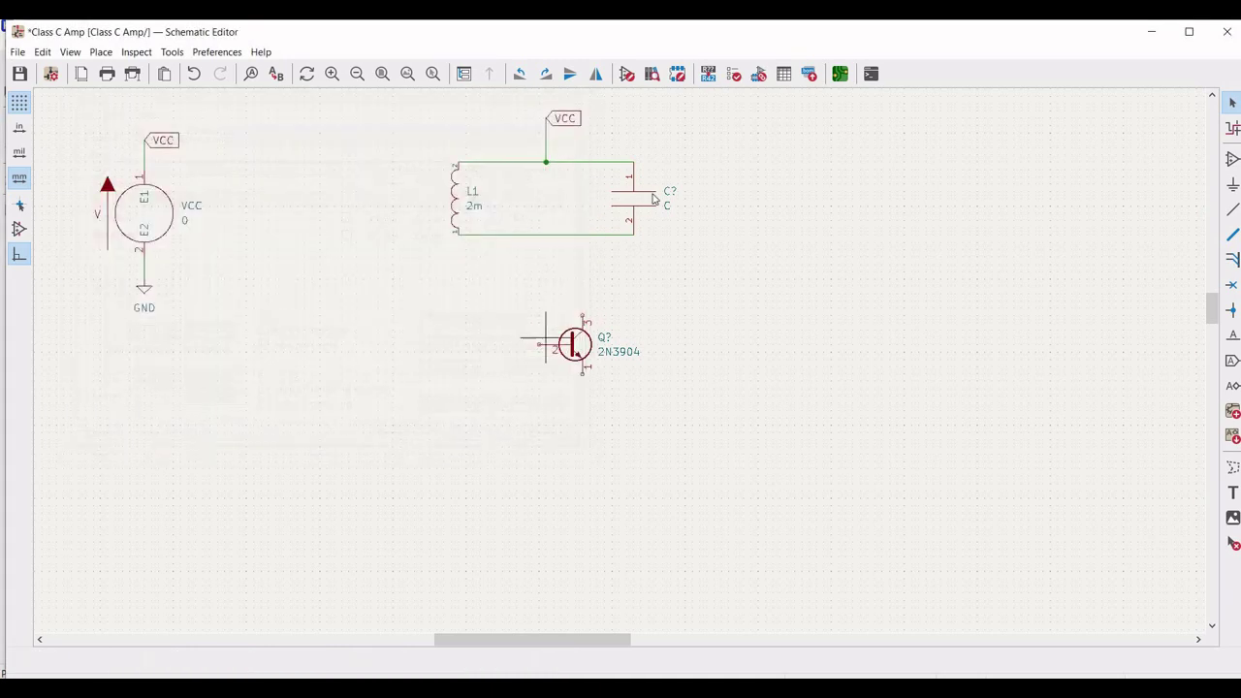
Set the capacitor's reference to C1 and its value to 0.02u.
{"action": "right_click", "coordinate": [643, 205]}
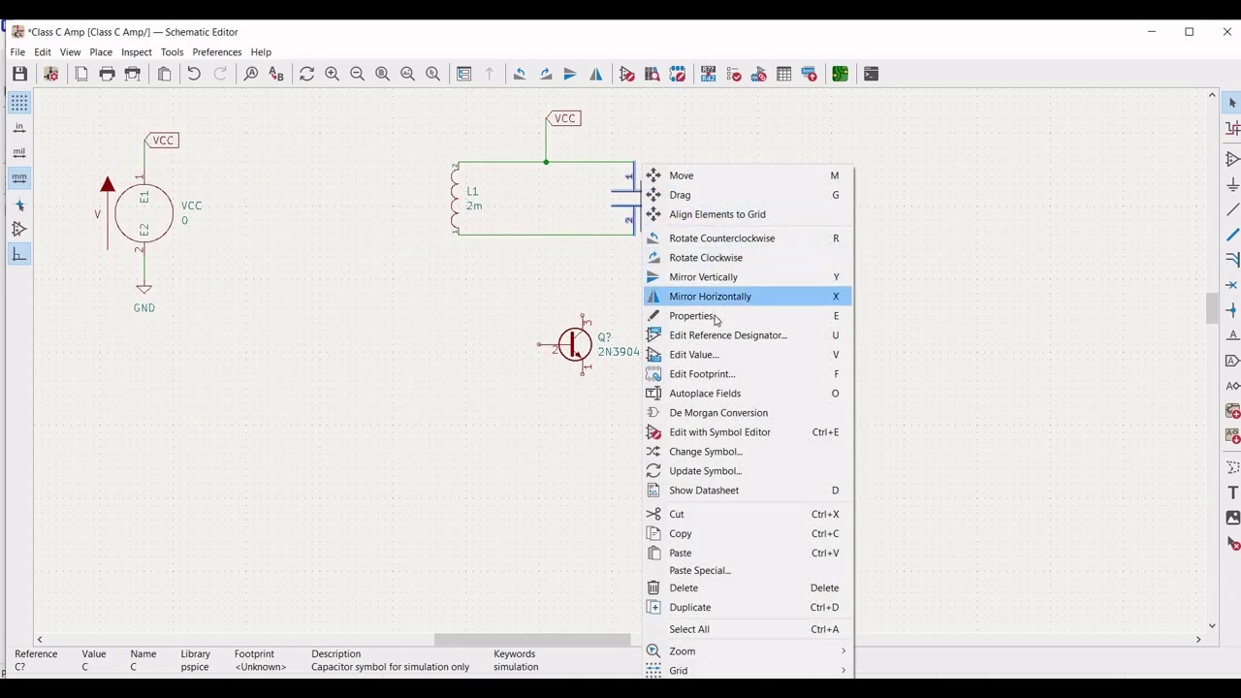
{"action": "left_click", "coordinate": [715, 317]}
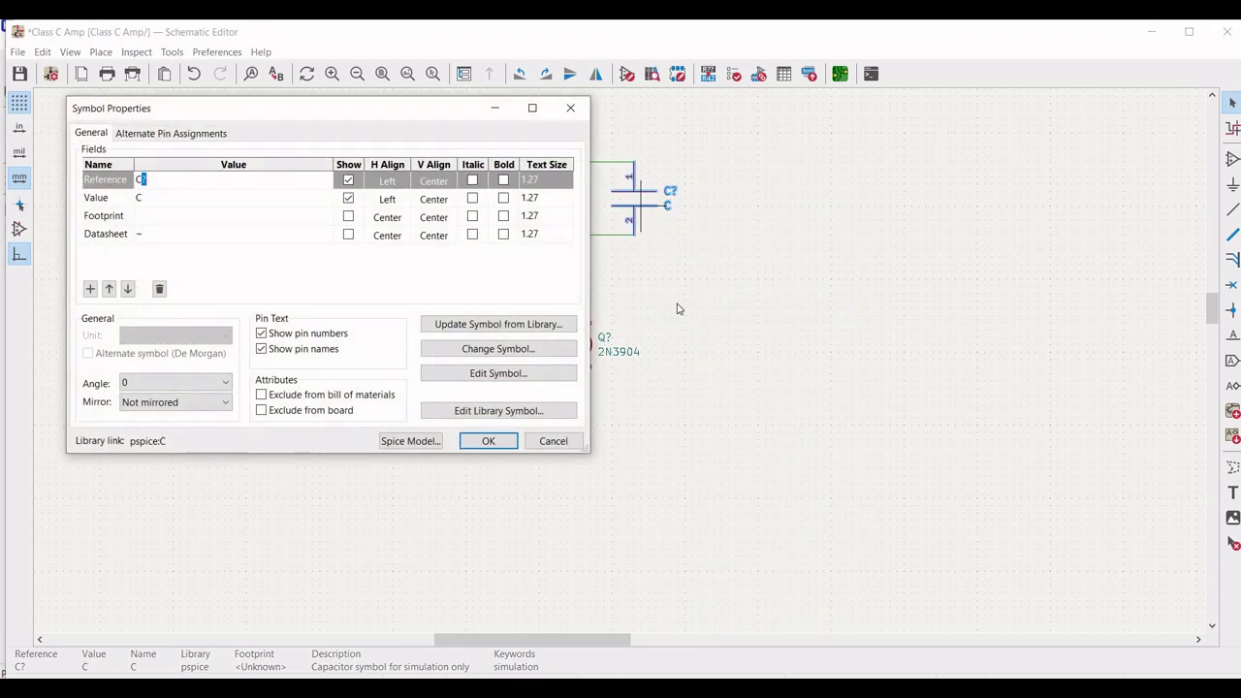
{"action": "type", "text": "1"}
{"action": "left_click", "coordinate": [233, 200]}
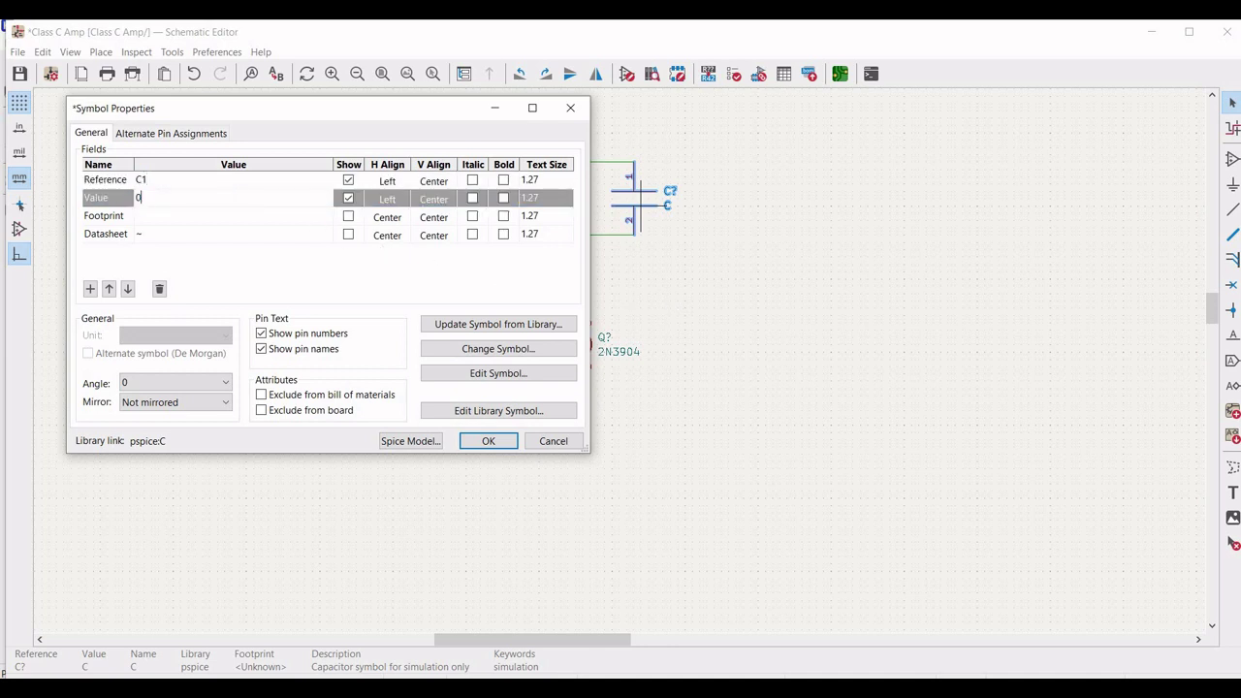
{"action": "type", "text": "0.02u"}
{"action": "left_click", "coordinate": [488, 442]}
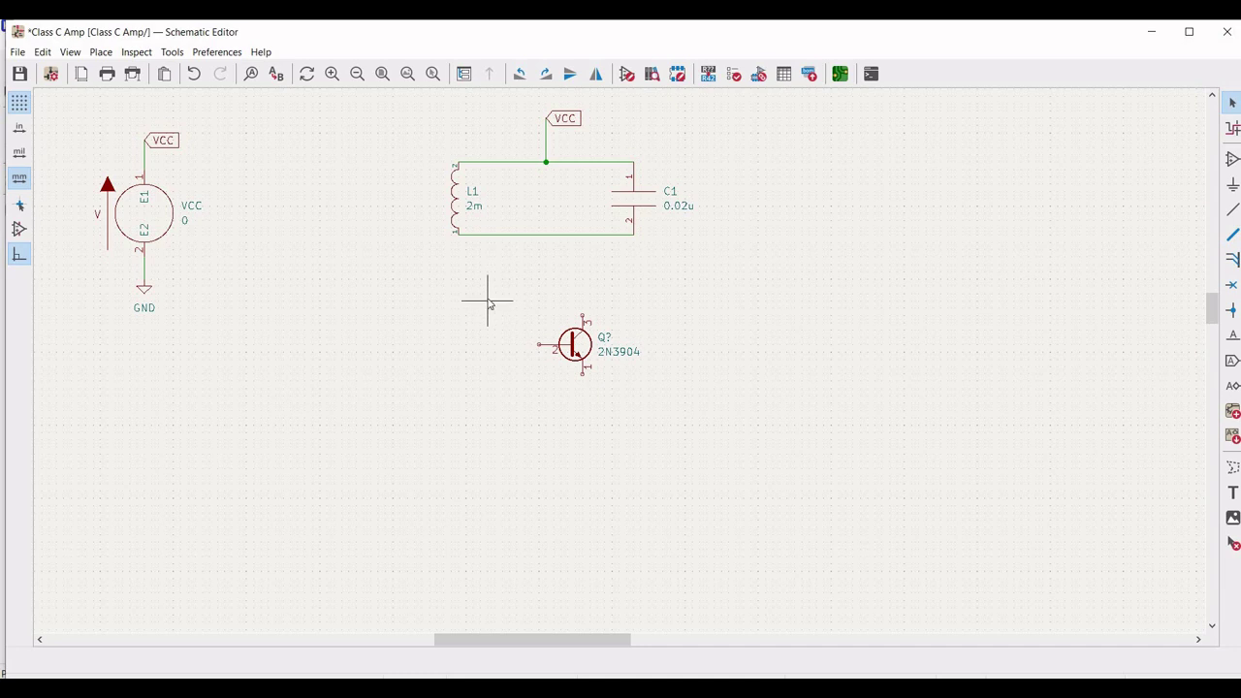
Move the 2N3904 transistor slightly left to centre it under the LC tank and wire its collector to the tank's lower wire.
{"action": "left_click_drag", "start_coordinate": [488, 295], "coordinate": [539, 342]}
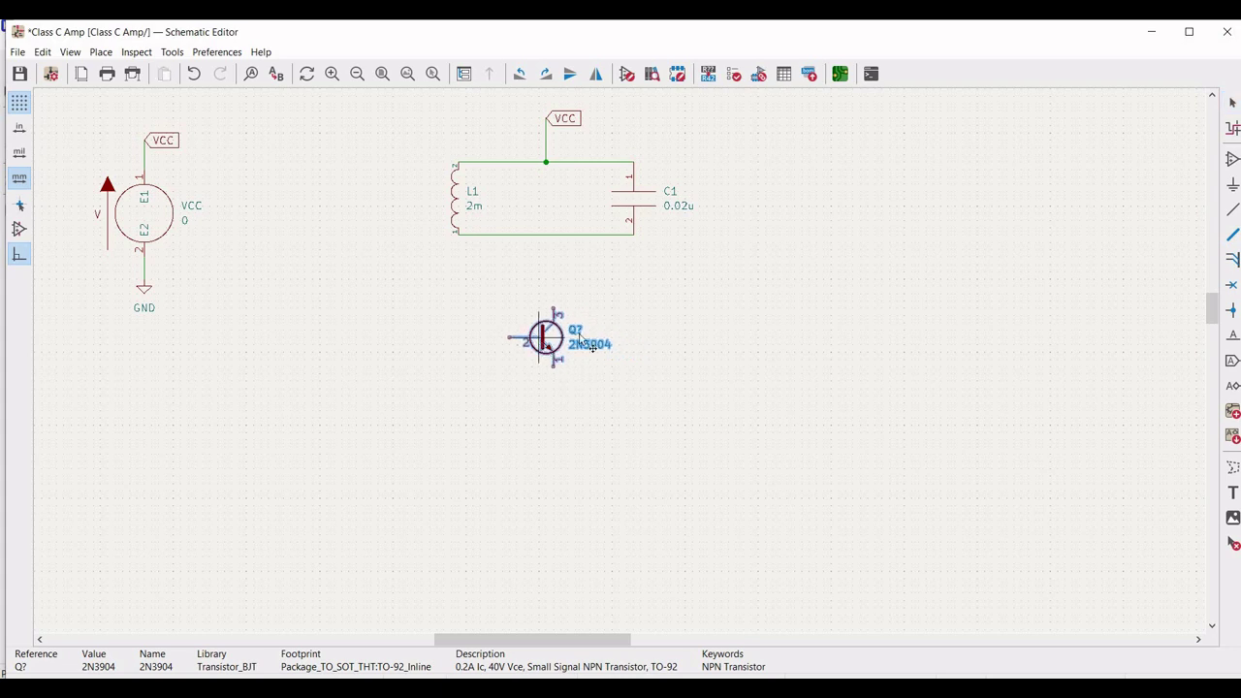
{"action": "left_click", "coordinate": [705, 317]}
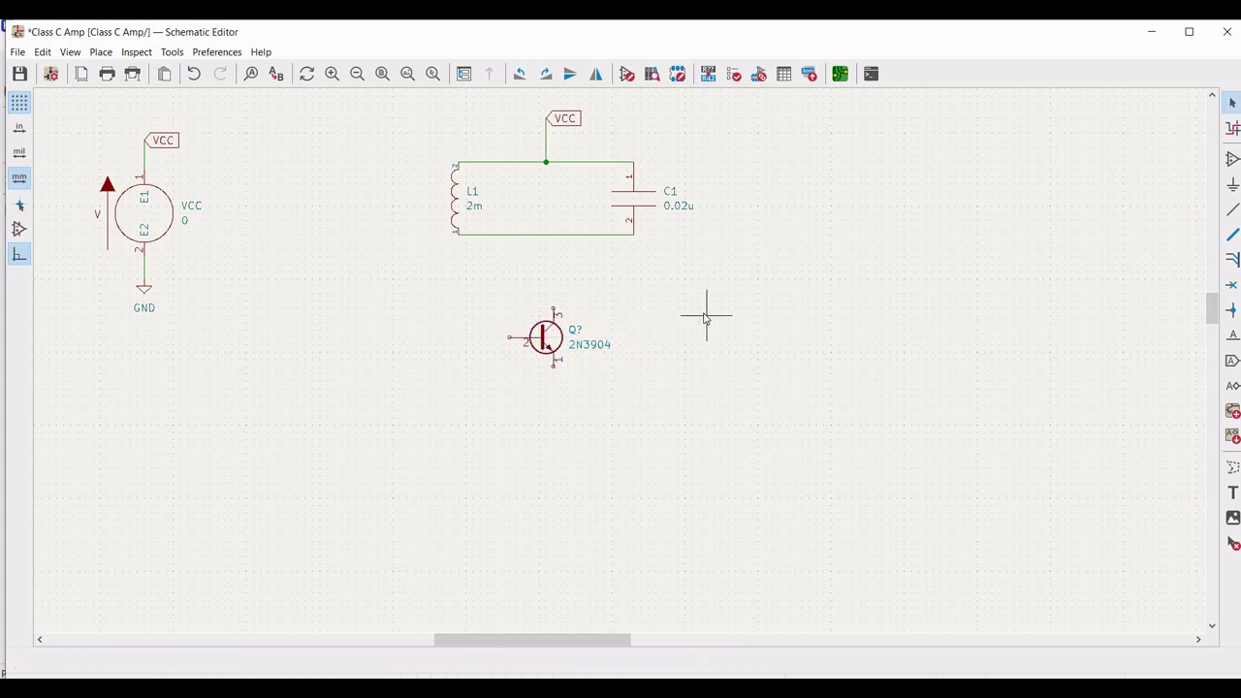
{"action": "left_click", "coordinate": [1233, 209]}
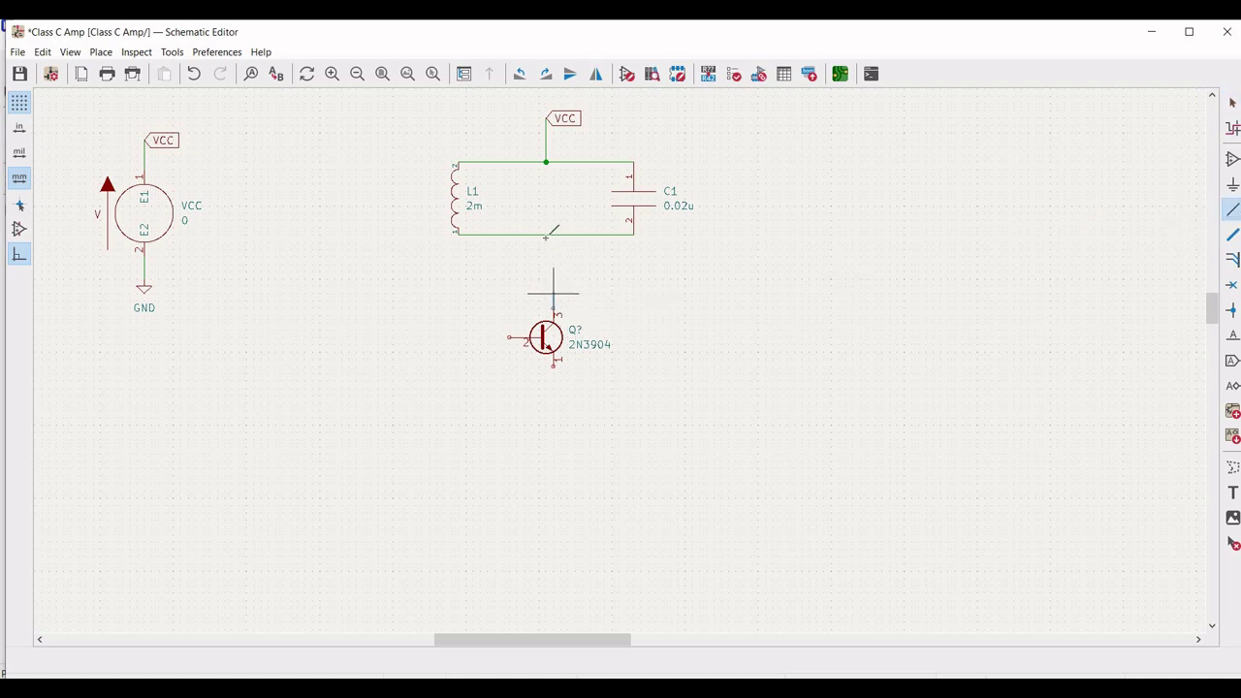
{"action": "left_click", "coordinate": [554, 233]}
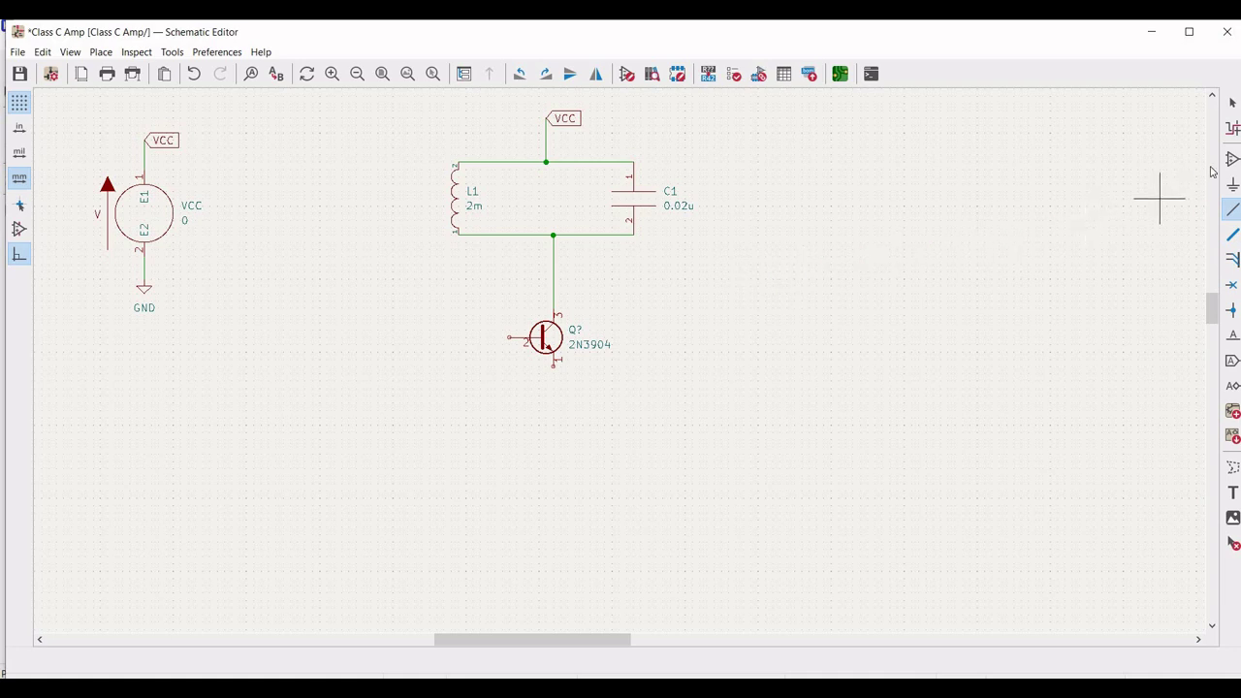
Place a pspice R resistor vertically just below the transistor's emitter pin.
{"action": "key", "text": "a"}
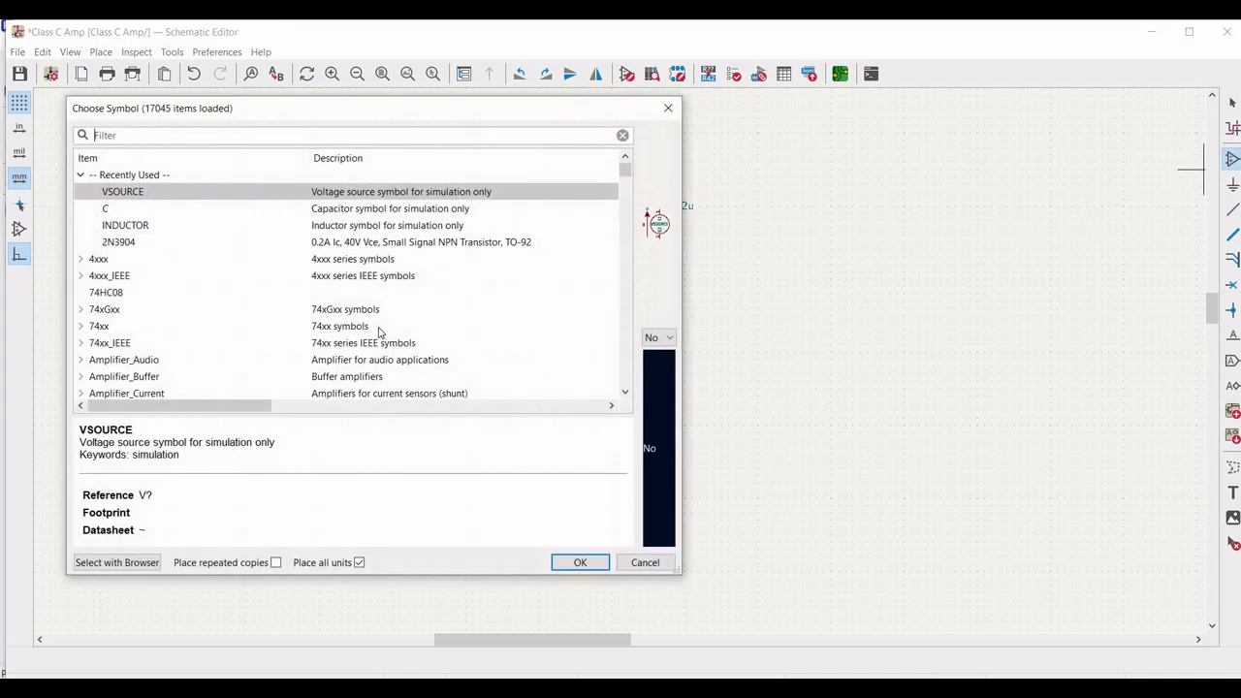
{"action": "type", "text": "pspice"}
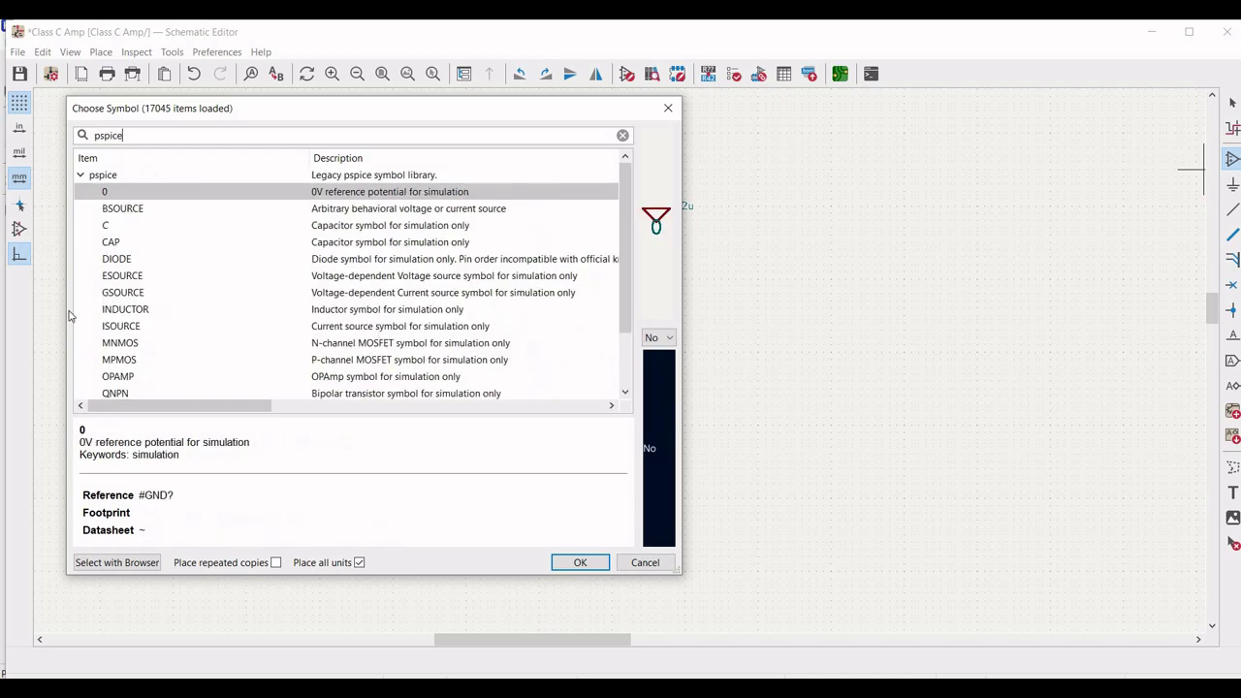
{"action": "scroll", "coordinate": [121, 310], "scroll_direction": "down", "scroll_amount": 1}
{"action": "scroll", "coordinate": [121, 311], "scroll_direction": "down", "scroll_amount": 1}
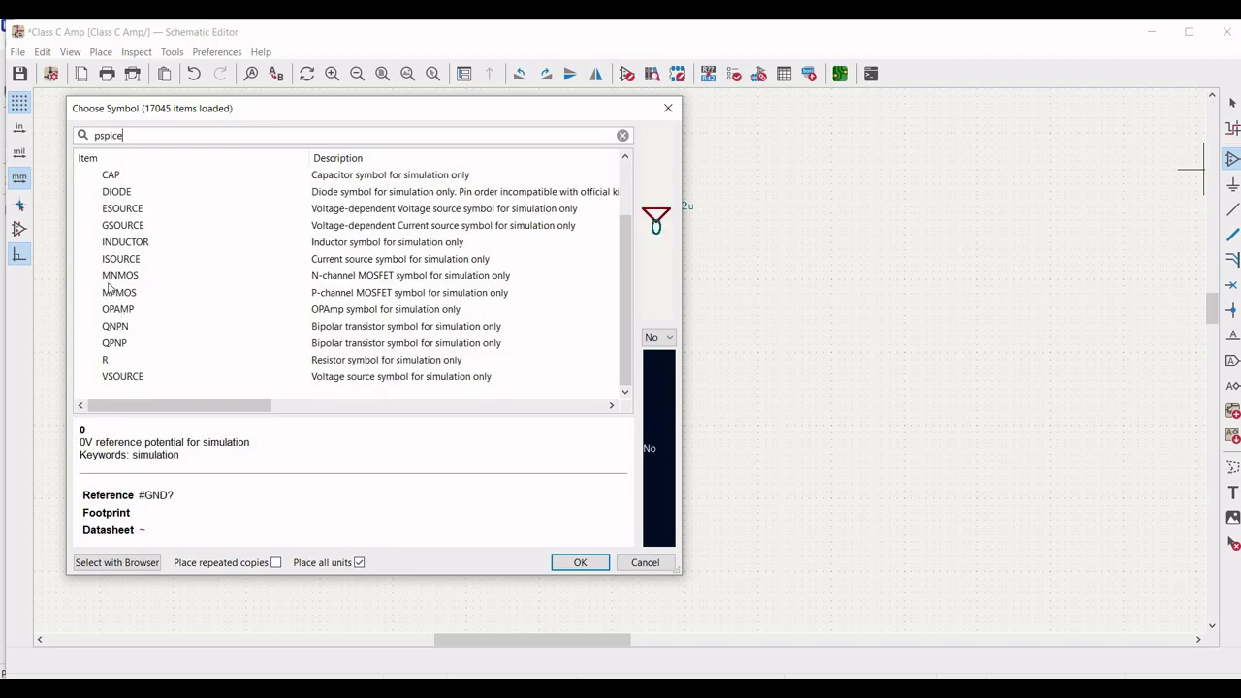
{"action": "left_click", "coordinate": [133, 361]}
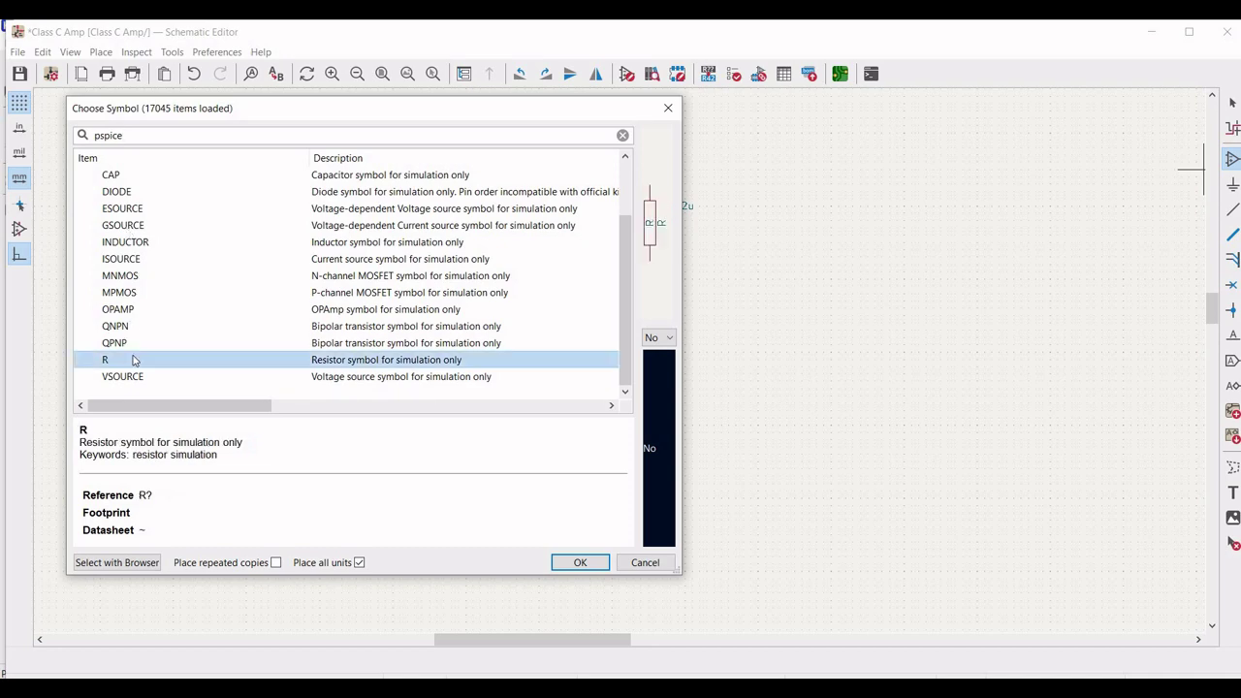
{"action": "left_click", "coordinate": [580, 563]}
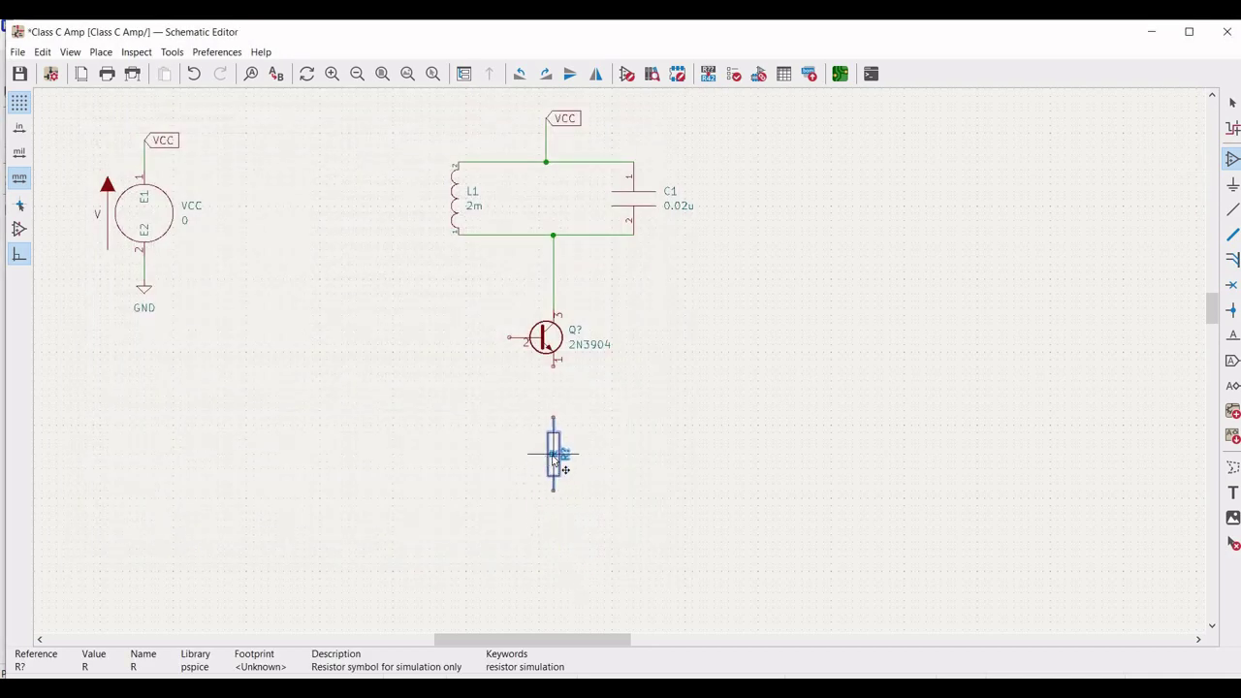
{"action": "left_click", "coordinate": [554, 456]}
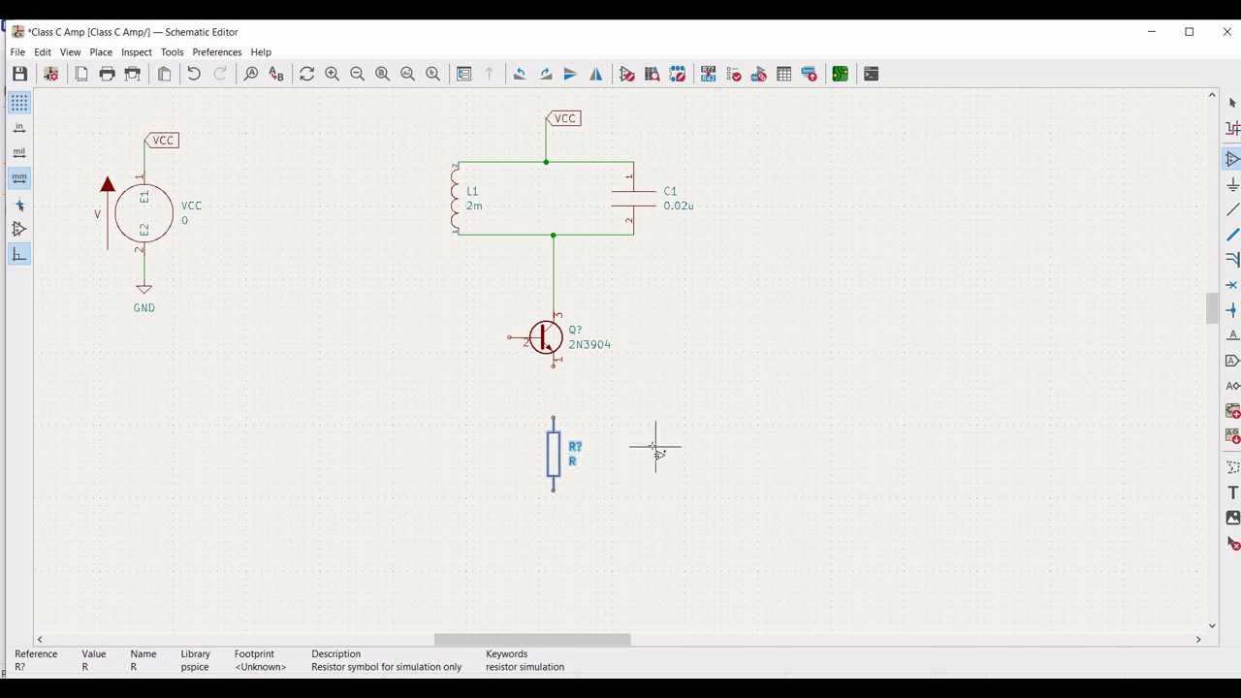
Place a second pspice R resistor vertically, well to the right of the emitter resistor at about the same height.
{"action": "left_click", "coordinate": [795, 463]}
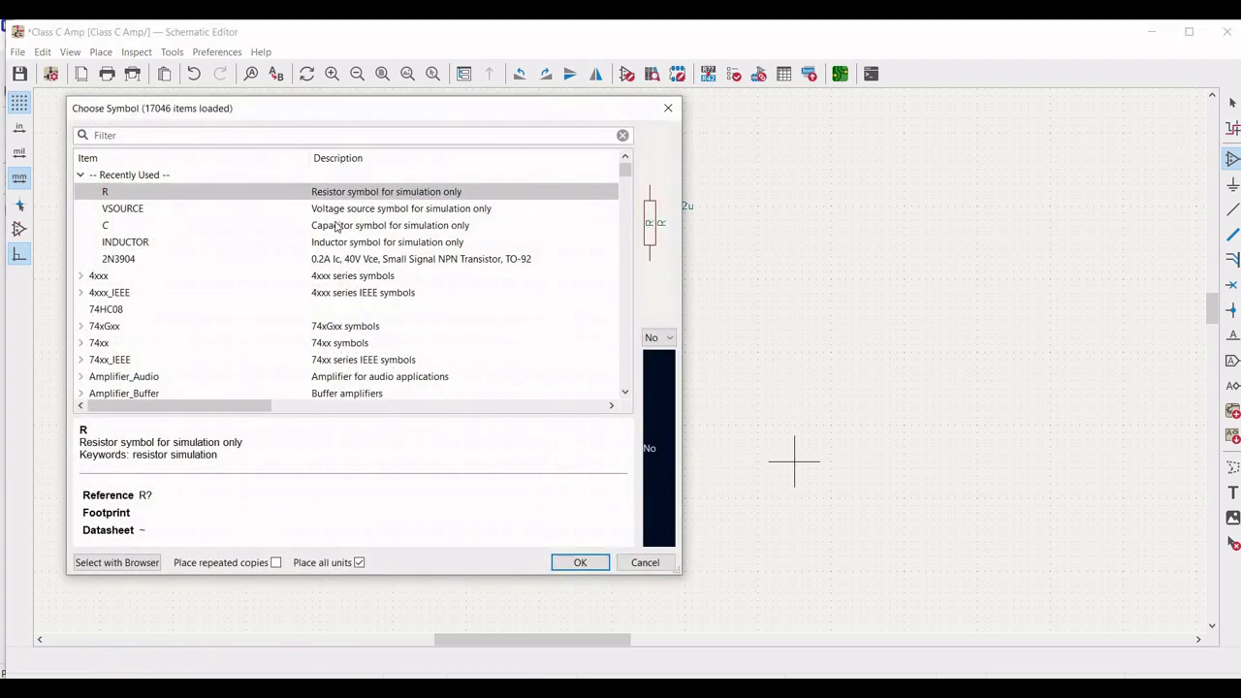
{"action": "left_click", "coordinate": [580, 563]}
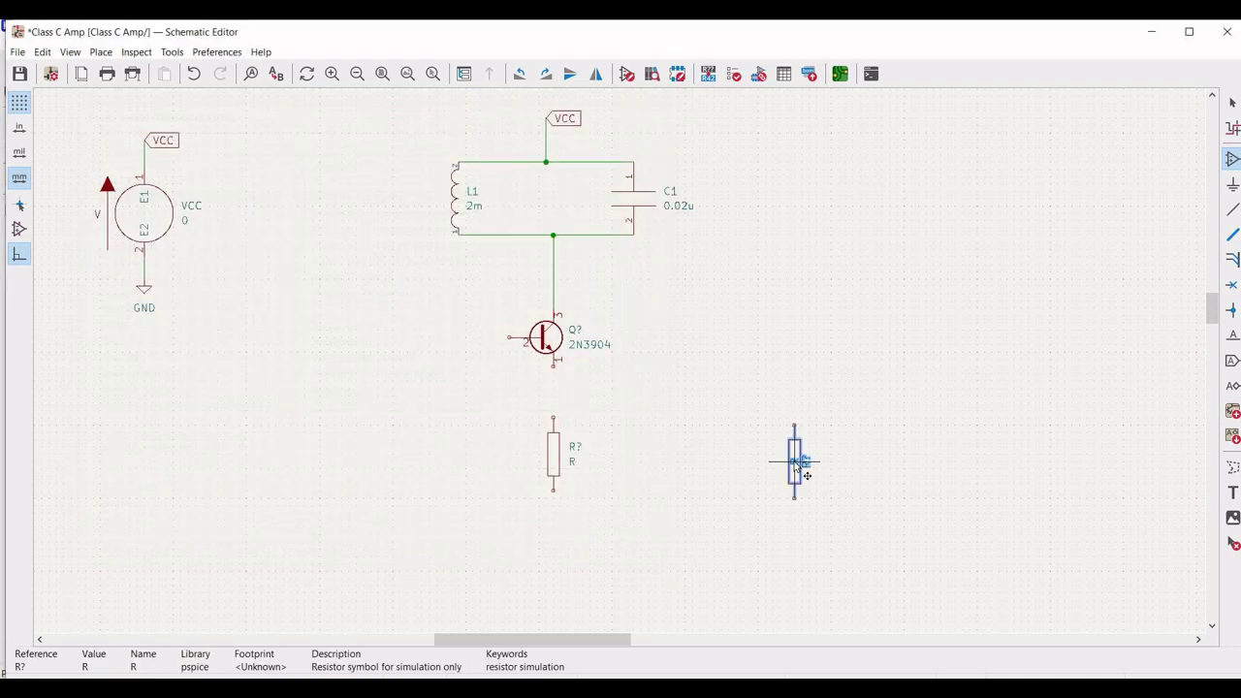
{"action": "left_click", "coordinate": [813, 467]}
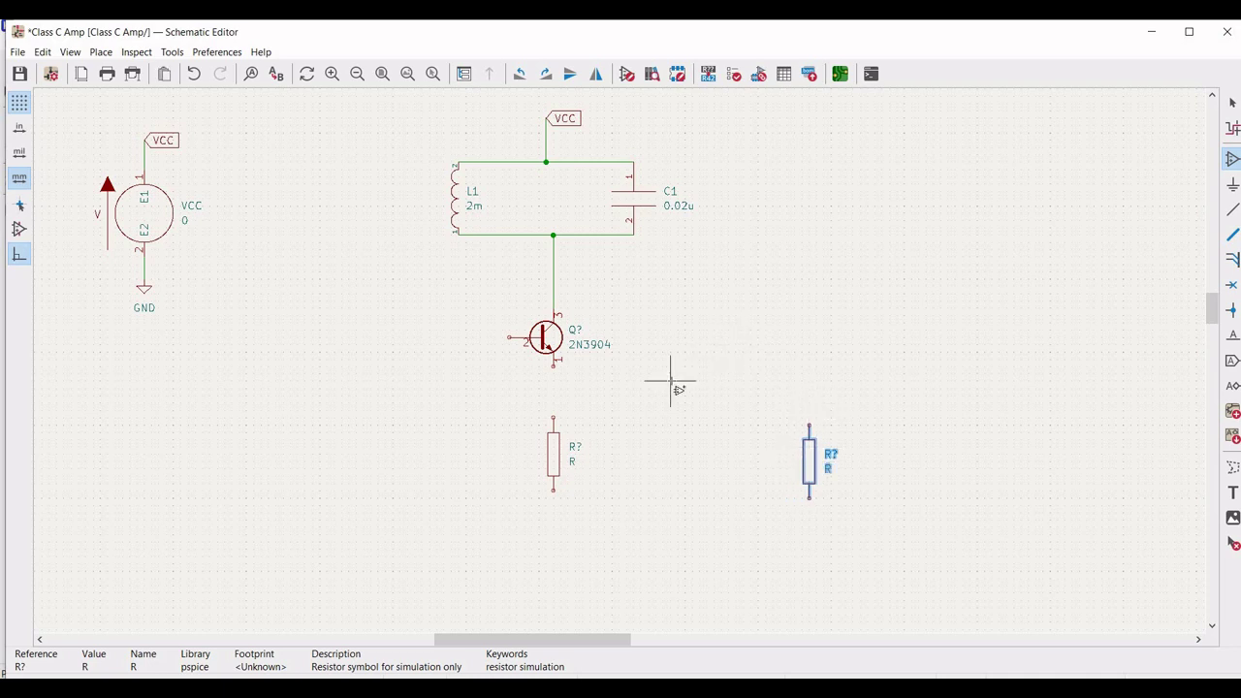
Set the emitter resistor's reference to R1 and its value to 10.
{"action": "key", "text": "Escape"}
{"action": "right_click", "coordinate": [554, 452]}
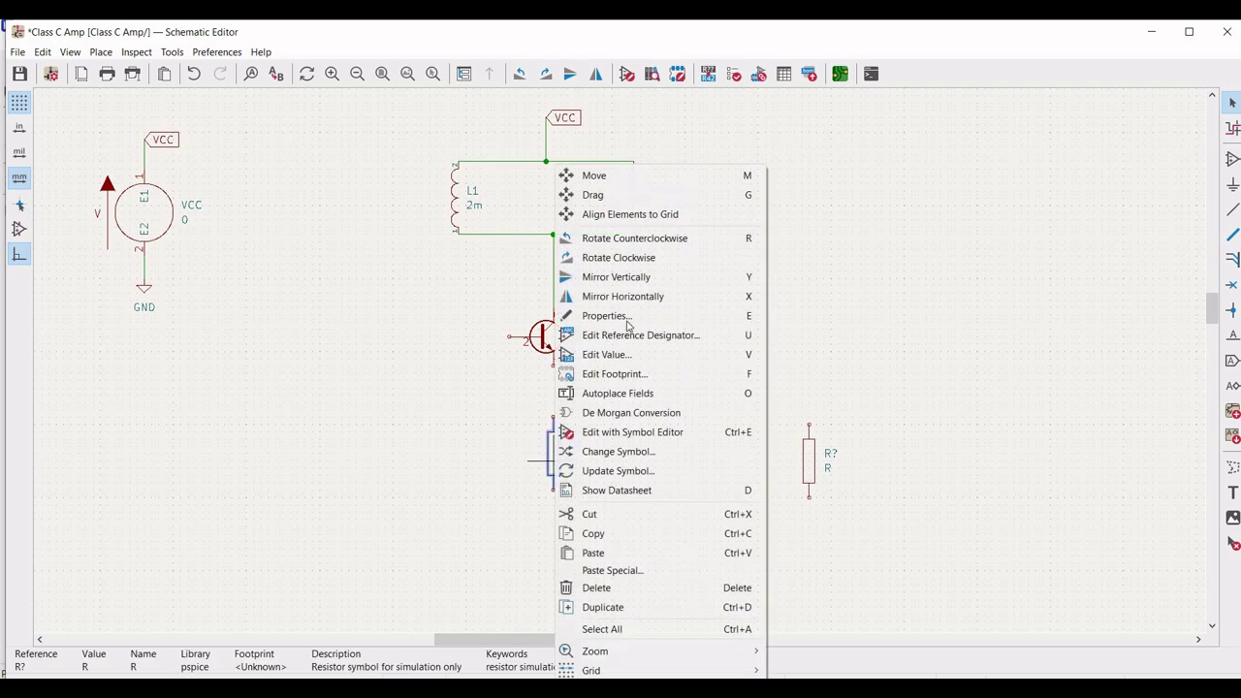
{"action": "left_click", "coordinate": [626, 318]}
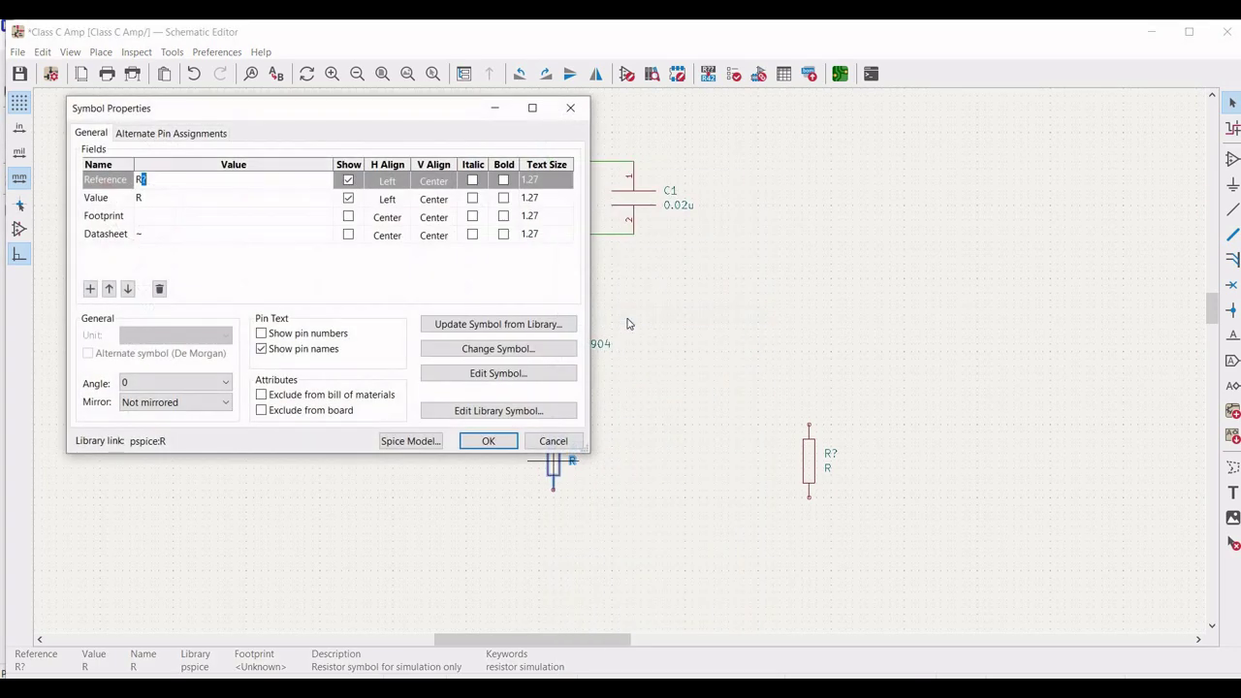
{"action": "type", "text": "1"}
{"action": "left_click", "coordinate": [184, 206]}
{"action": "type", "text": "10"}
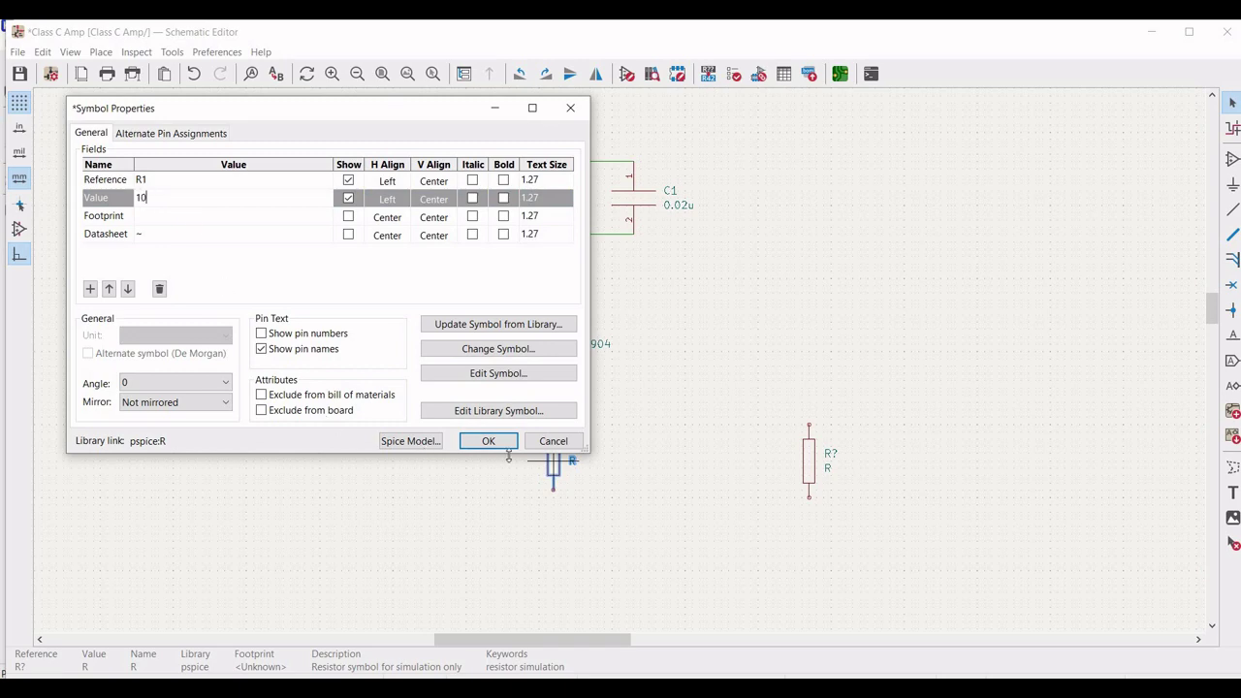
{"action": "left_click", "coordinate": [489, 441]}
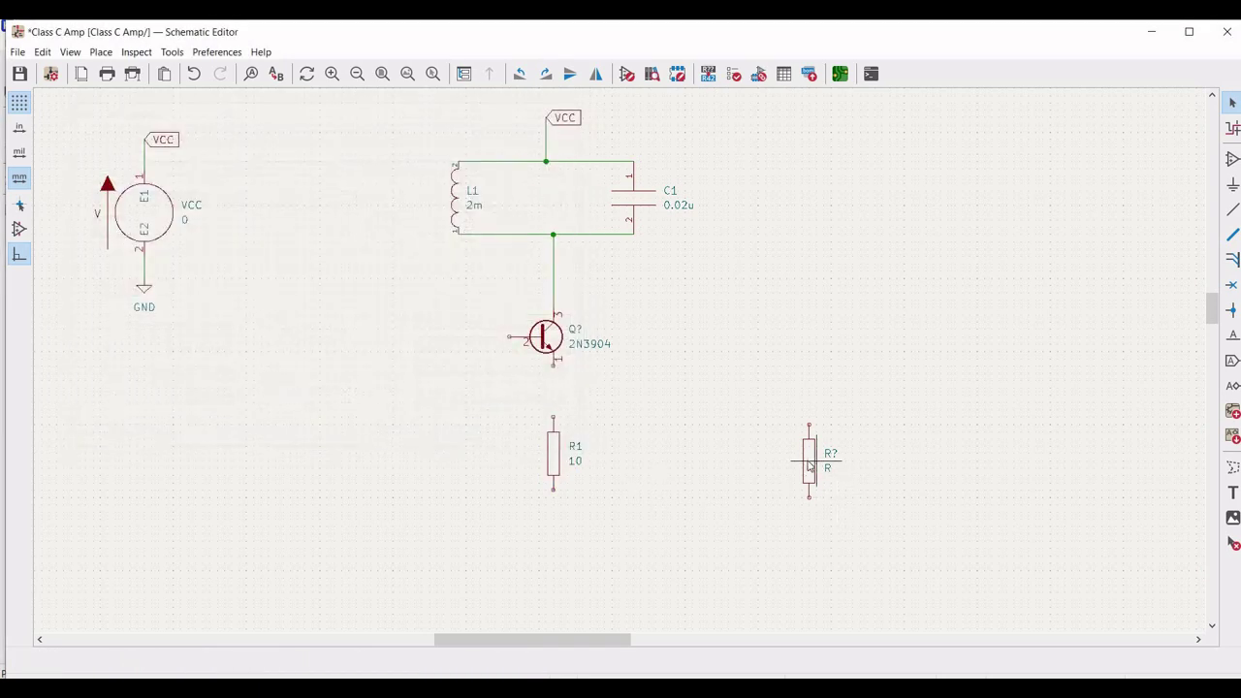
Set the other unnamed resistor's reference to R2 and its value to 10k.
{"action": "right_click", "coordinate": [810, 467]}
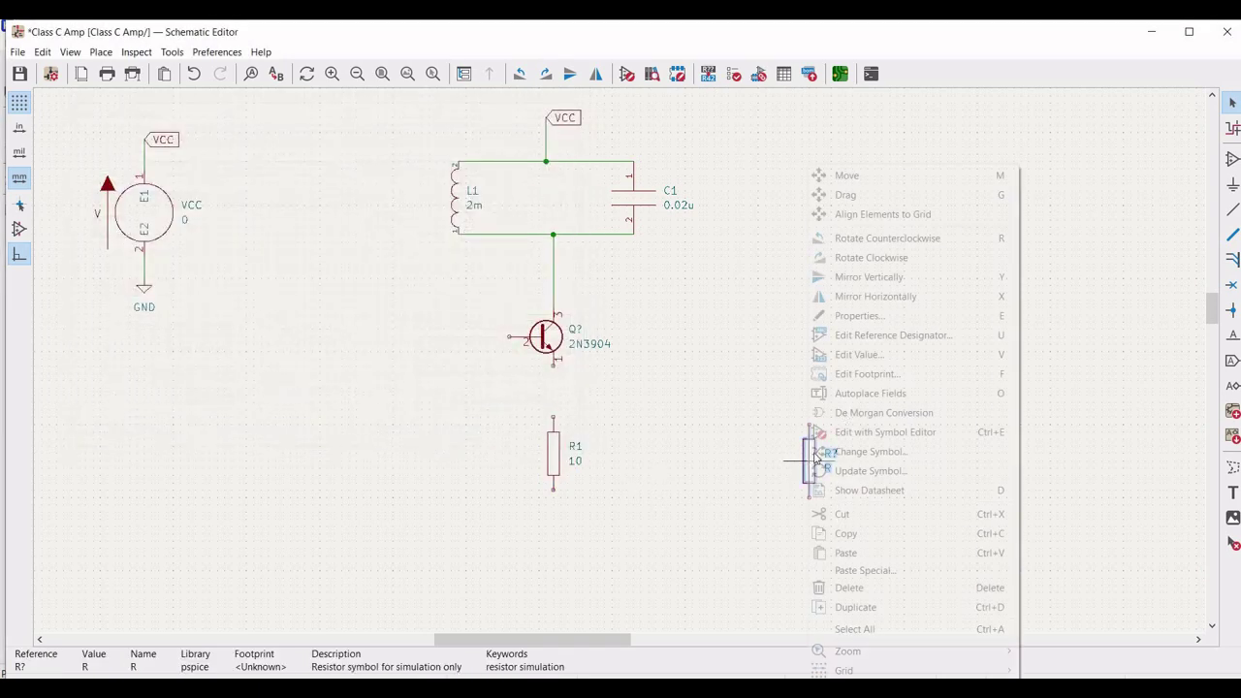
{"action": "left_click", "coordinate": [858, 316]}
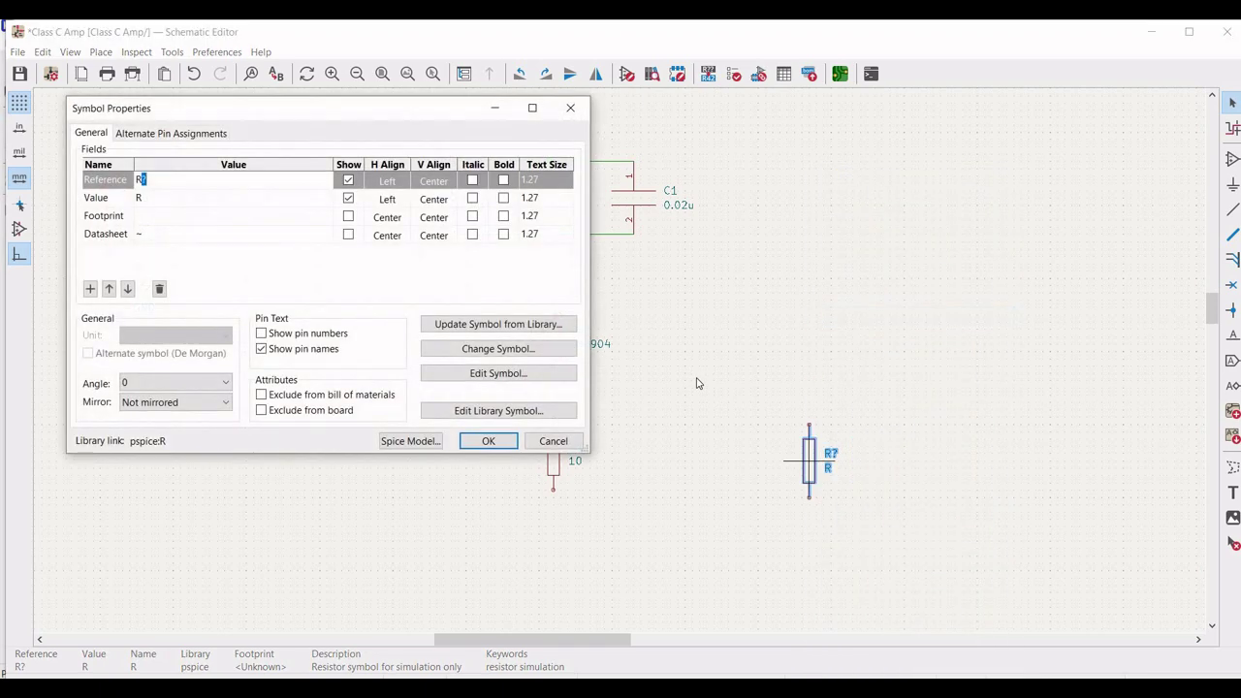
{"action": "type", "text": "2"}
{"action": "left_click", "coordinate": [176, 206]}
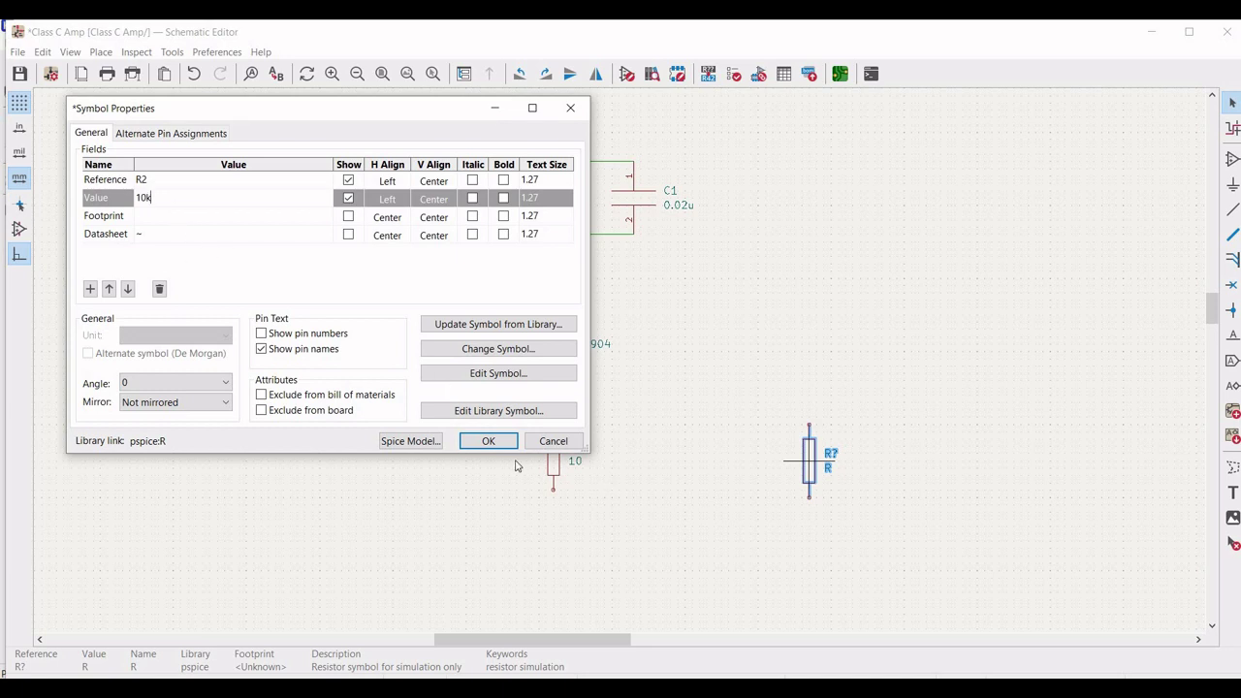
{"action": "left_click", "coordinate": [490, 441]}
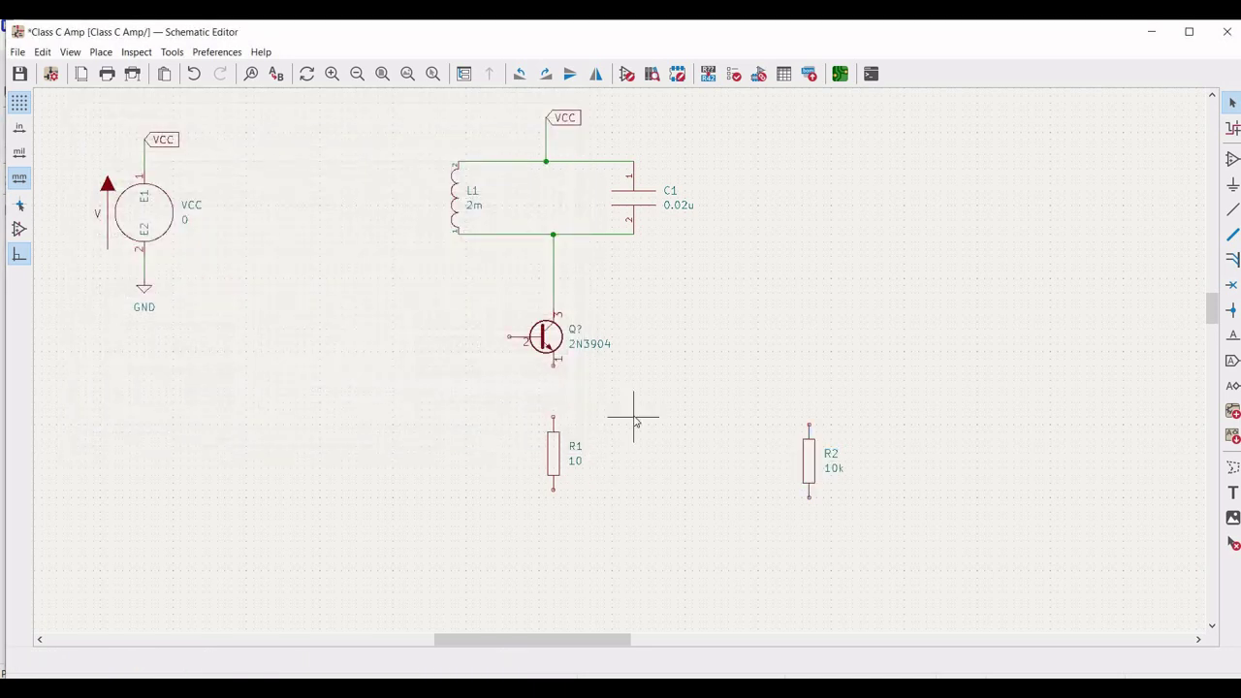
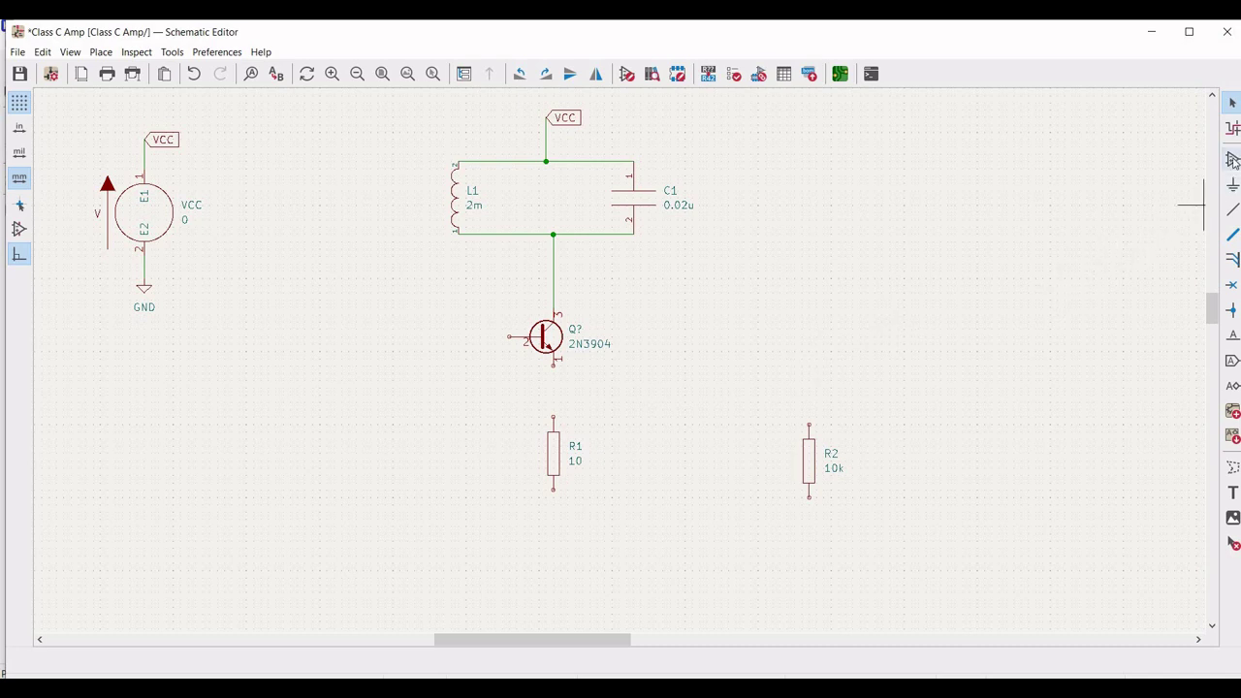
Place a pspice C capacitor horizontally between the transistor's emitter and R2, slightly above the tops of both resistors.
{"action": "left_click", "coordinate": [1232, 159]}
{"action": "left_click", "coordinate": [493, 405]}
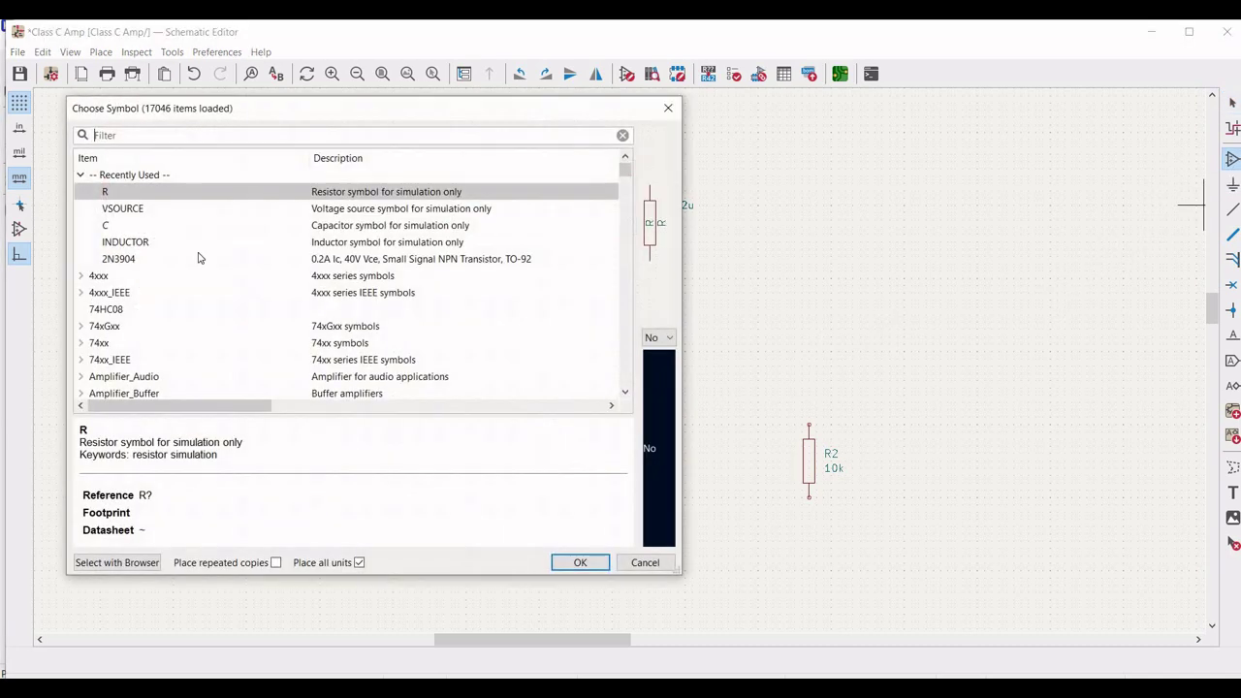
{"action": "left_click", "coordinate": [107, 225]}
{"action": "key", "text": "Return"}
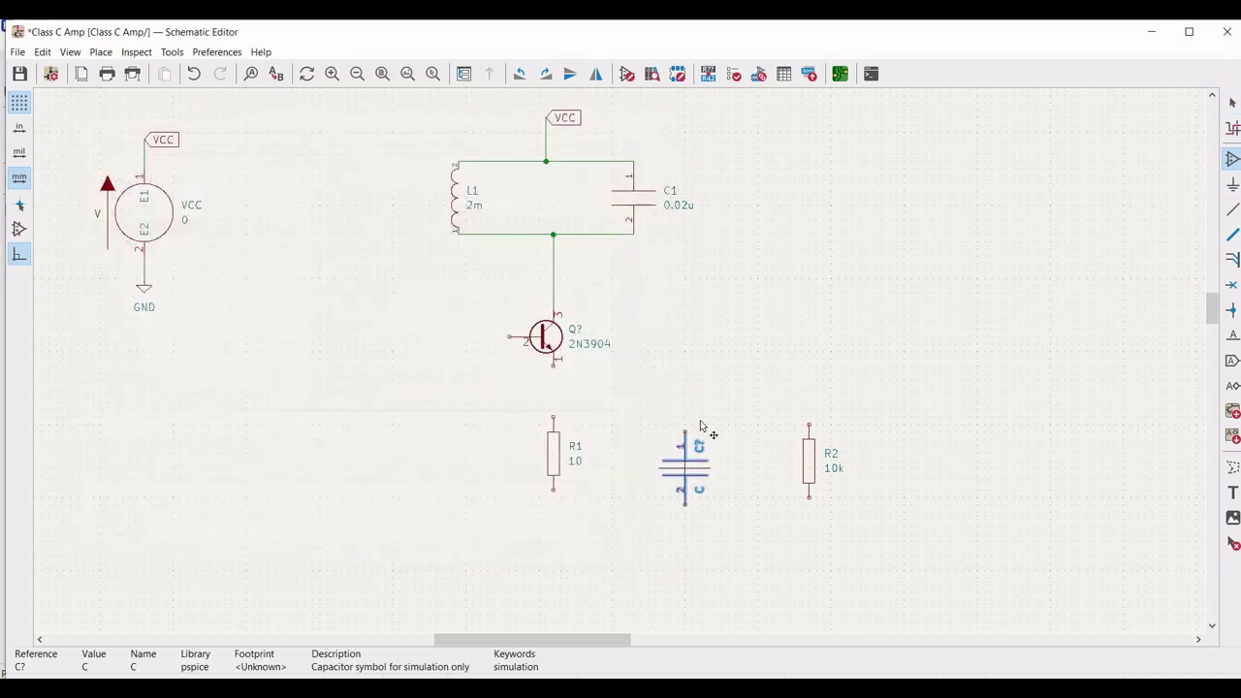
{"action": "key", "text": "r"}
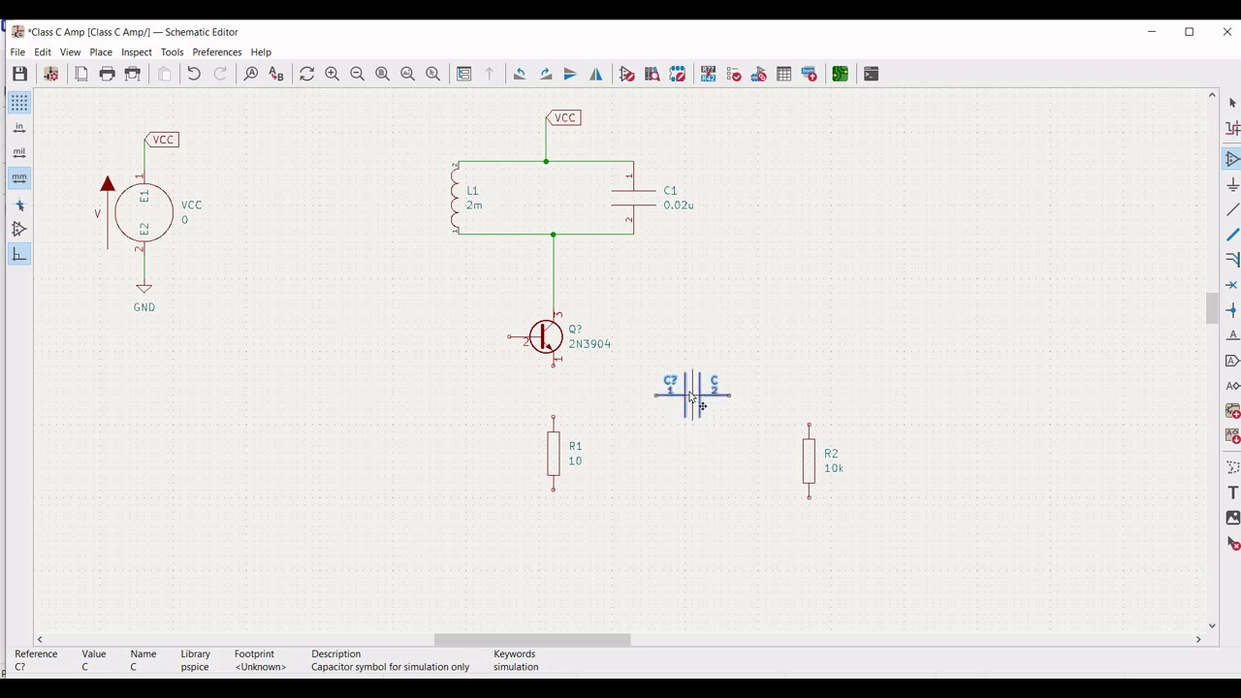
{"action": "left_click", "coordinate": [691, 387]}
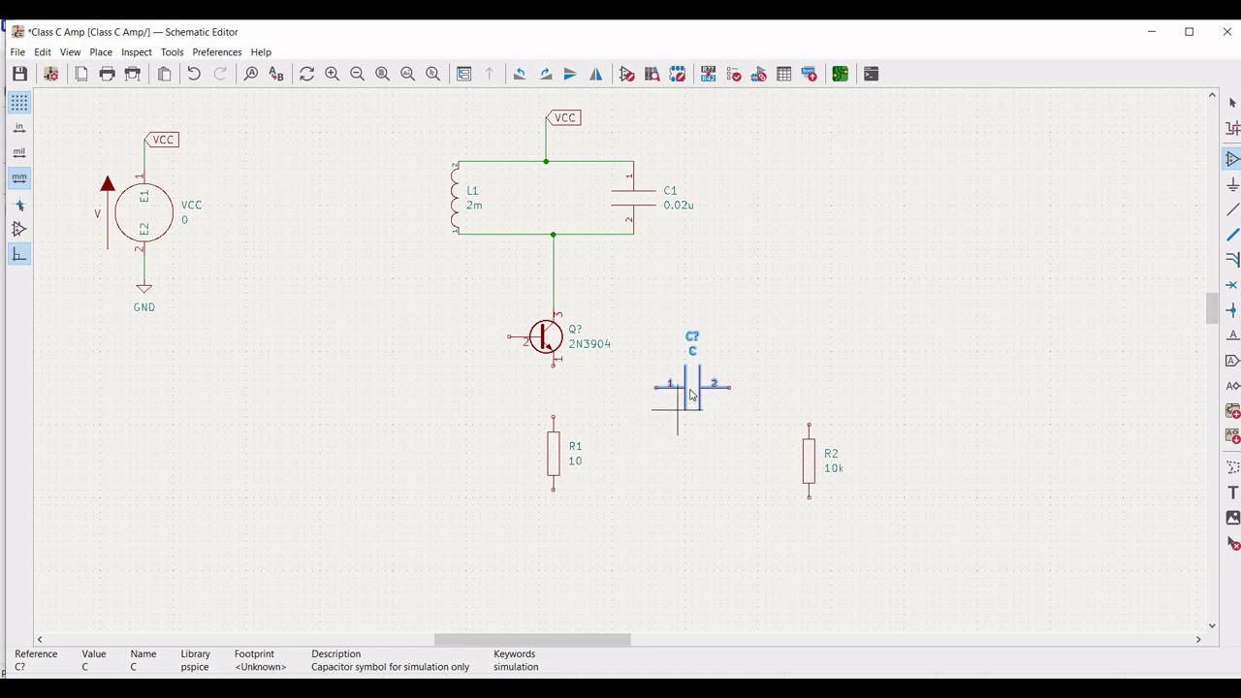
Set the new horizontal capacitor's reference to C2 and its value to 0.01.
{"action": "right_click", "coordinate": [691, 388]}
{"action": "left_click", "coordinate": [781, 316]}
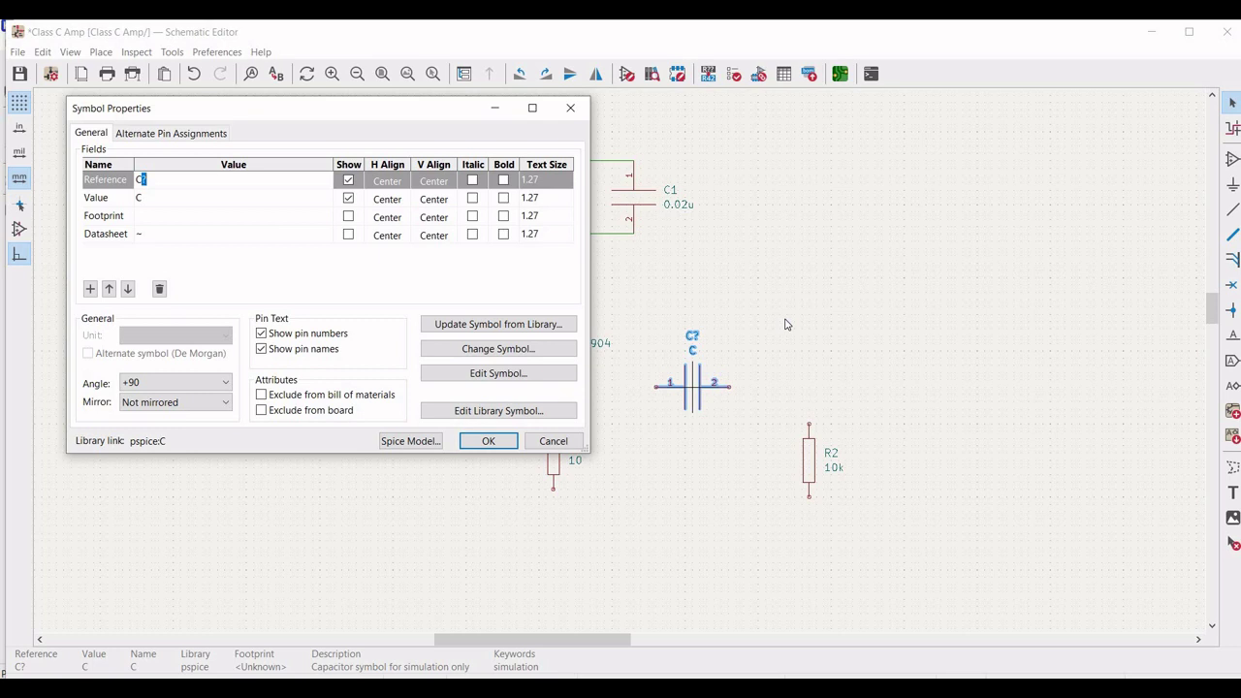
{"action": "type", "text": "2"}
{"action": "left_click", "coordinate": [178, 201]}
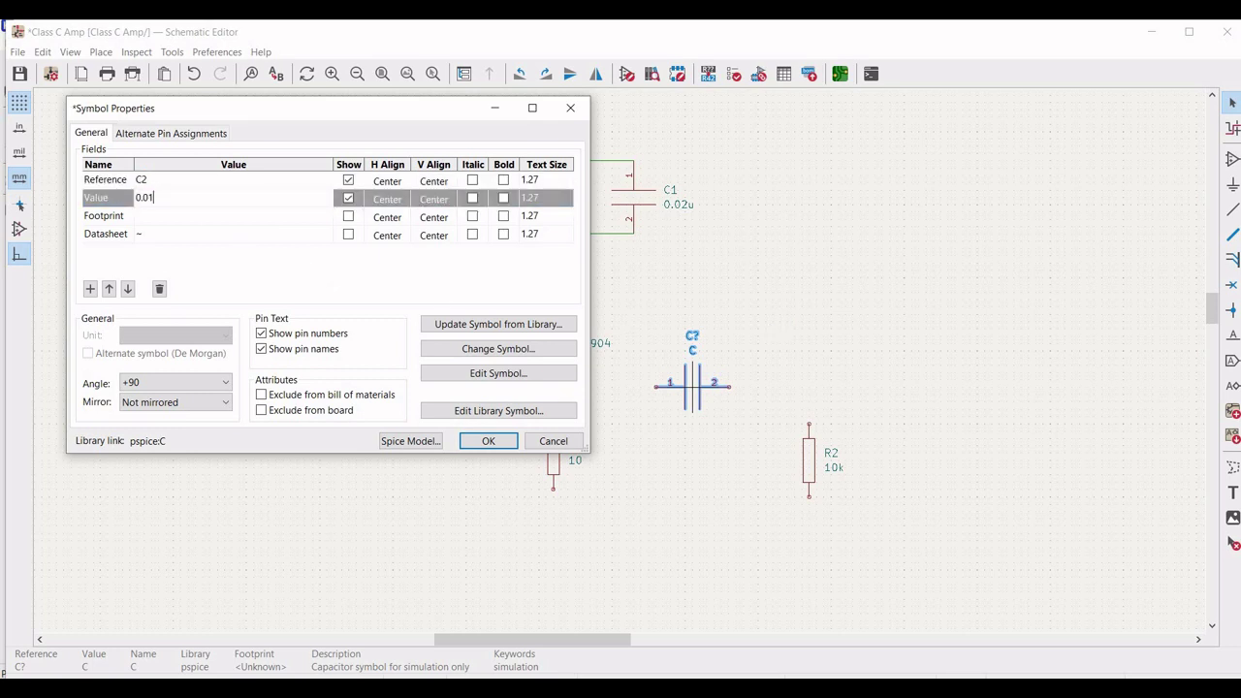
{"action": "type", "text": "0.01"}
{"action": "left_click", "coordinate": [475, 443]}
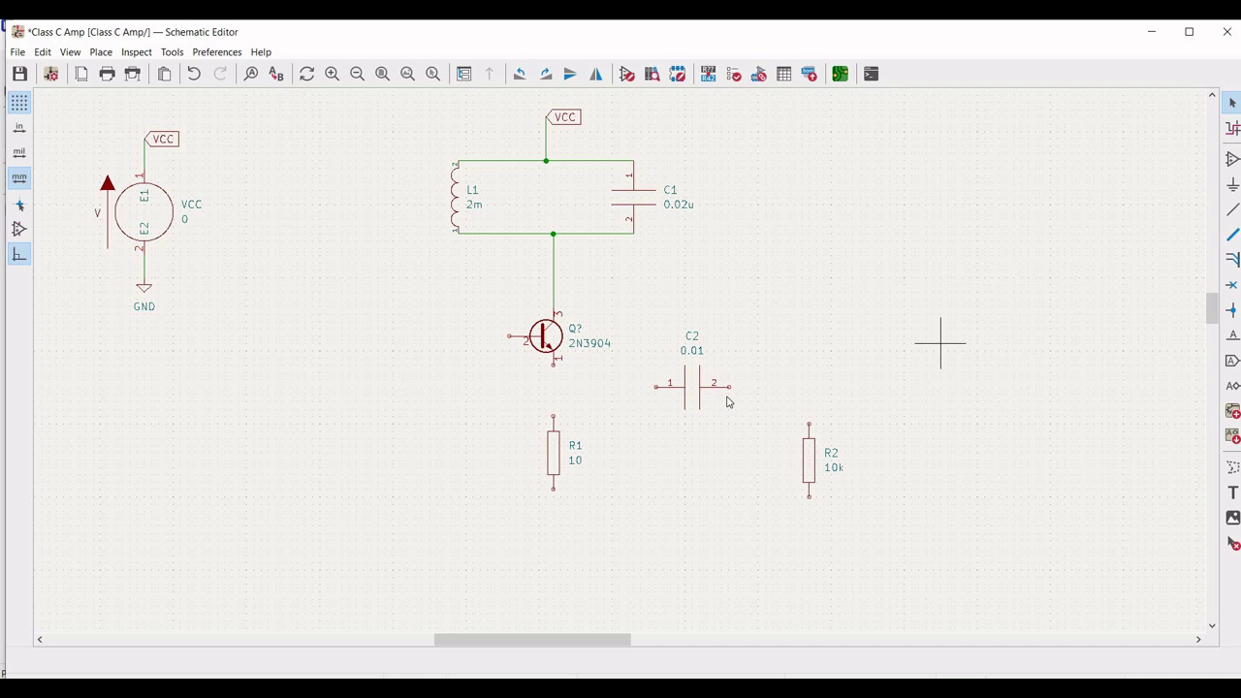
Place a third pspice R resistor vertically, well to the left of R1 at the same height.
{"action": "left_click", "coordinate": [1232, 160]}
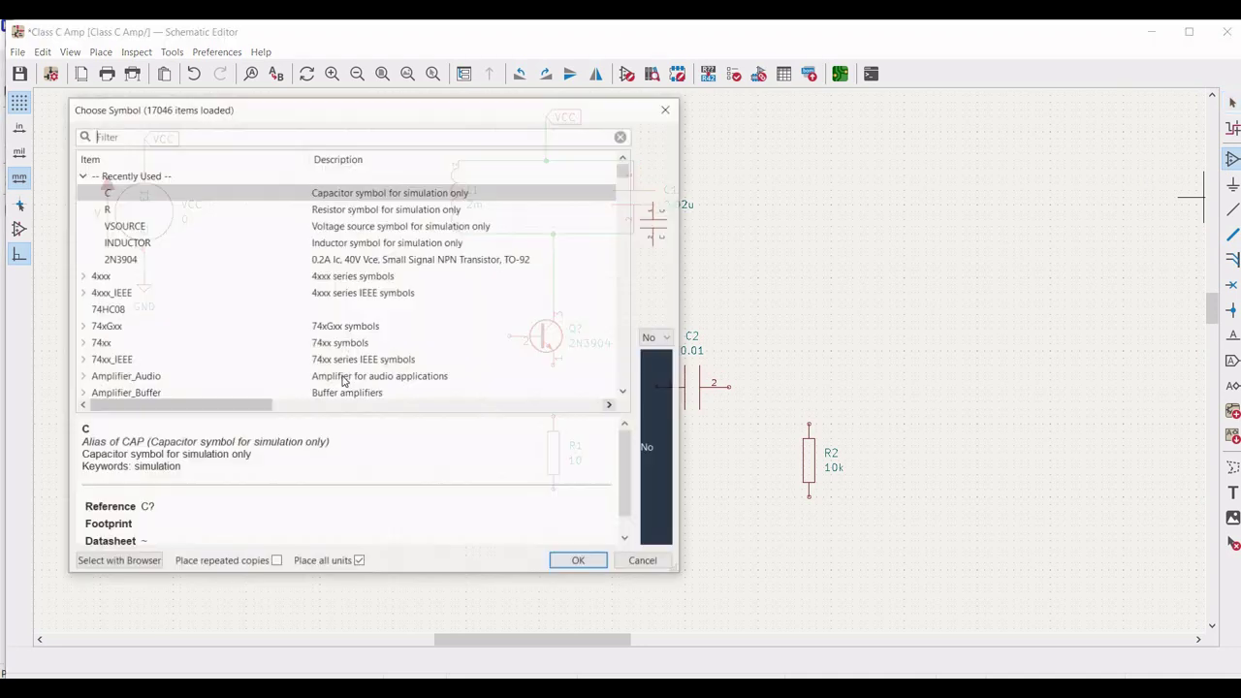
{"action": "left_click", "coordinate": [335, 212]}
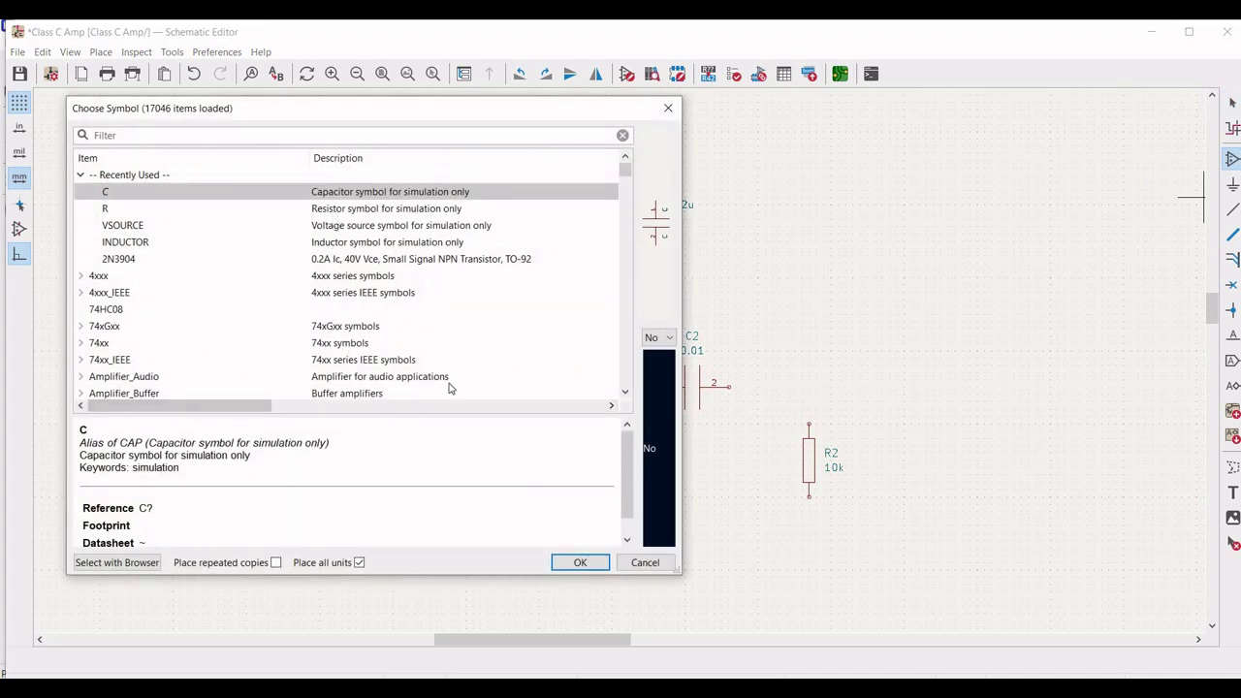
{"action": "left_click", "coordinate": [581, 564]}
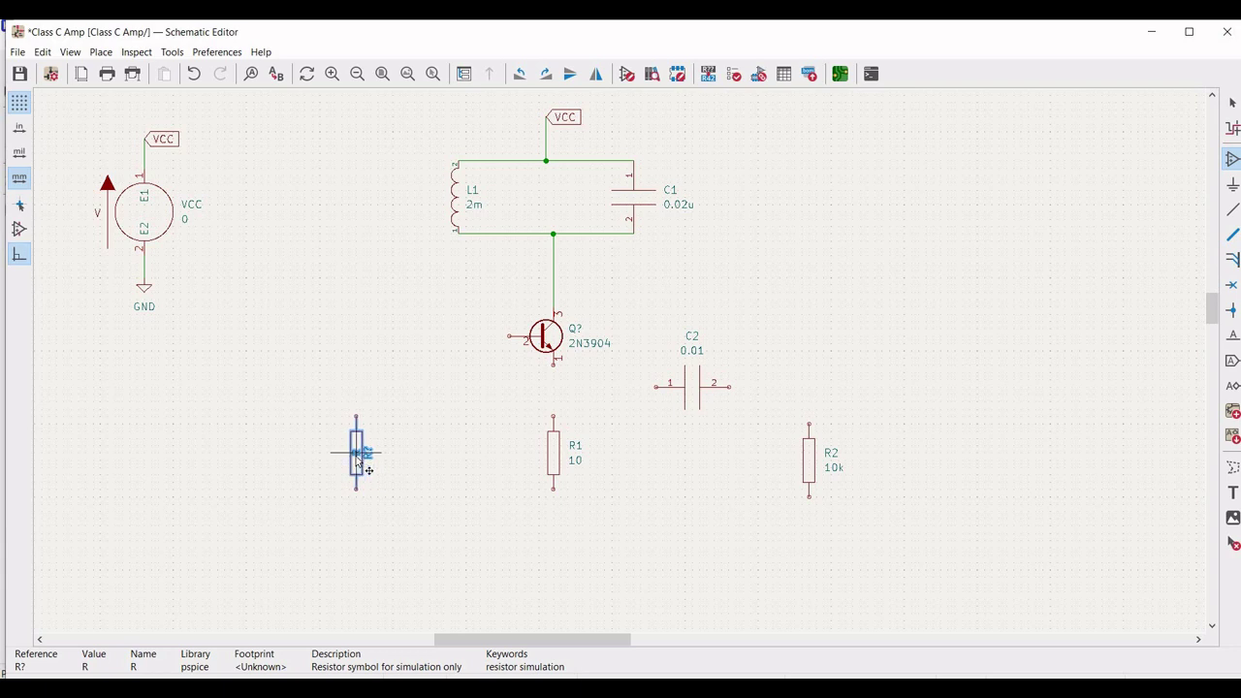
{"action": "left_click", "coordinate": [357, 456]}
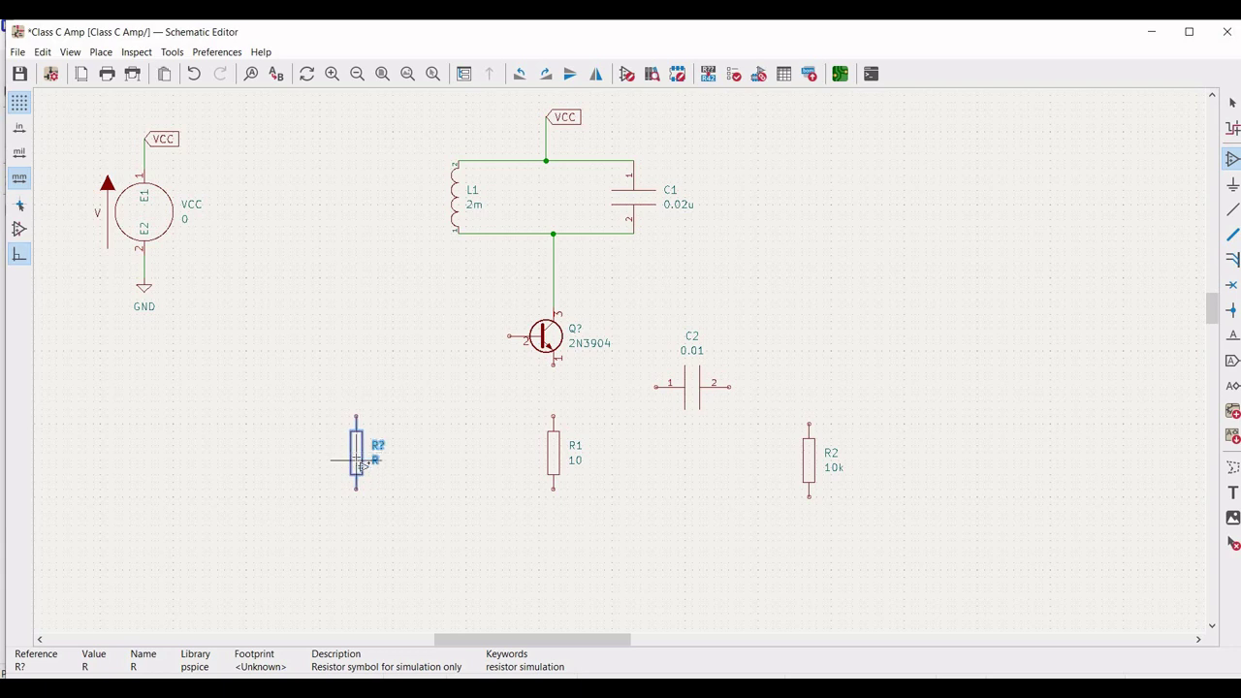
Set the third resistor's reference to R3 and its value to 10k.
{"action": "right_click", "coordinate": [358, 462]}
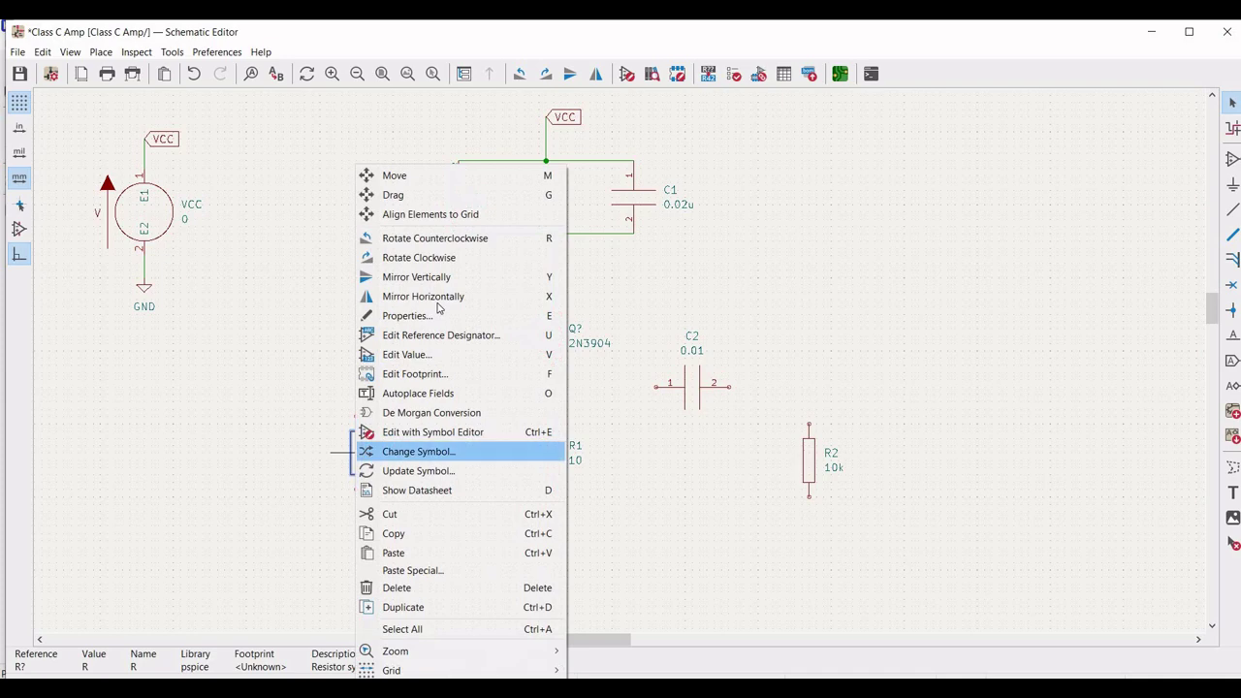
{"action": "left_click", "coordinate": [407, 317]}
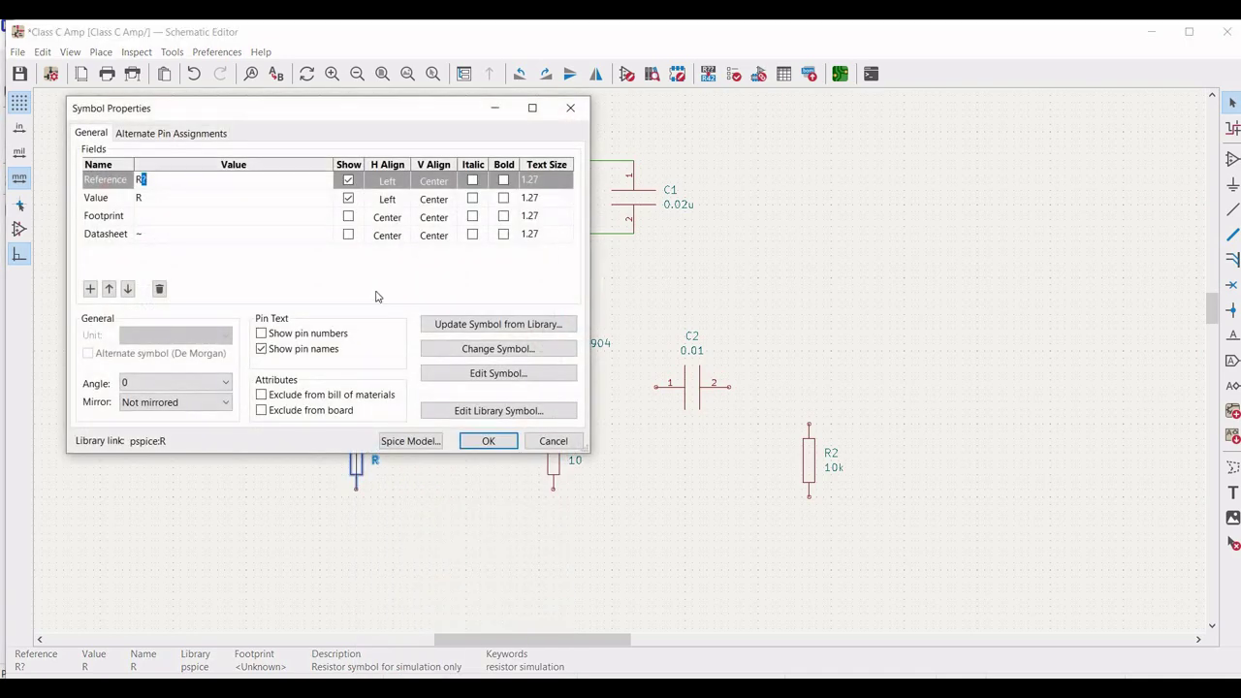
{"action": "type", "text": "3"}
{"action": "left_click", "coordinate": [220, 200]}
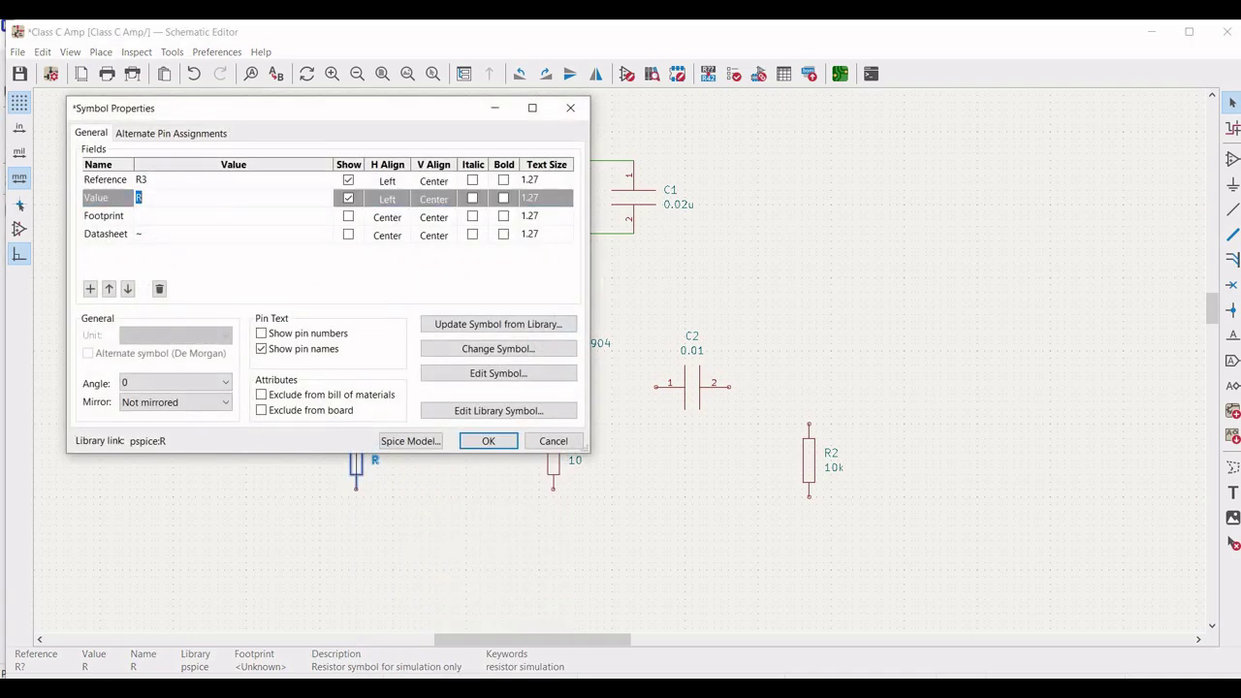
{"action": "type", "text": "10k"}
{"action": "left_click", "coordinate": [487, 441]}
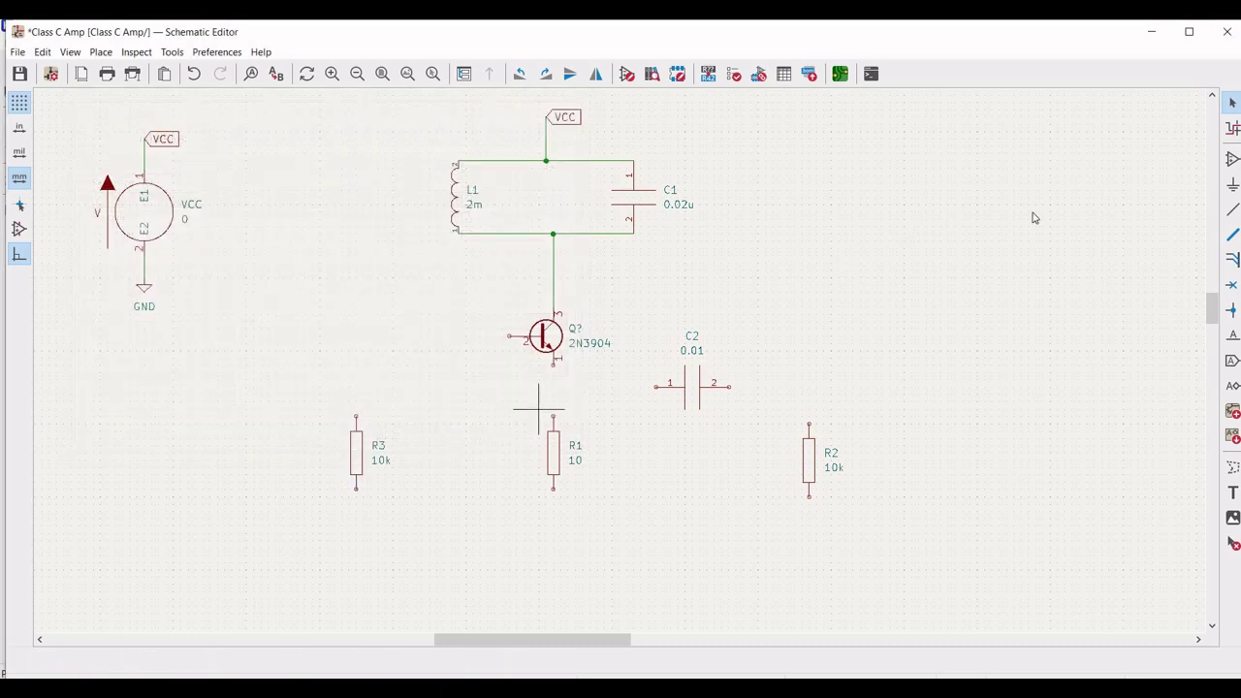
Place a pspice C capacitor horizontally up and to the left of R3, at about the height of the transistor's base.
{"action": "left_click", "coordinate": [1233, 160]}
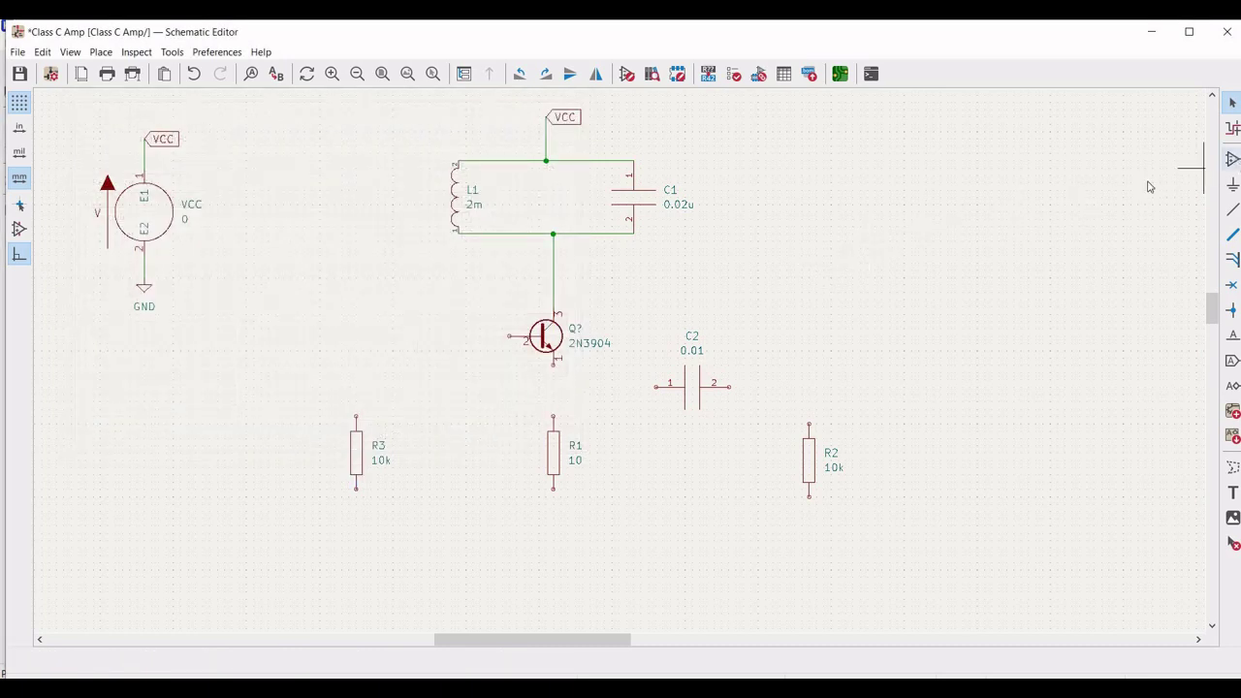
{"action": "left_click", "coordinate": [518, 299]}
{"action": "key", "text": "Down"}
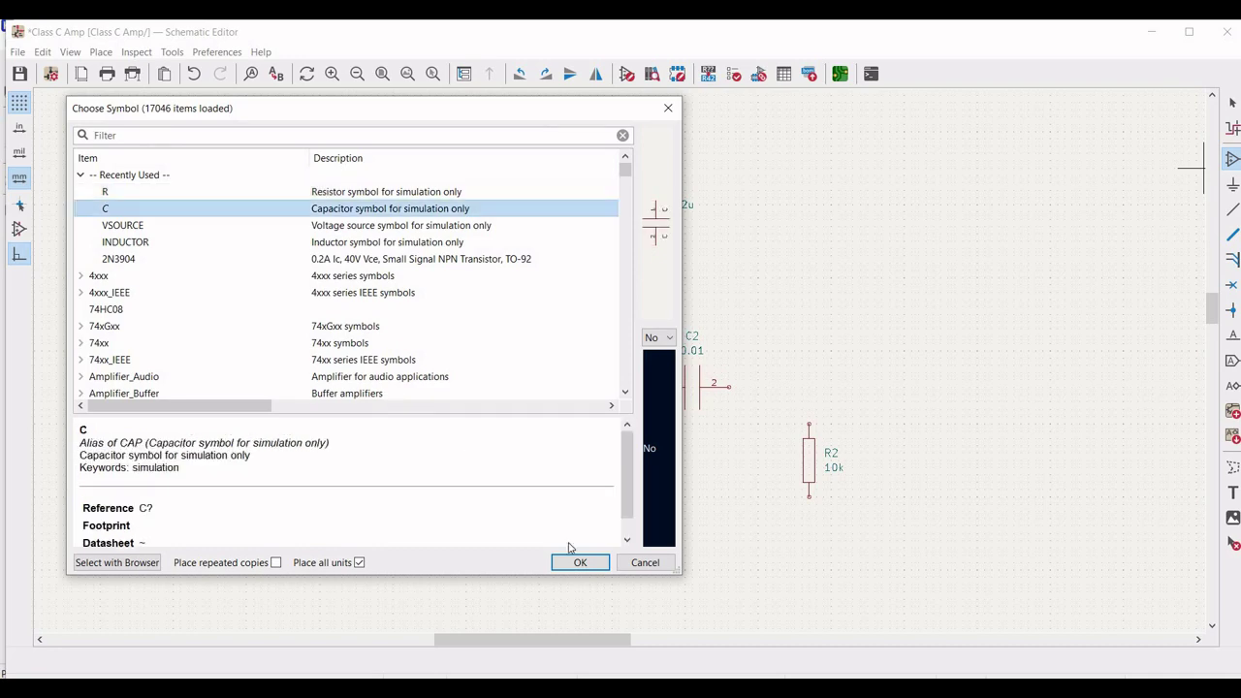
{"action": "key", "text": "Return"}
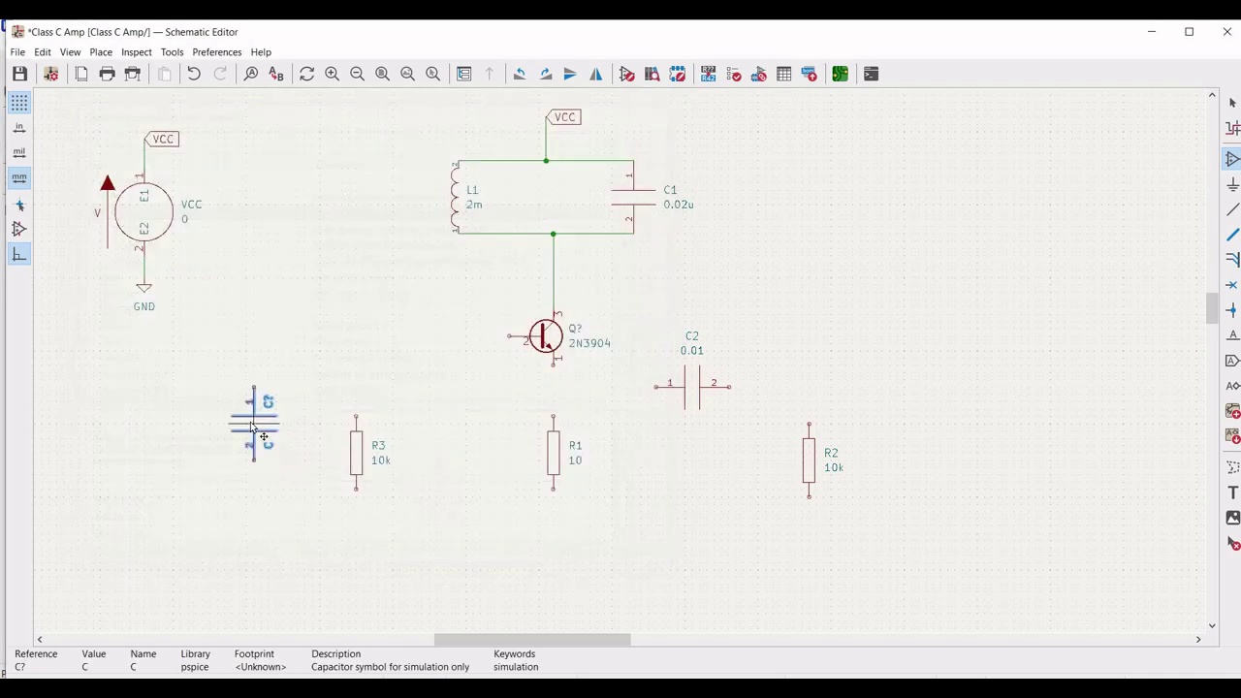
{"action": "key", "text": "r"}
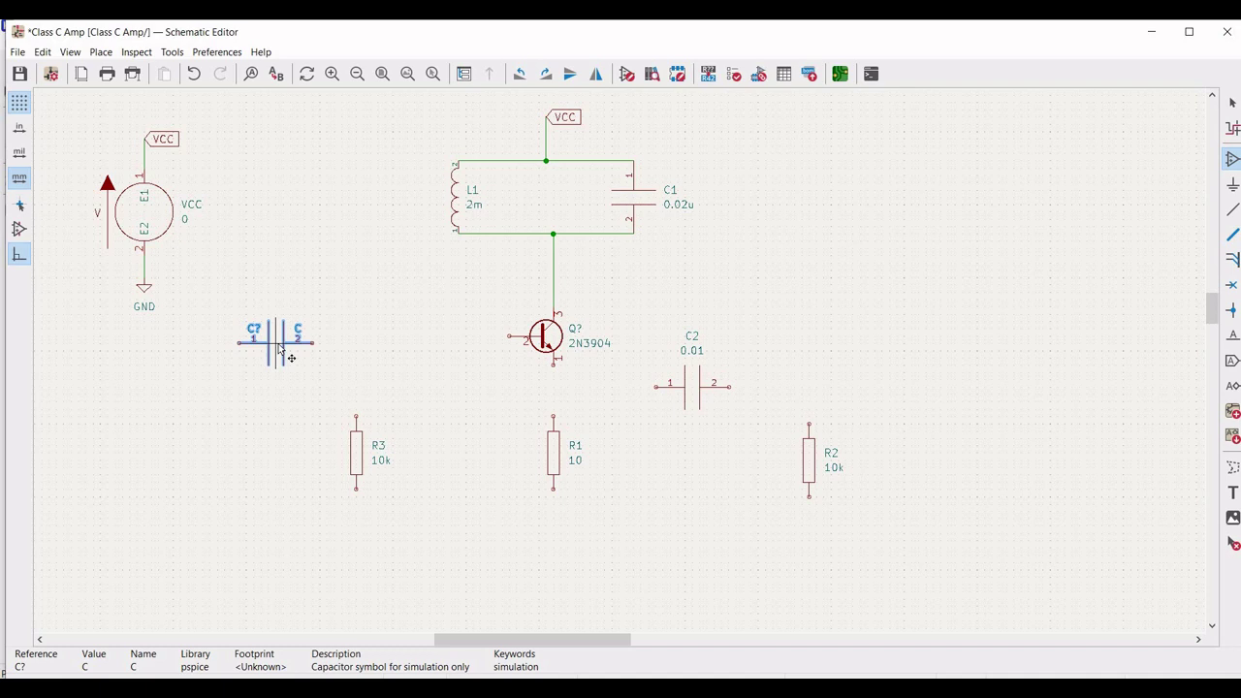
{"action": "left_click", "coordinate": [278, 343]}
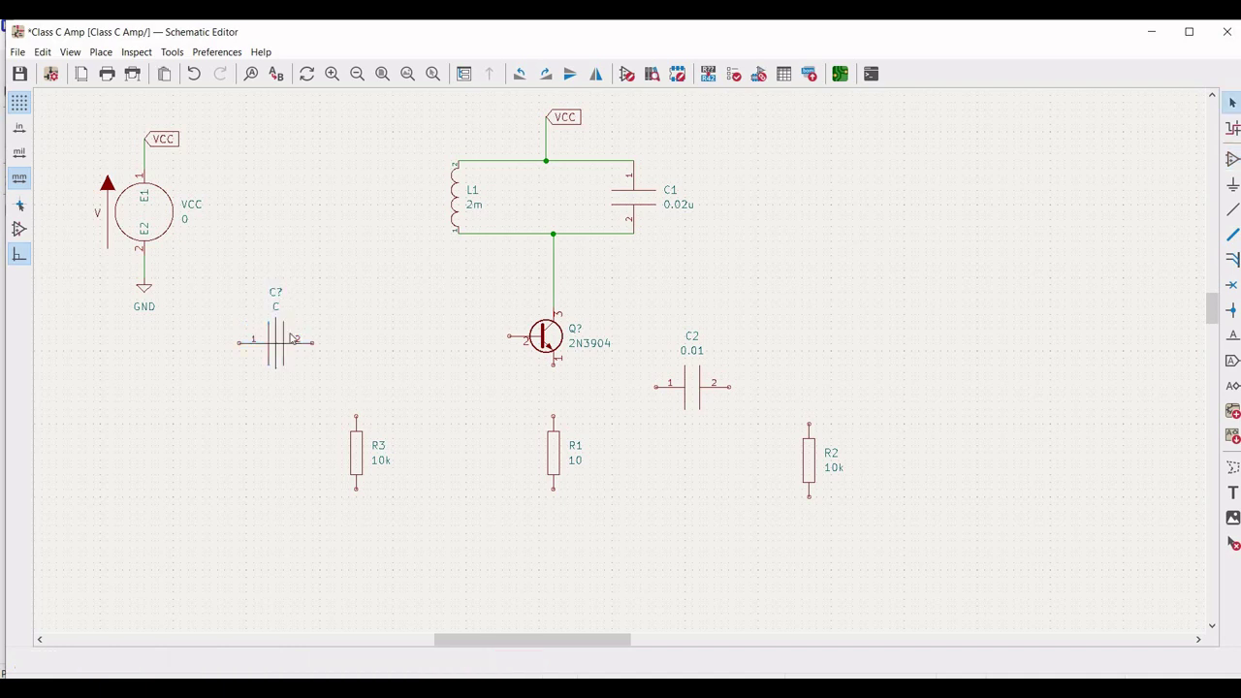
Set the base-side capacitor's reference to C3 and its value to 0.1u.
{"action": "right_click", "coordinate": [282, 347]}
{"action": "left_click", "coordinate": [321, 316]}
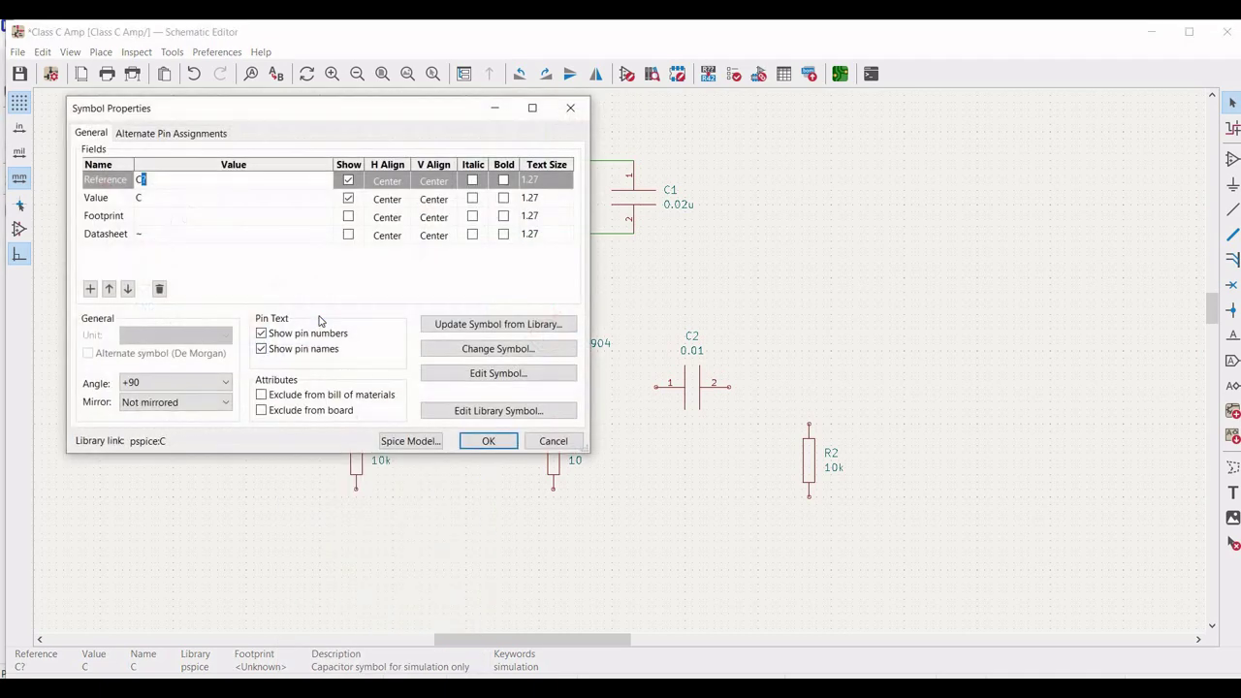
{"action": "type", "text": "3"}
{"action": "left_click", "coordinate": [161, 206]}
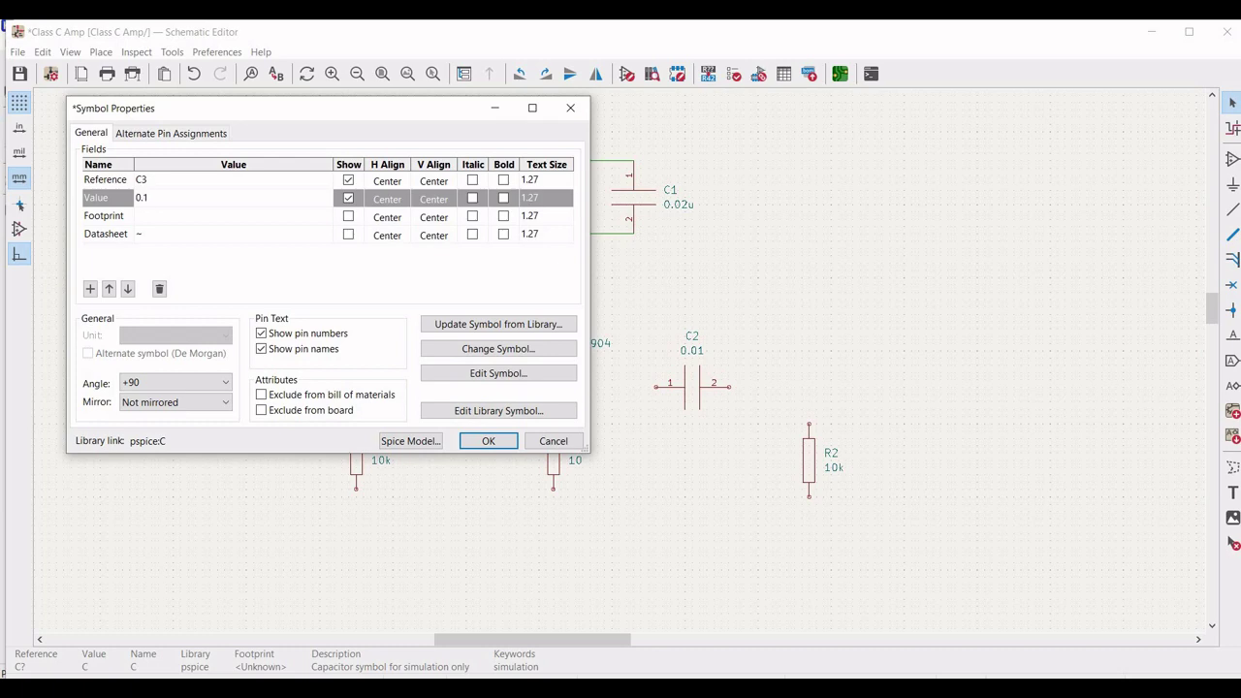
{"action": "type", "text": "0.1u"}
{"action": "left_click", "coordinate": [494, 443]}
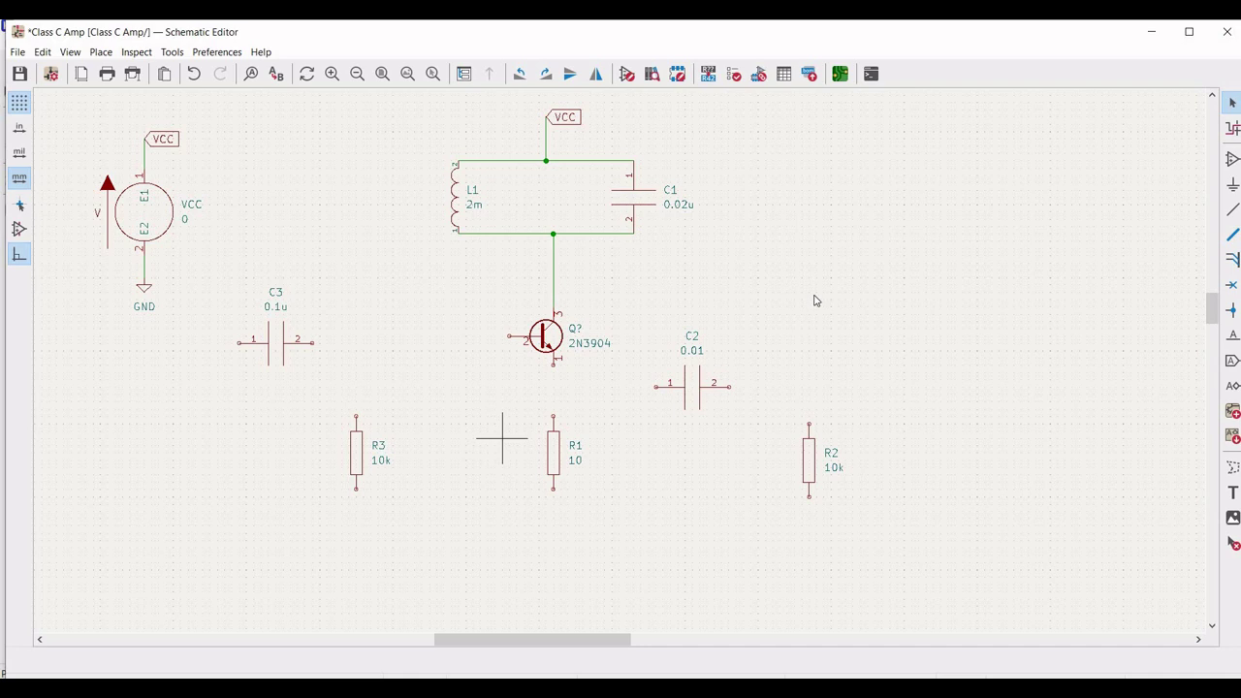
Wire the transistor's emitter to the upper end of R1 and connect pin 1 of C2 to that wire.
{"action": "left_click", "coordinate": [1233, 213]}
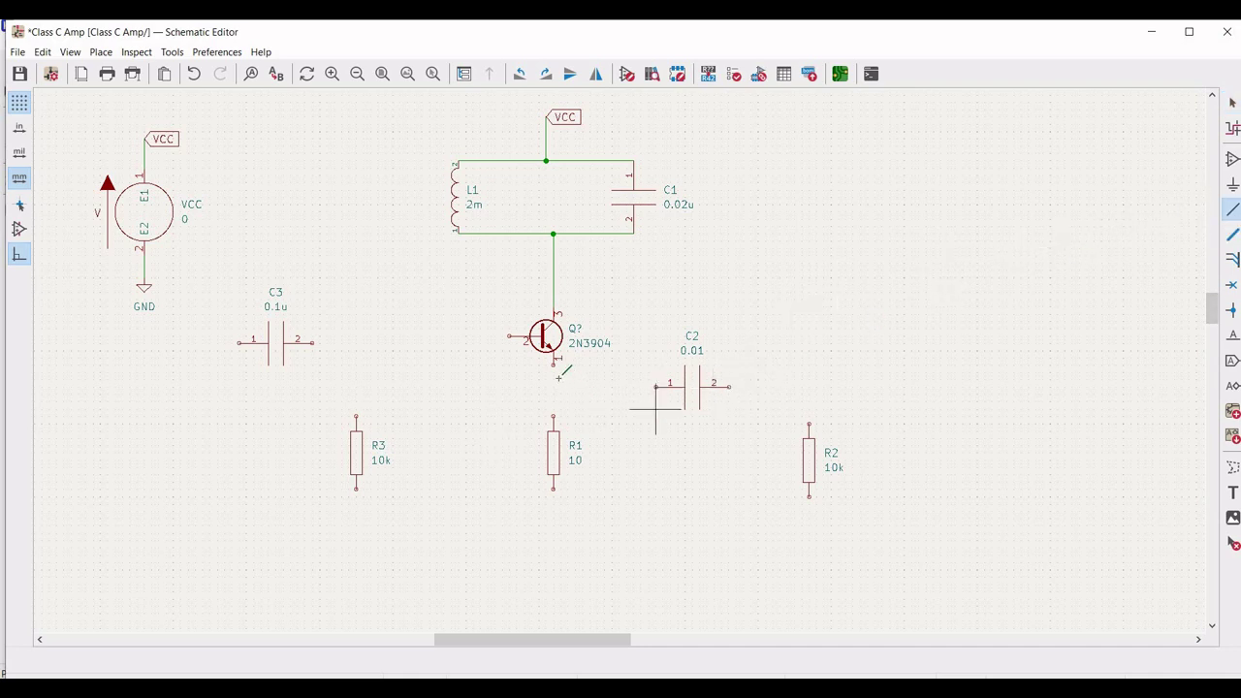
{"action": "left_click", "coordinate": [556, 360]}
{"action": "left_click", "coordinate": [657, 387]}
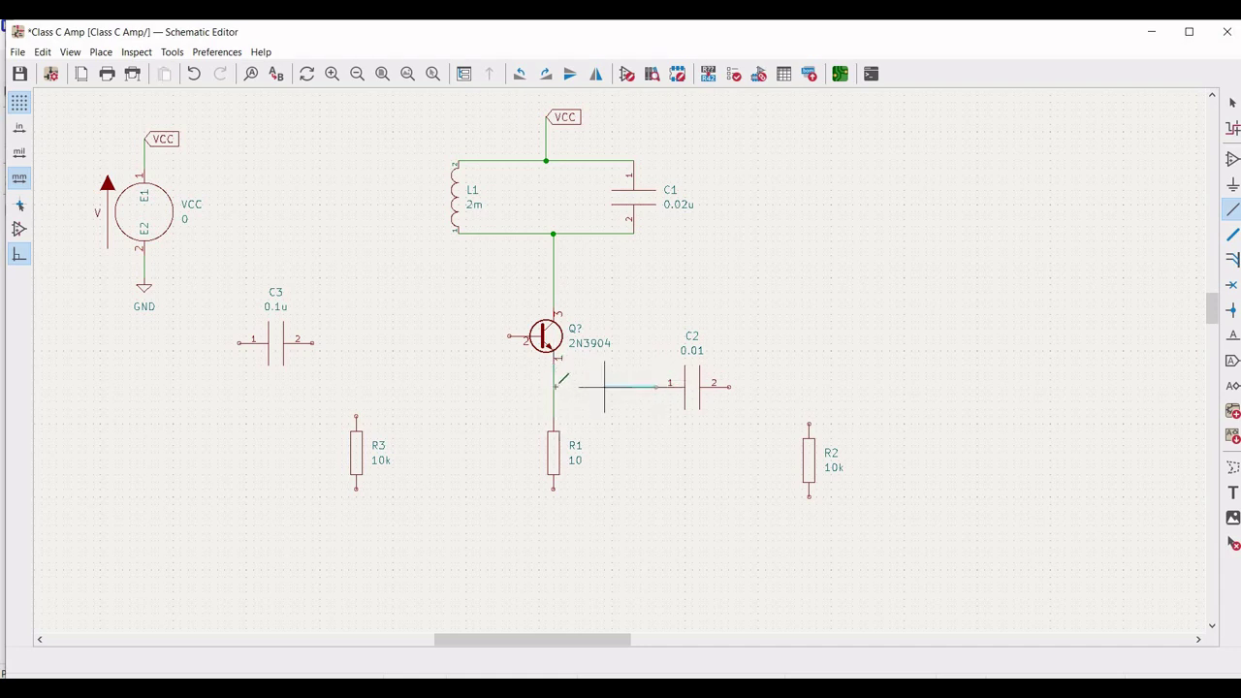
{"action": "left_click", "coordinate": [554, 387]}
Wire pin 2 of C2 to the upper end of R2 and join the lower ends of R2, R1 and R3 with a common wire.
{"action": "left_click", "coordinate": [728, 387]}
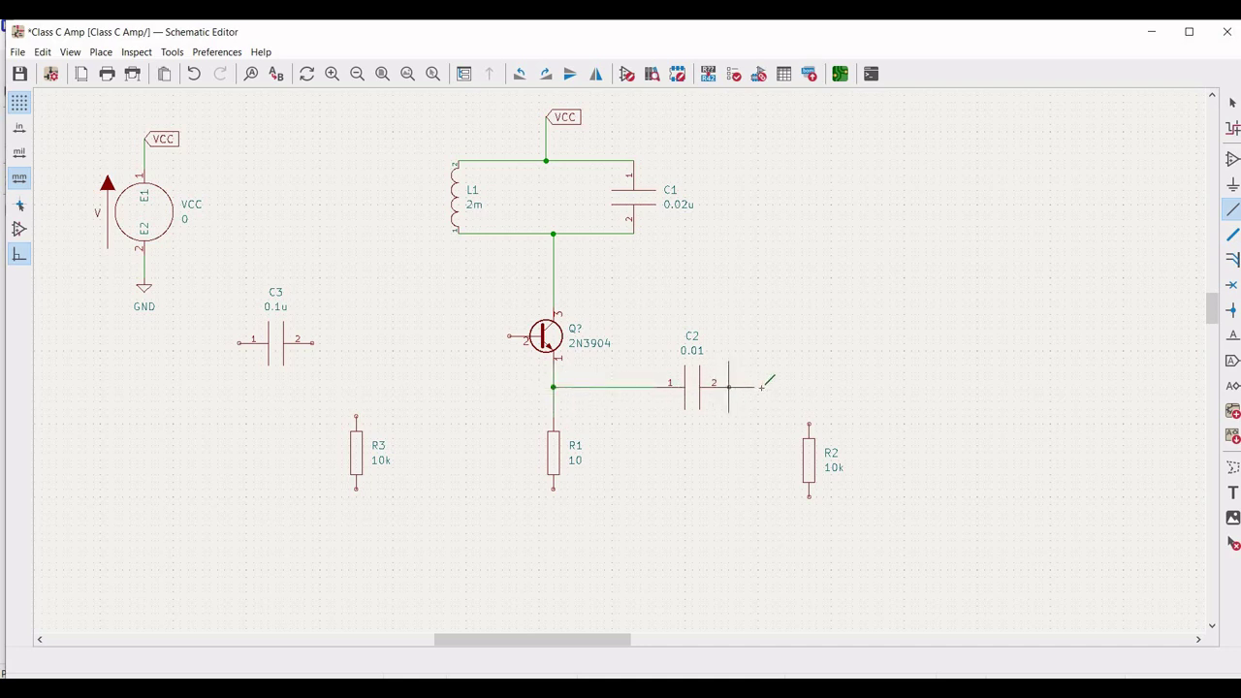
{"action": "left_click", "coordinate": [809, 422]}
{"action": "left_click", "coordinate": [554, 491]}
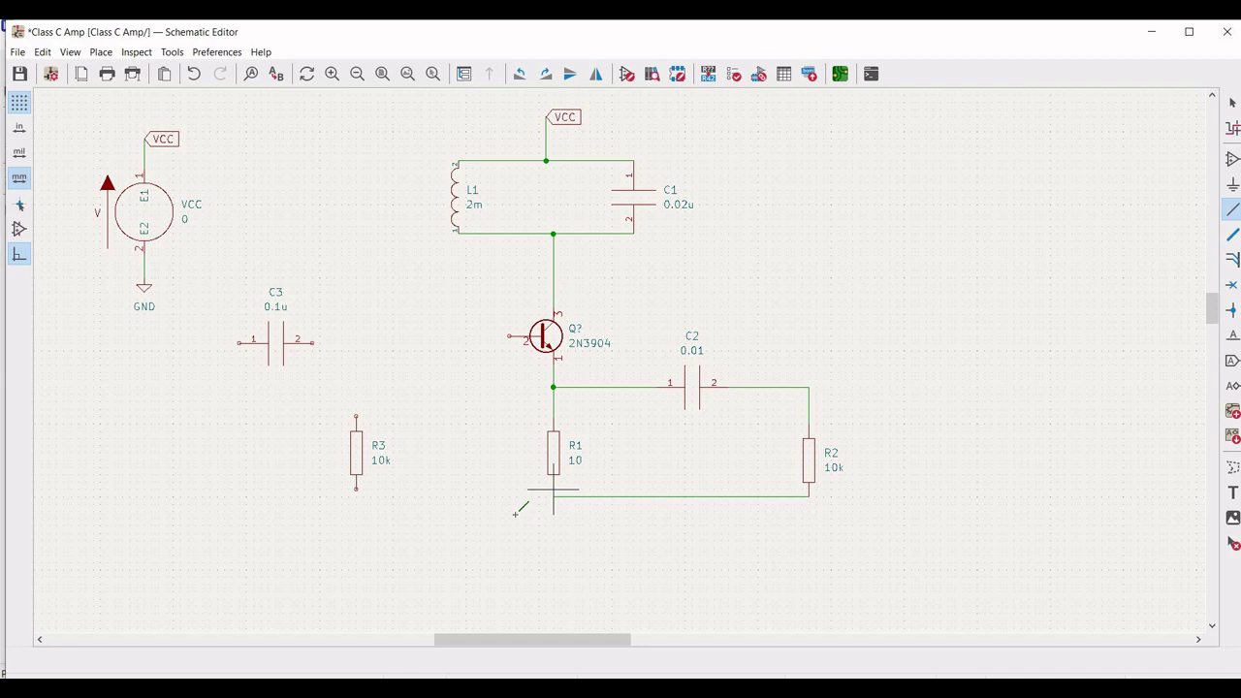
{"action": "left_click", "coordinate": [356, 488]}
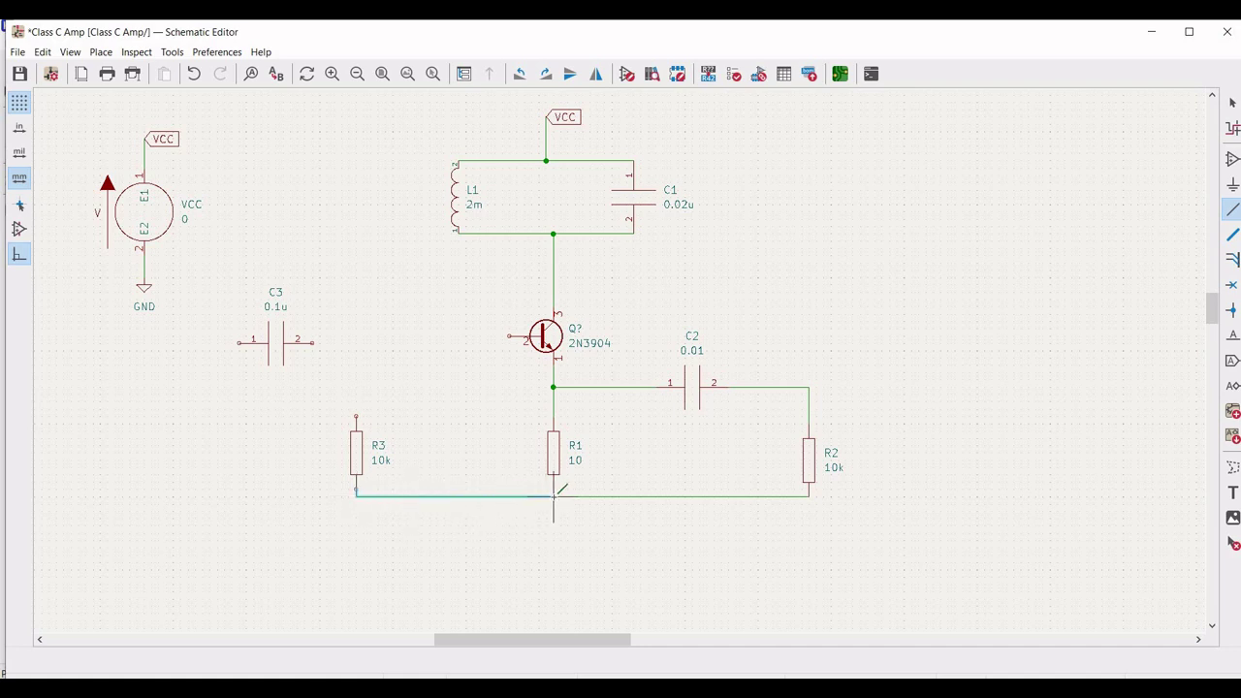
{"action": "left_click", "coordinate": [553, 497]}
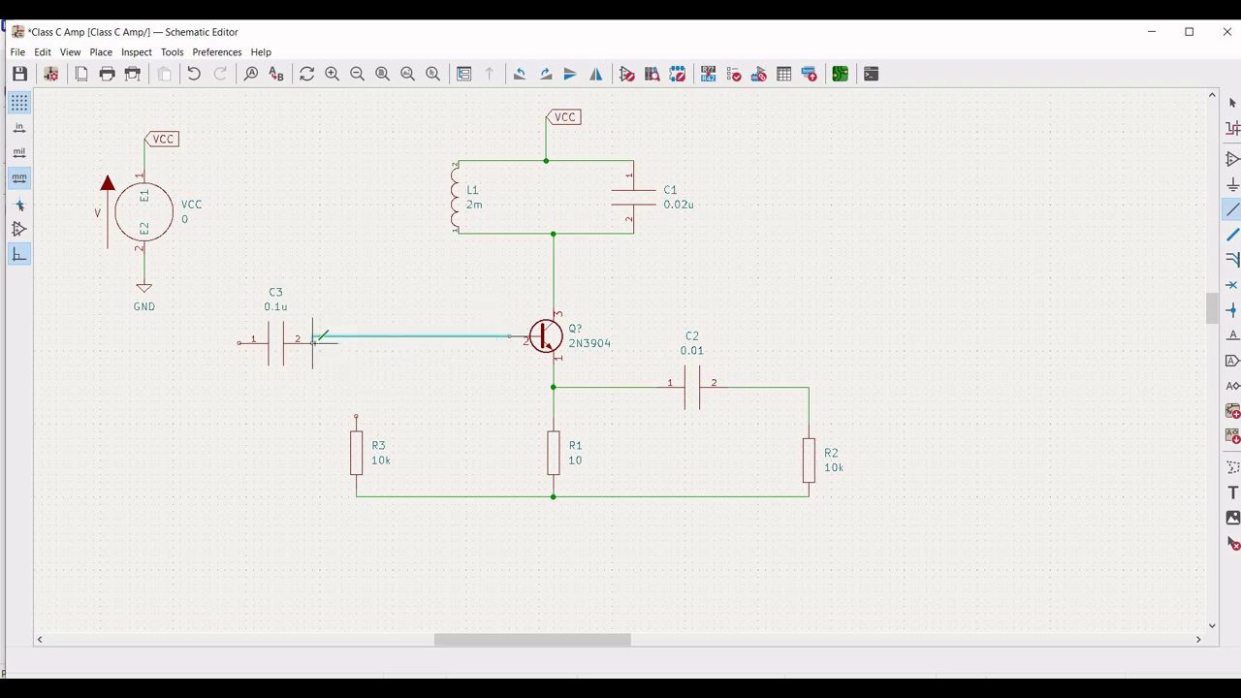
Wire the transistor's base to pin 2 of C3 and connect the upper end of R3 to that wire.
{"action": "left_click", "coordinate": [313, 338]}
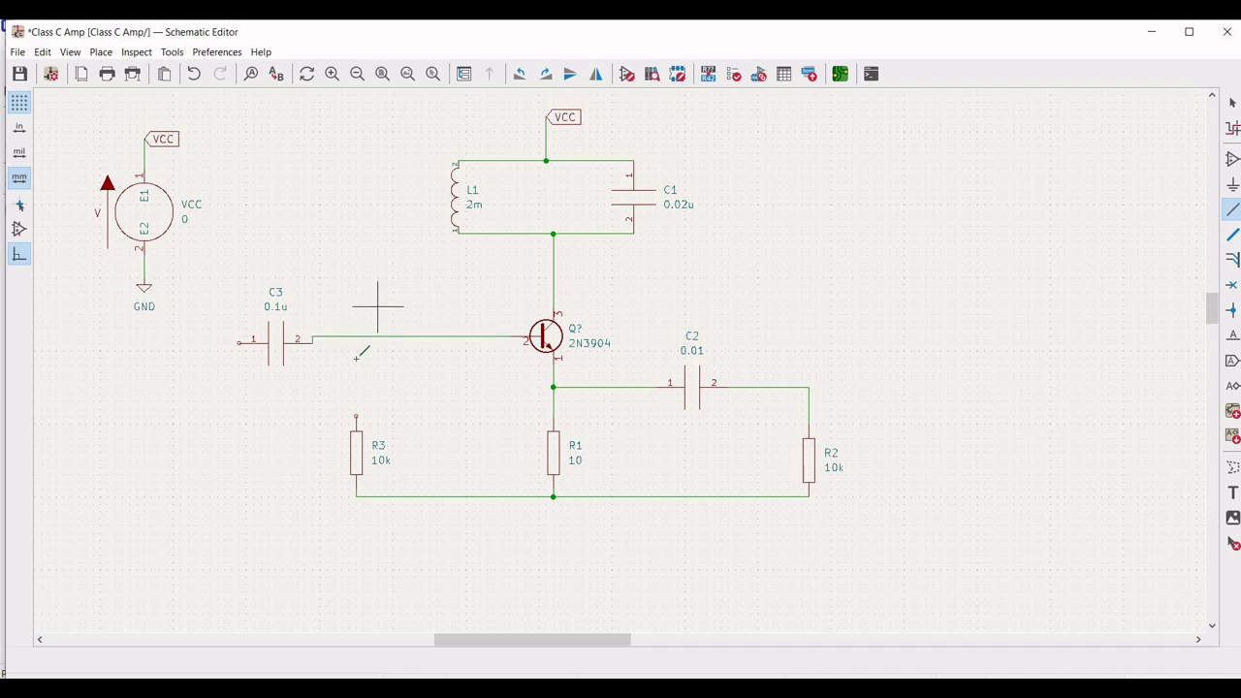
{"action": "left_click", "coordinate": [355, 416]}
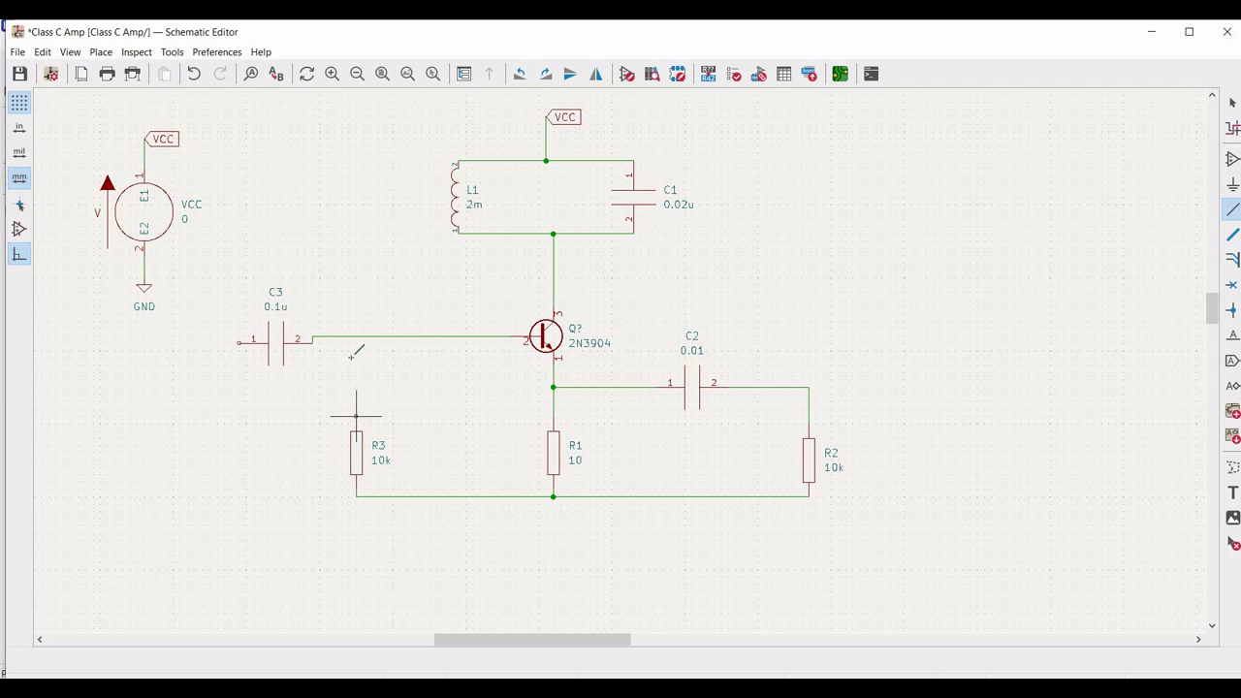
{"action": "left_click", "coordinate": [356, 337]}
{"action": "key", "text": "Escape"}
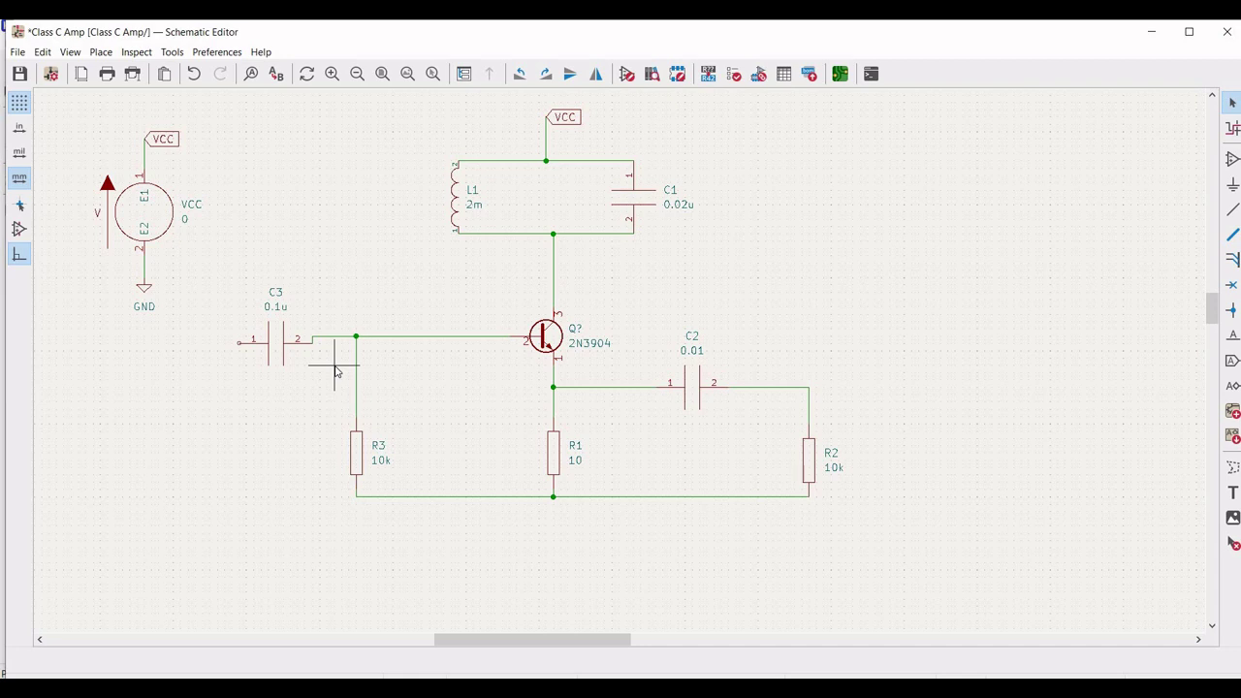
Place a pspice VSOURCE symbol below C3, to the left of R3.
{"action": "left_click", "coordinate": [1230, 160]}
{"action": "left_click", "coordinate": [543, 267]}
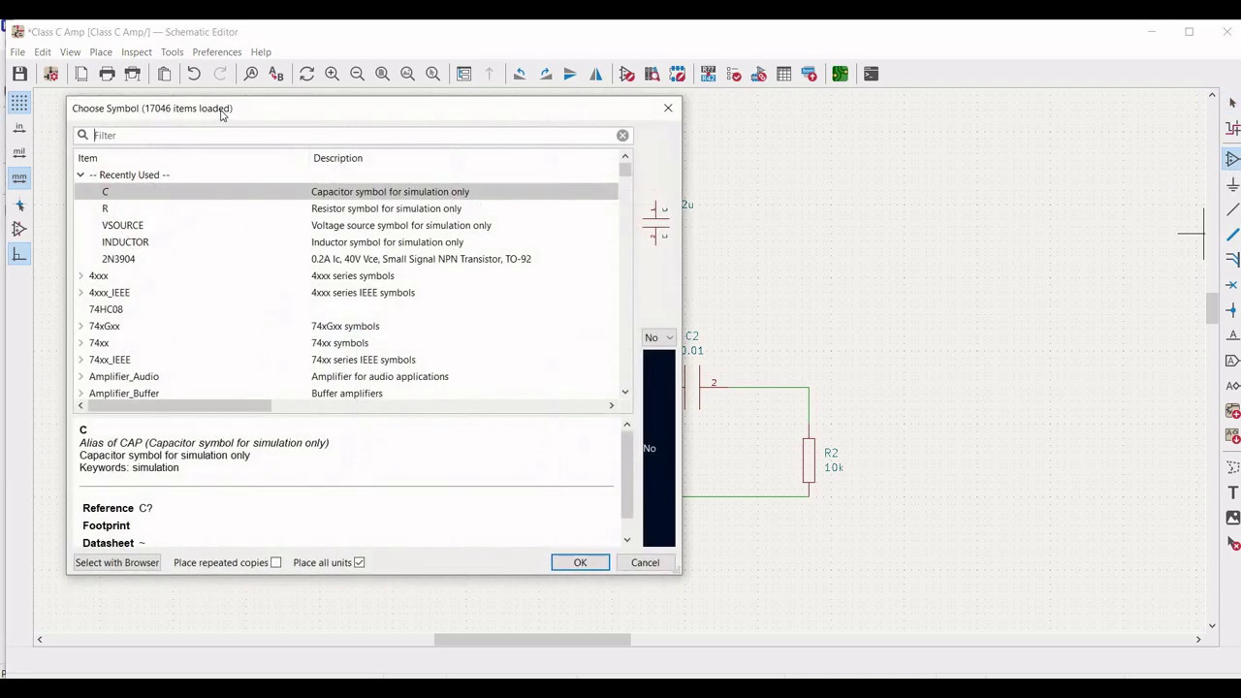
{"action": "left_click", "coordinate": [133, 225]}
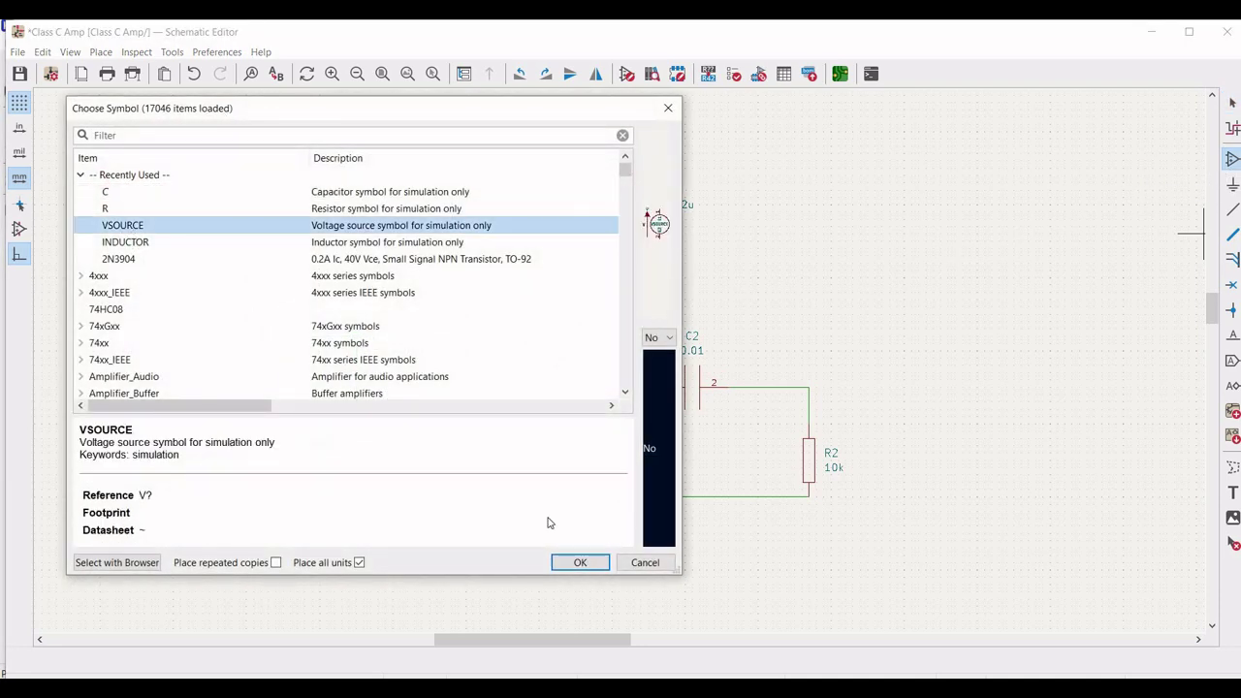
{"action": "left_click", "coordinate": [580, 562]}
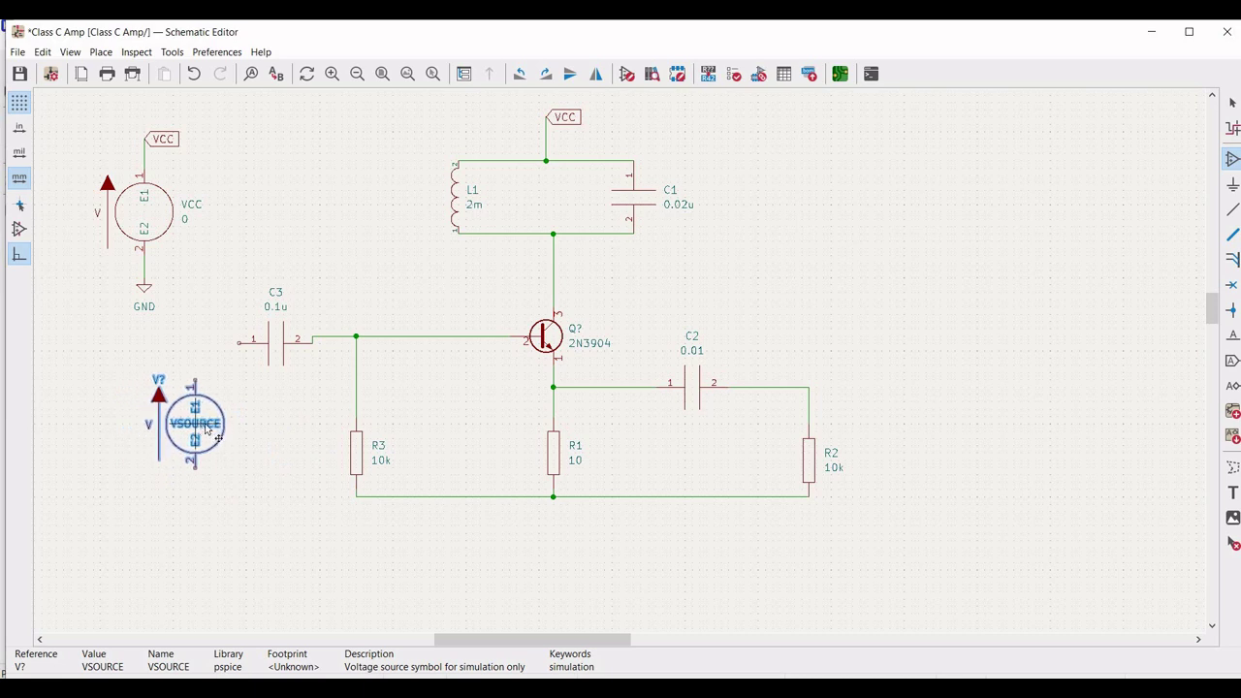
{"action": "left_click", "coordinate": [206, 431]}
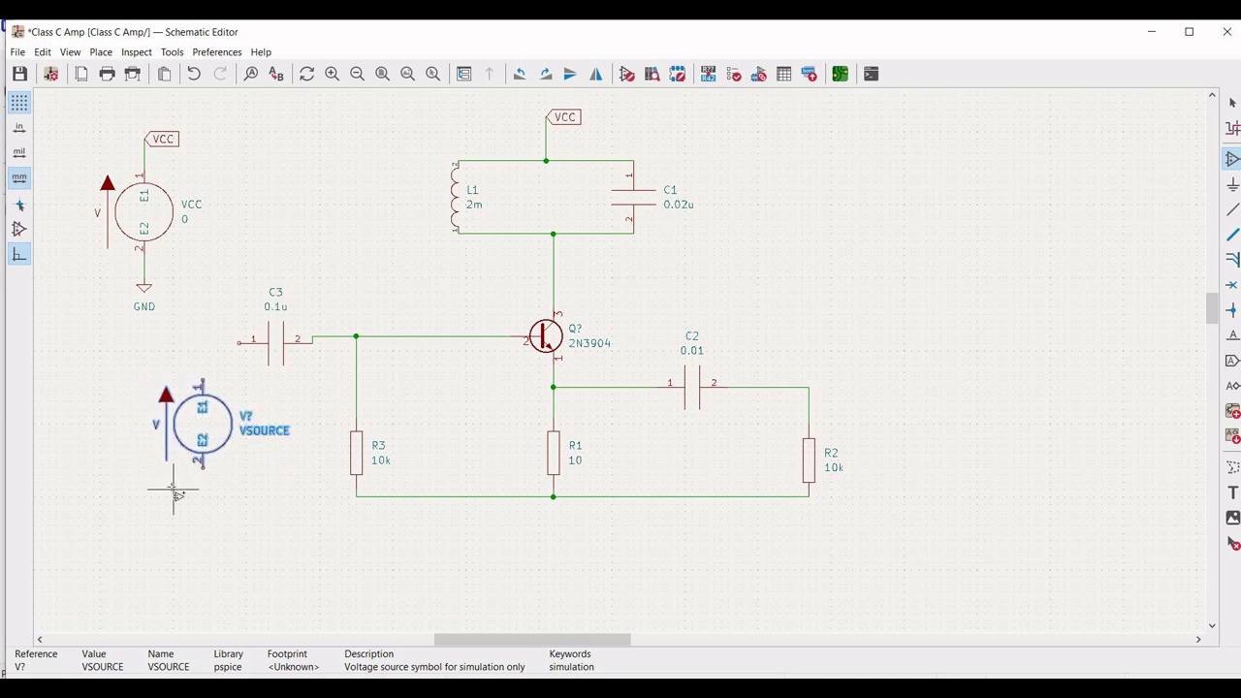
{"action": "key", "text": "Escape"}
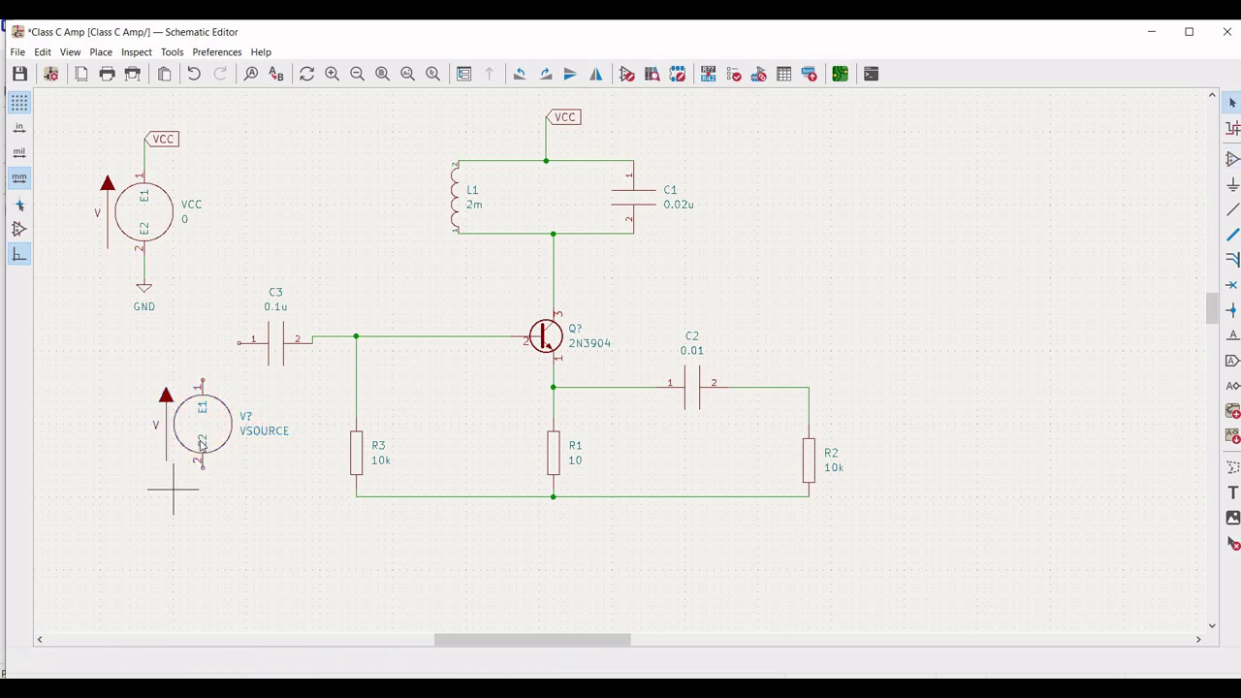
Set the new voltage source's reference to Vin and its value to 0.
{"action": "right_click", "coordinate": [205, 434]}
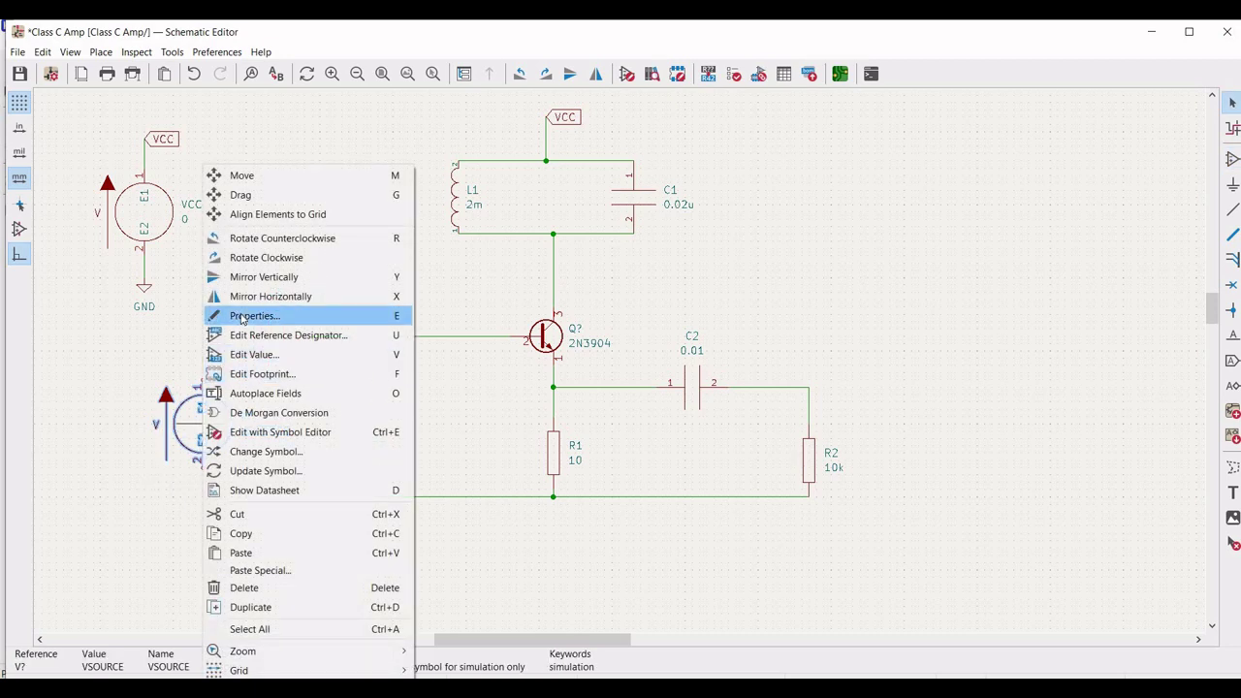
{"action": "left_click", "coordinate": [242, 316]}
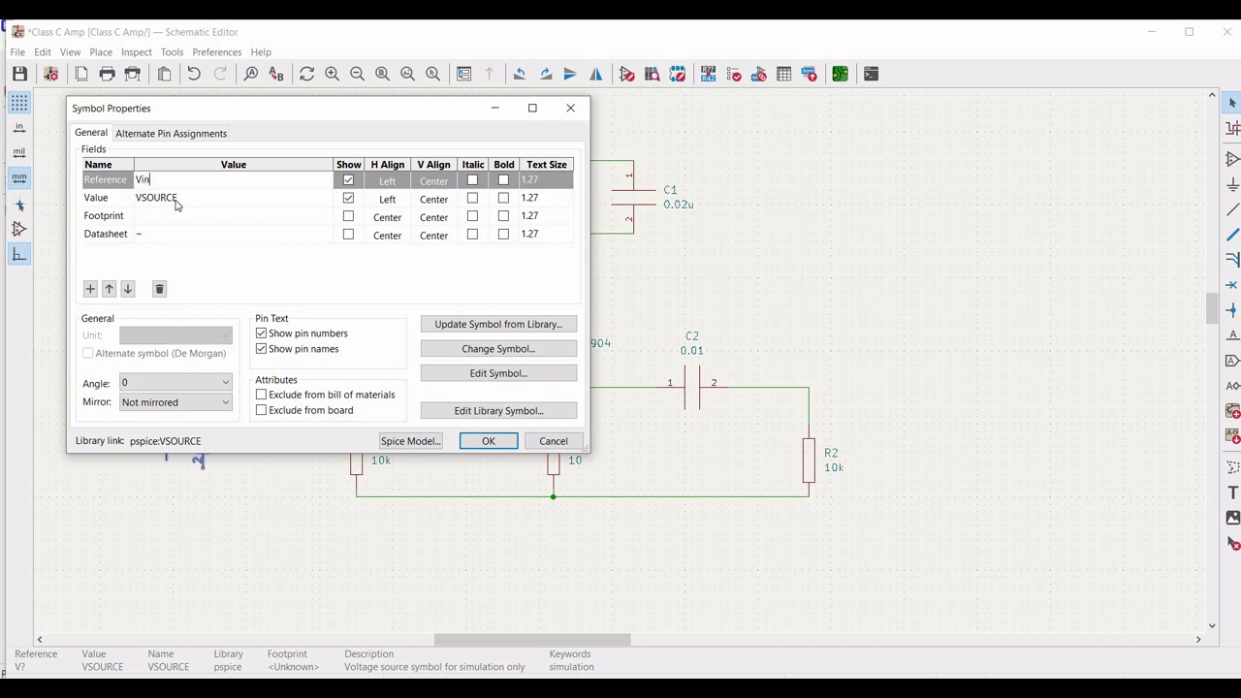
{"action": "left_click", "coordinate": [175, 199]}
{"action": "type", "text": "0"}
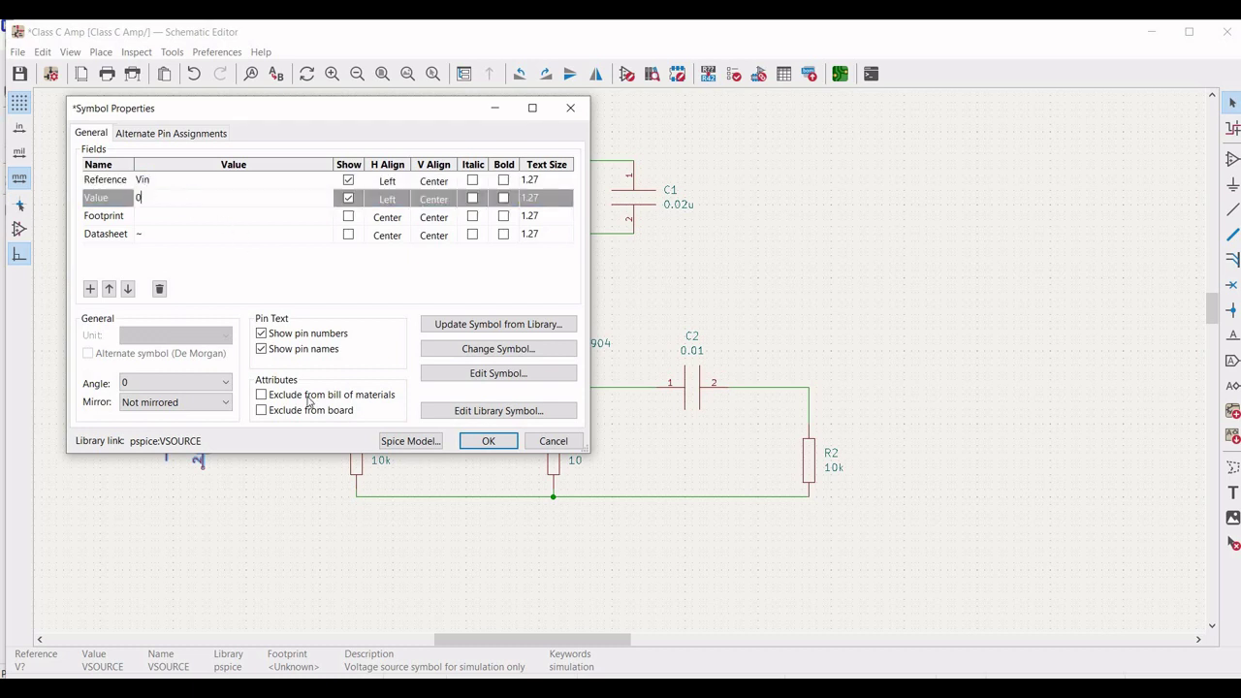
Give Vin a sinusoidal Spice voltage source model with DC offset 0, amplitude 1.25 and frequency 15k.
{"action": "left_click", "coordinate": [407, 441]}
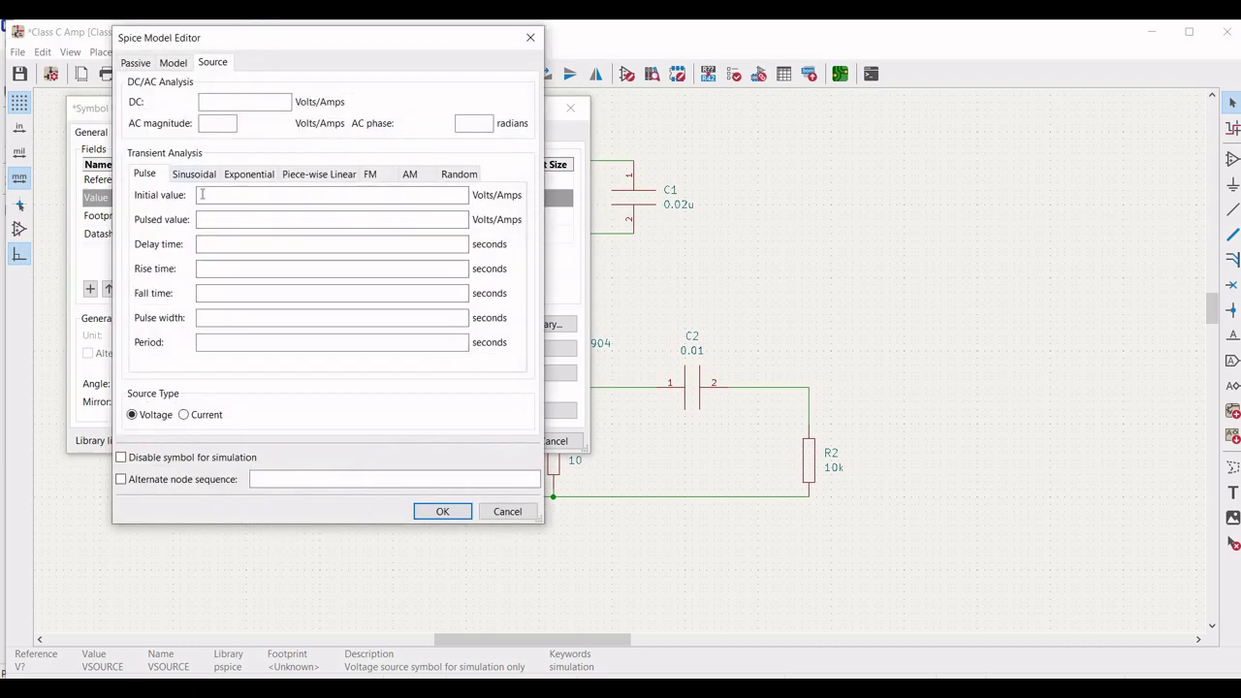
{"action": "left_click", "coordinate": [207, 194]}
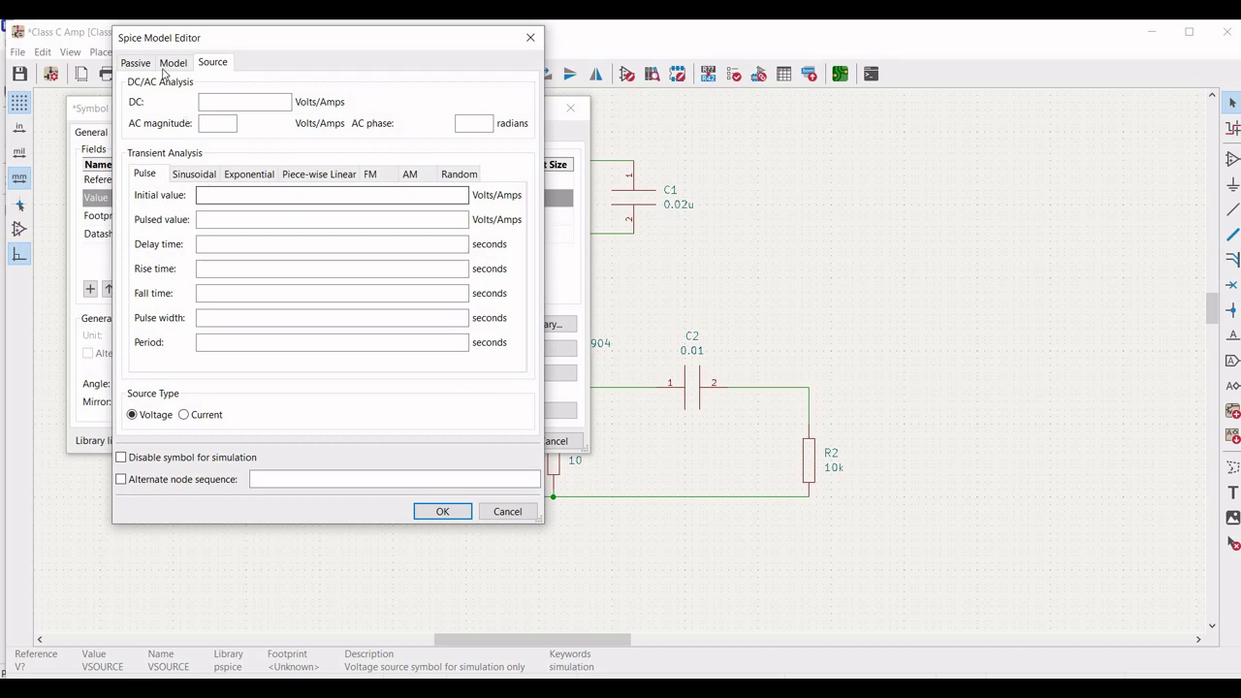
{"action": "left_click", "coordinate": [200, 175]}
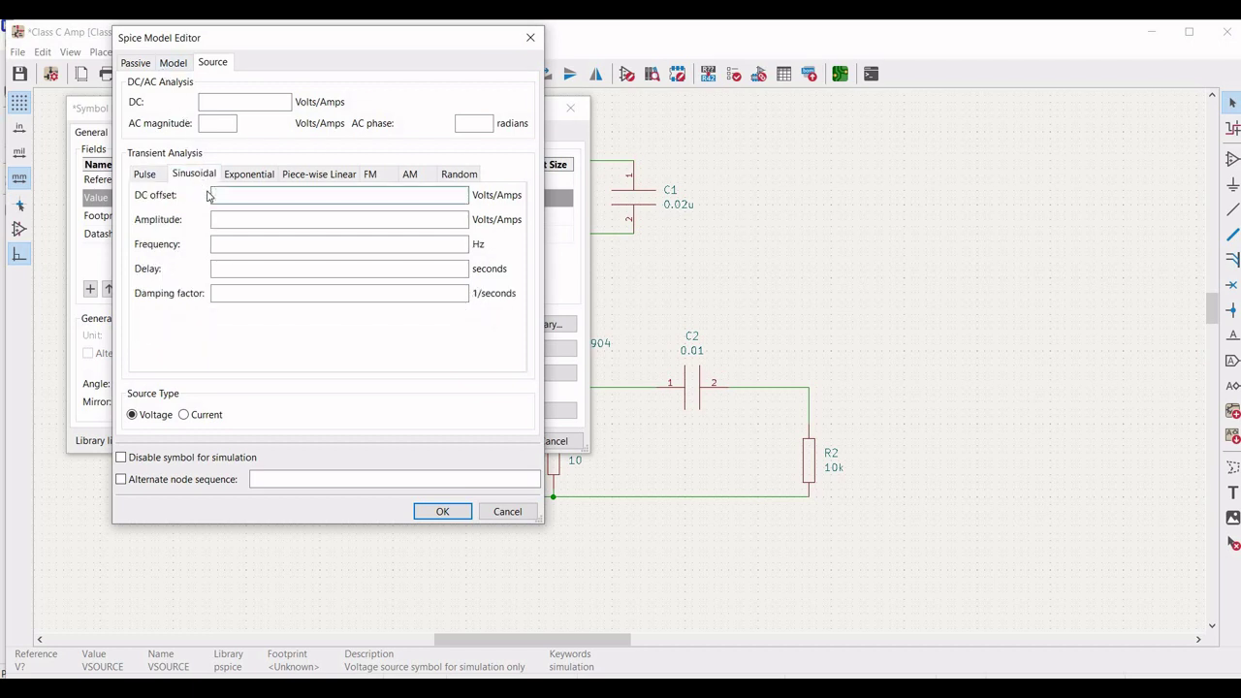
{"action": "left_click", "coordinate": [222, 222]}
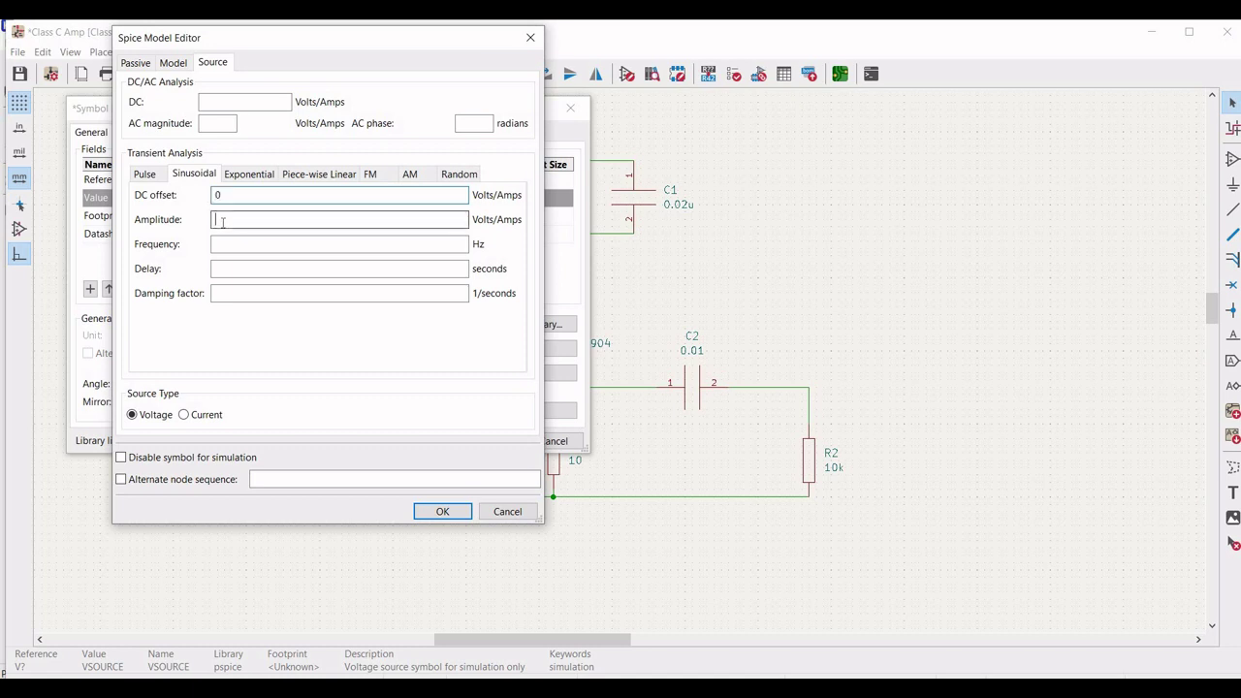
{"action": "type", "text": "1."}
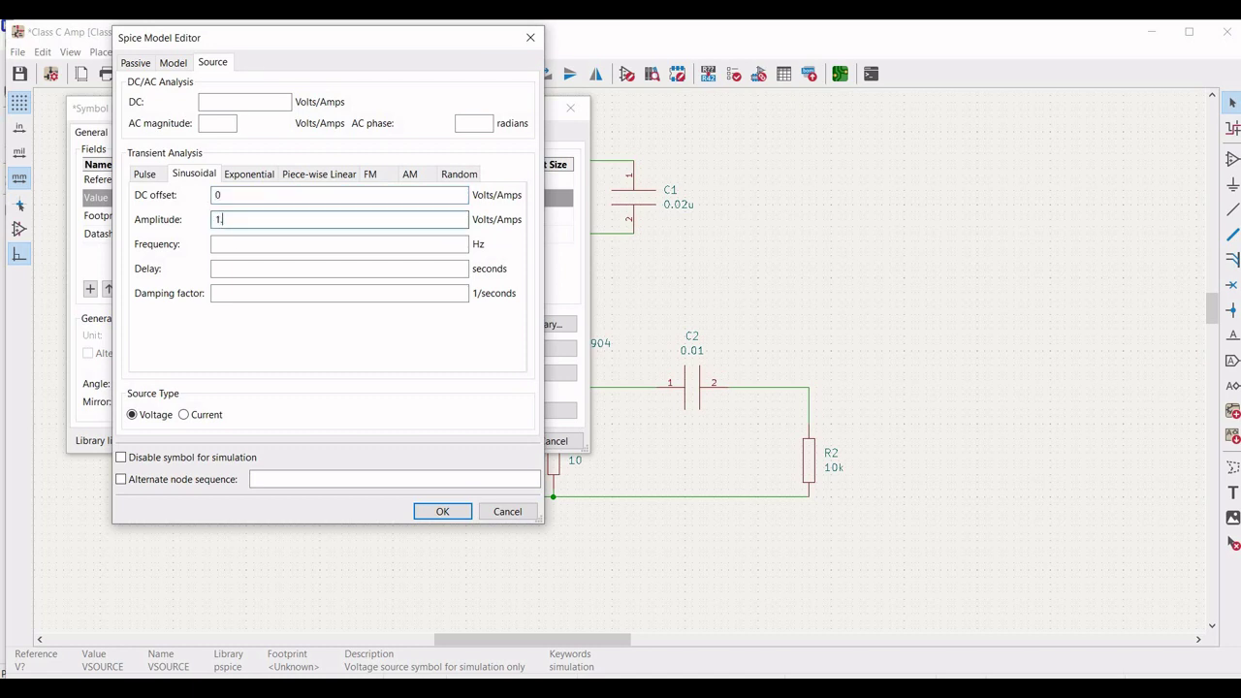
{"action": "type", "text": "25"}
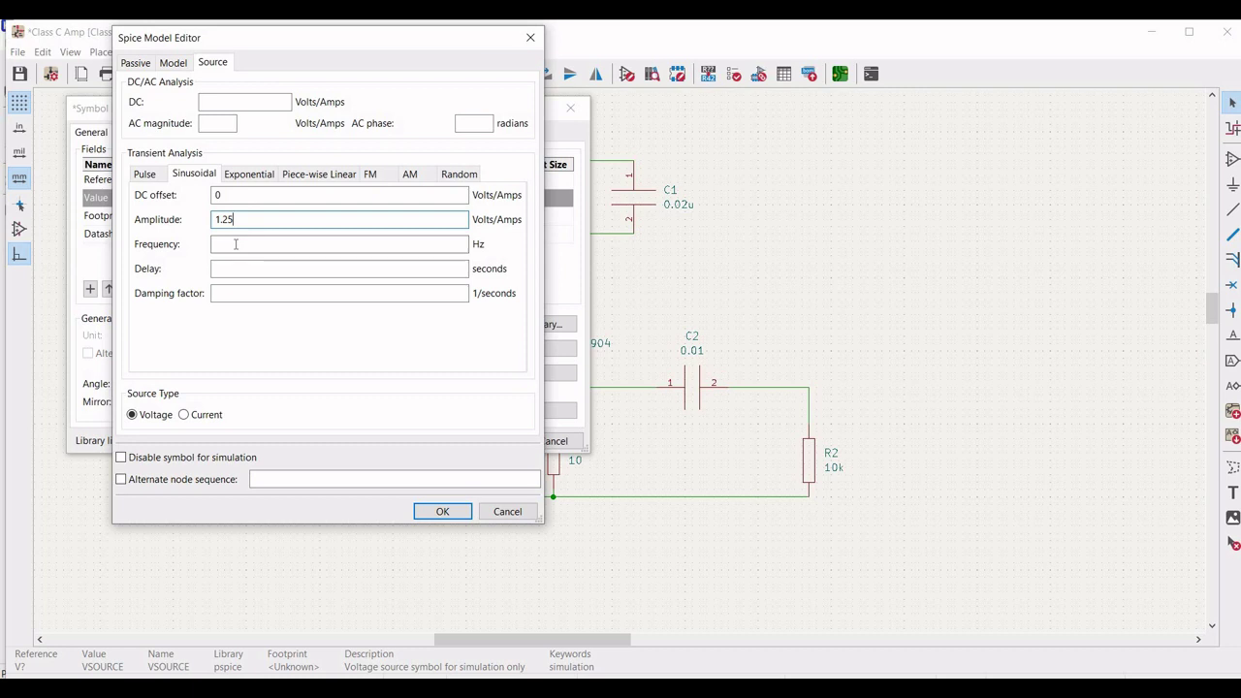
{"action": "left_click", "coordinate": [236, 244]}
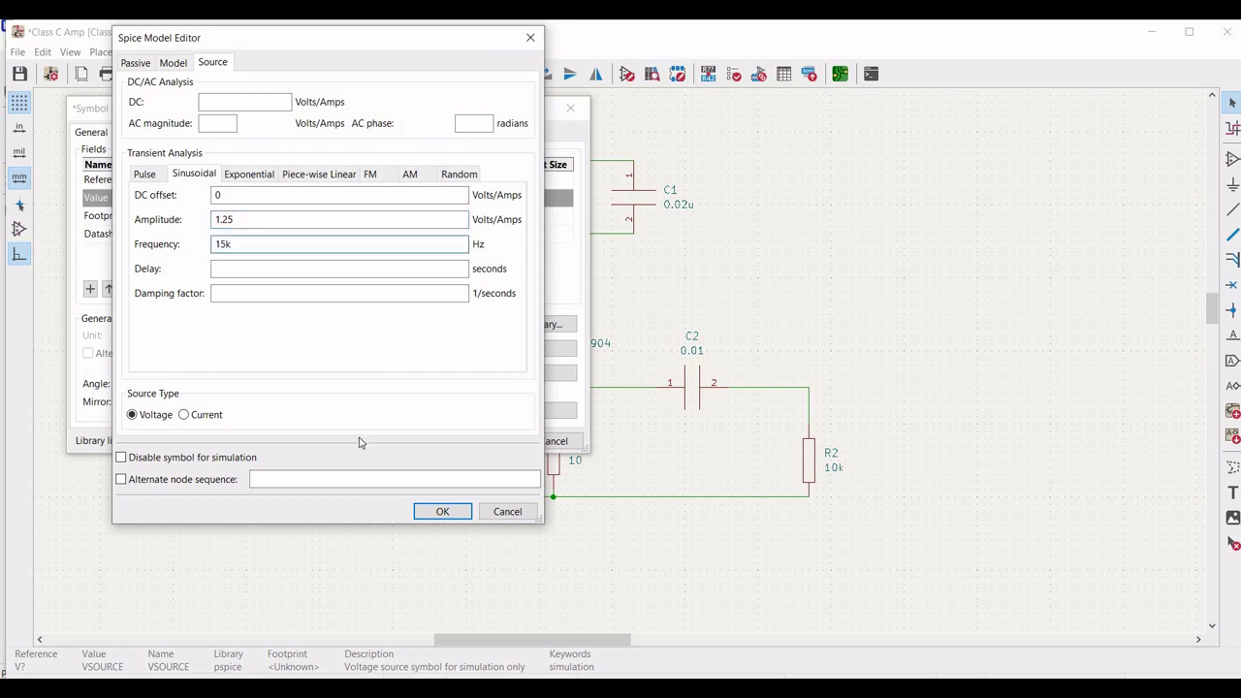
{"action": "left_click", "coordinate": [444, 514]}
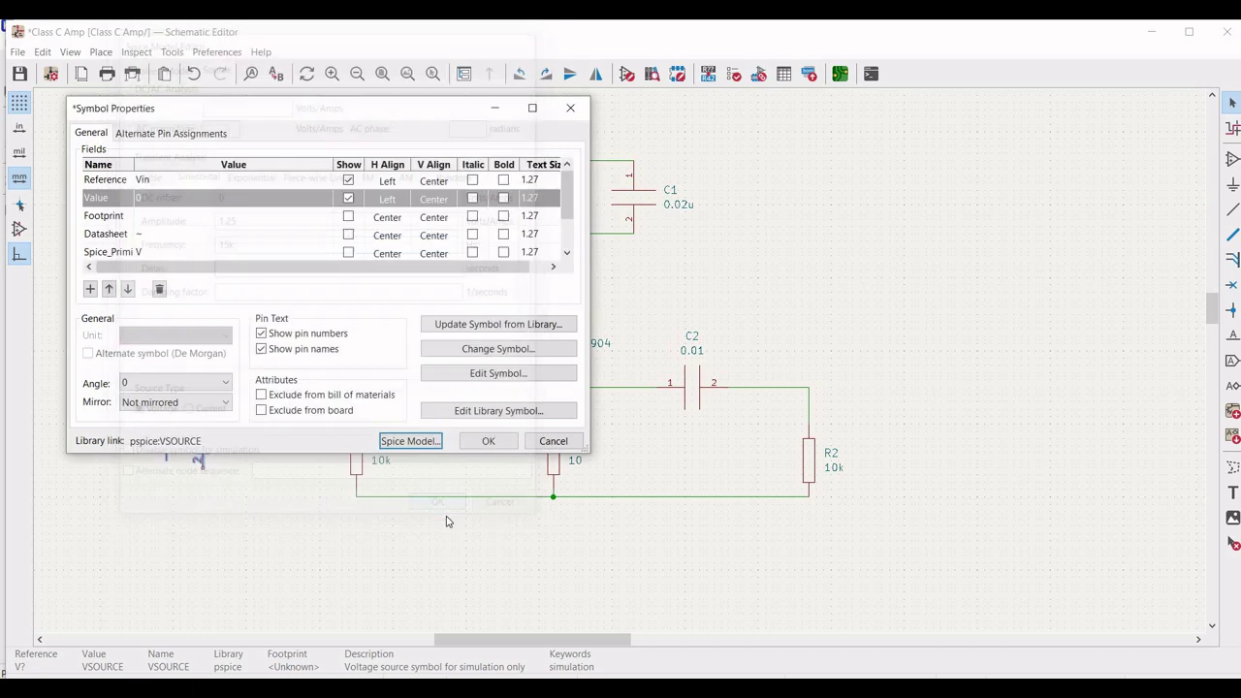
{"action": "left_click", "coordinate": [489, 442]}
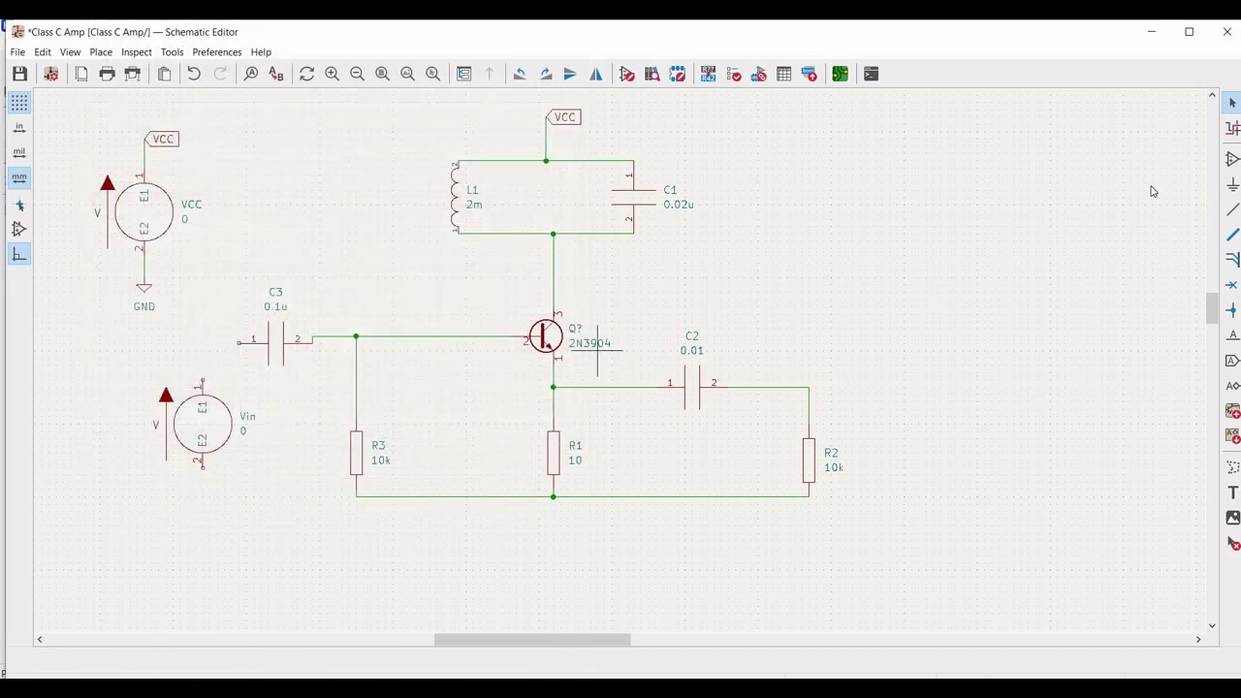
Wire pin 1 of Vin to pin 1 of C3 and pin 2 of Vin to the common wire at R3's lower end.
{"action": "left_click", "coordinate": [1230, 209]}
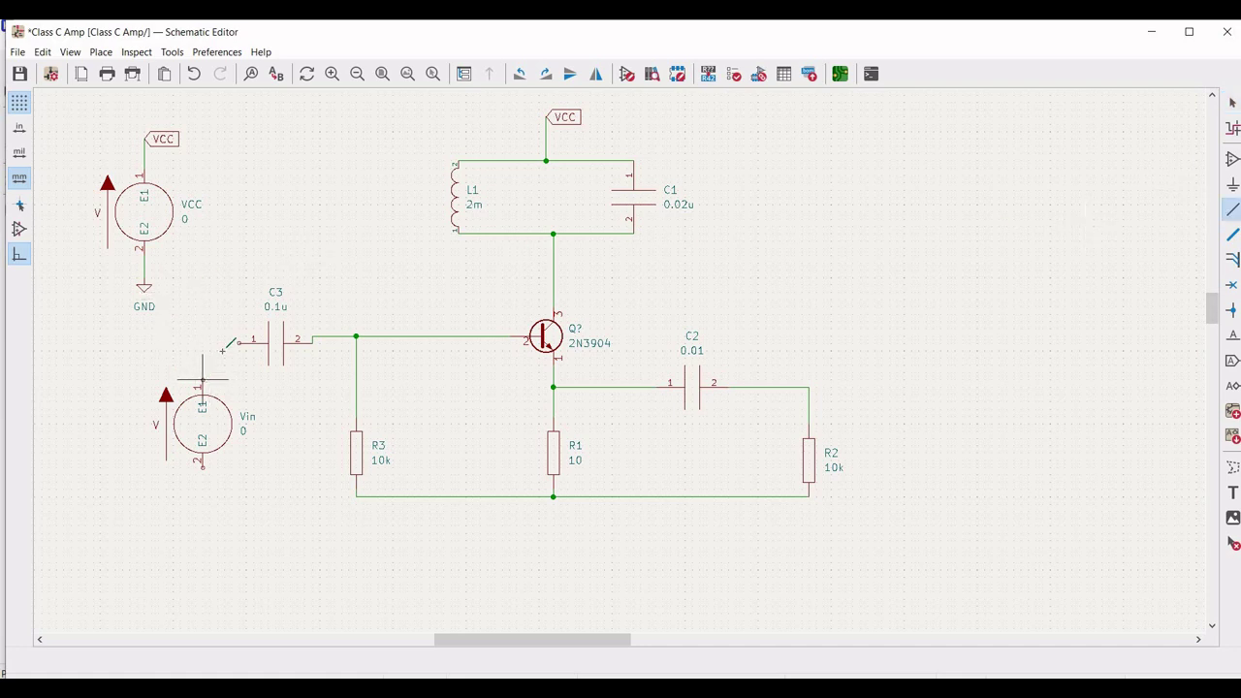
{"action": "left_click", "coordinate": [222, 351]}
{"action": "left_click", "coordinate": [239, 343]}
{"action": "left_click", "coordinate": [202, 467]}
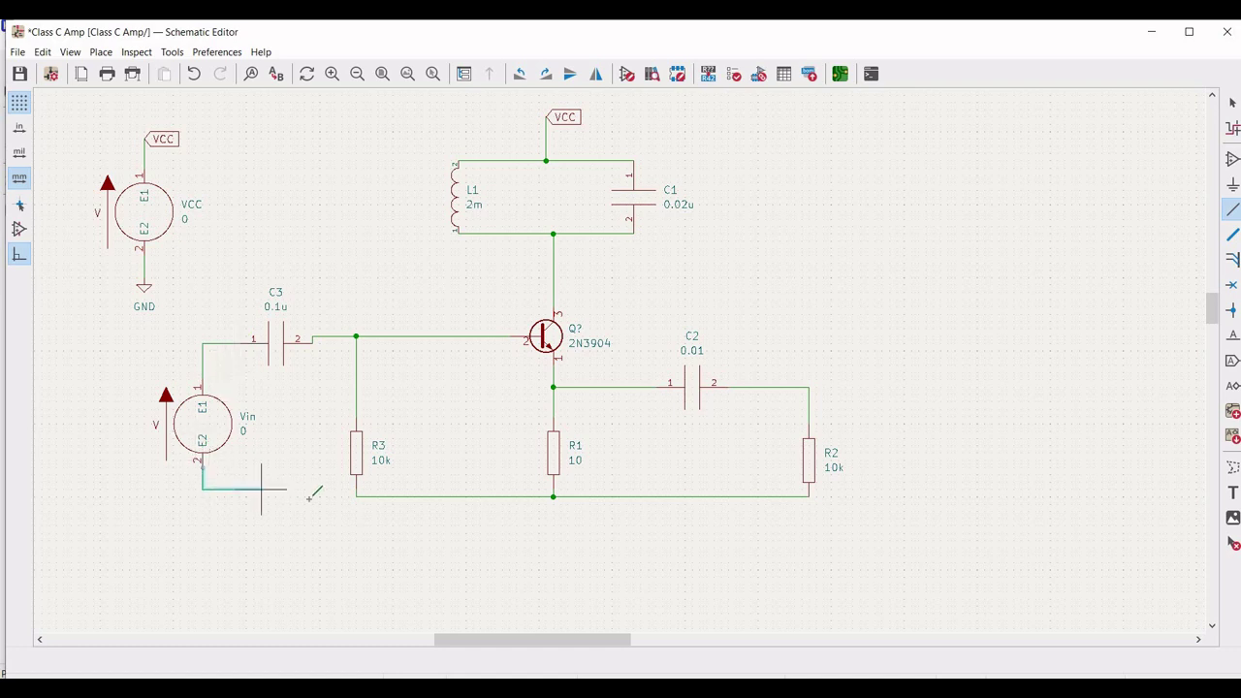
{"action": "left_click", "coordinate": [356, 496]}
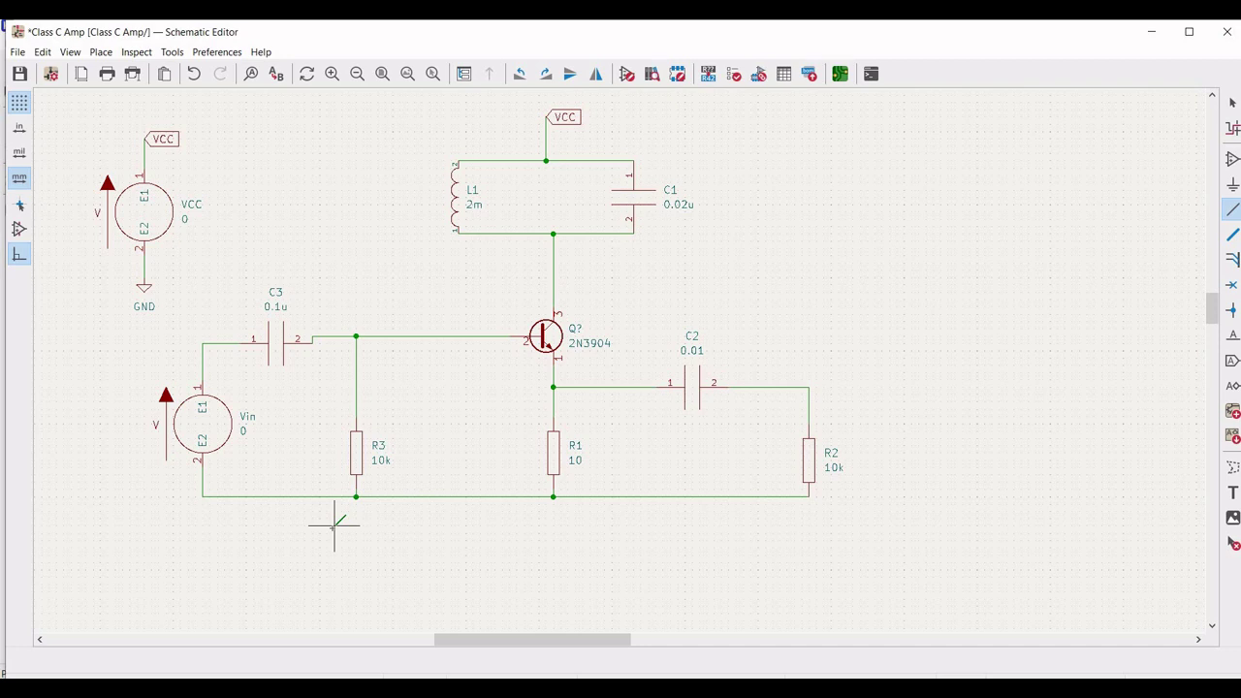
{"action": "key", "text": "Escape"}
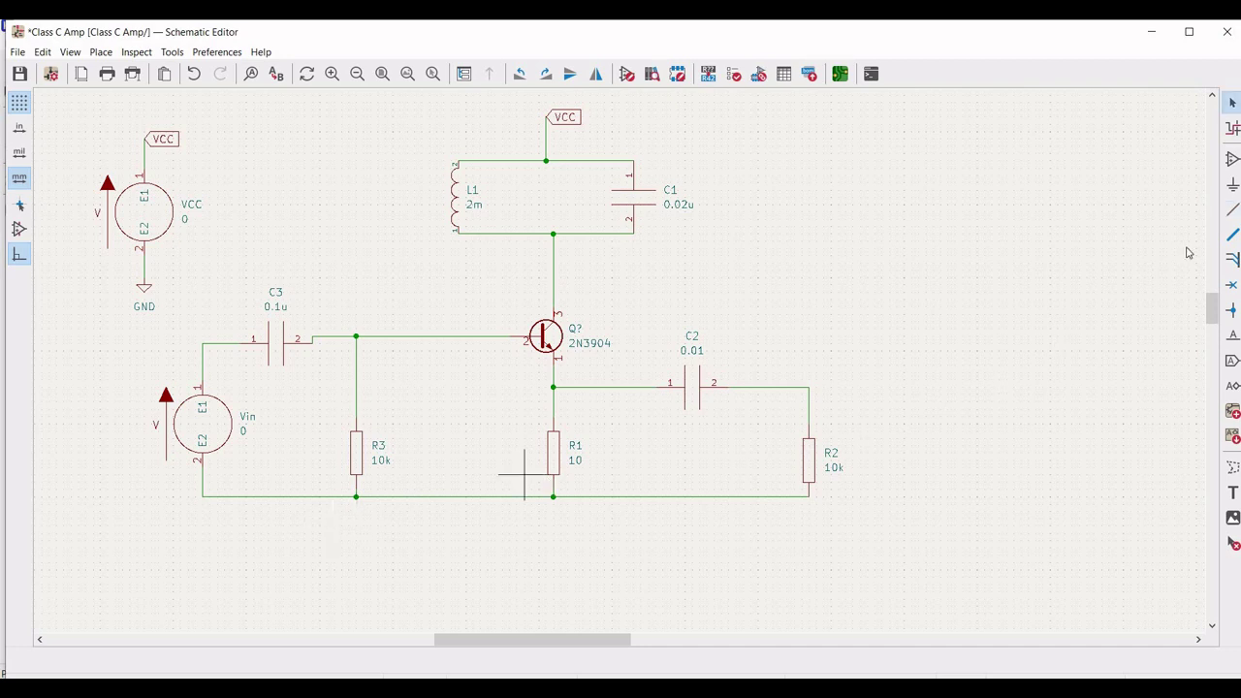
Place a GND power symbol just below the common wire near R1 and wire it to that line.
{"action": "left_click", "coordinate": [1234, 187]}
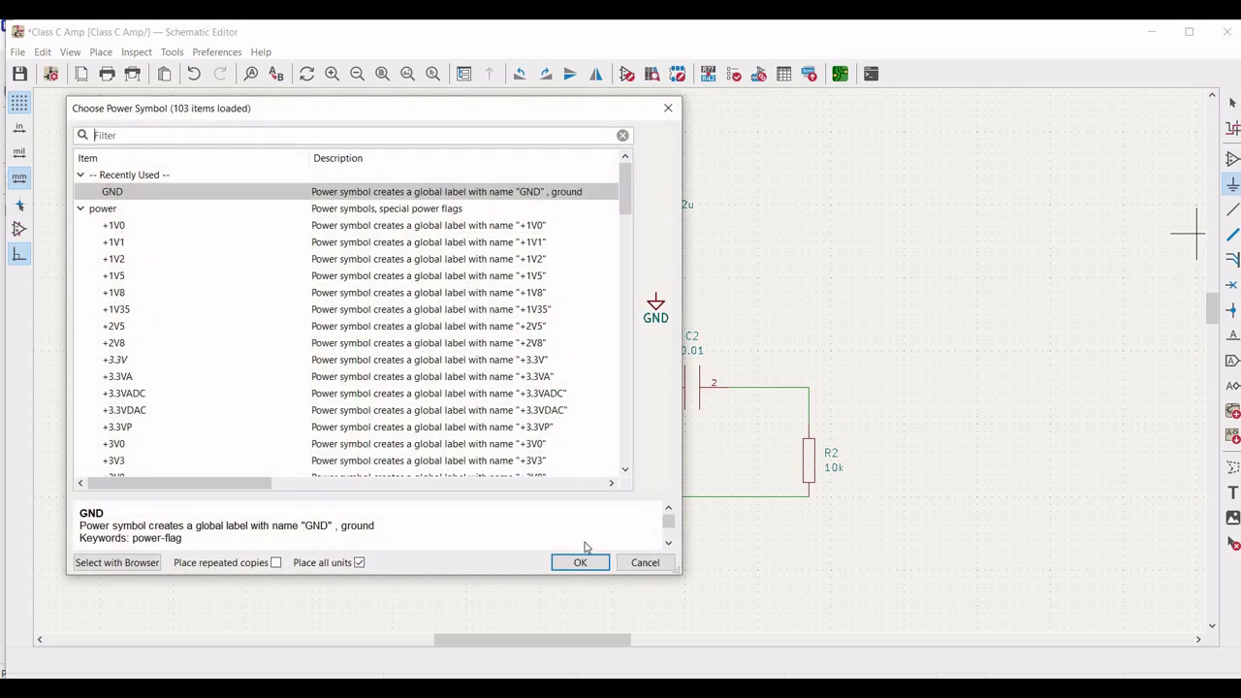
{"action": "left_click", "coordinate": [585, 562]}
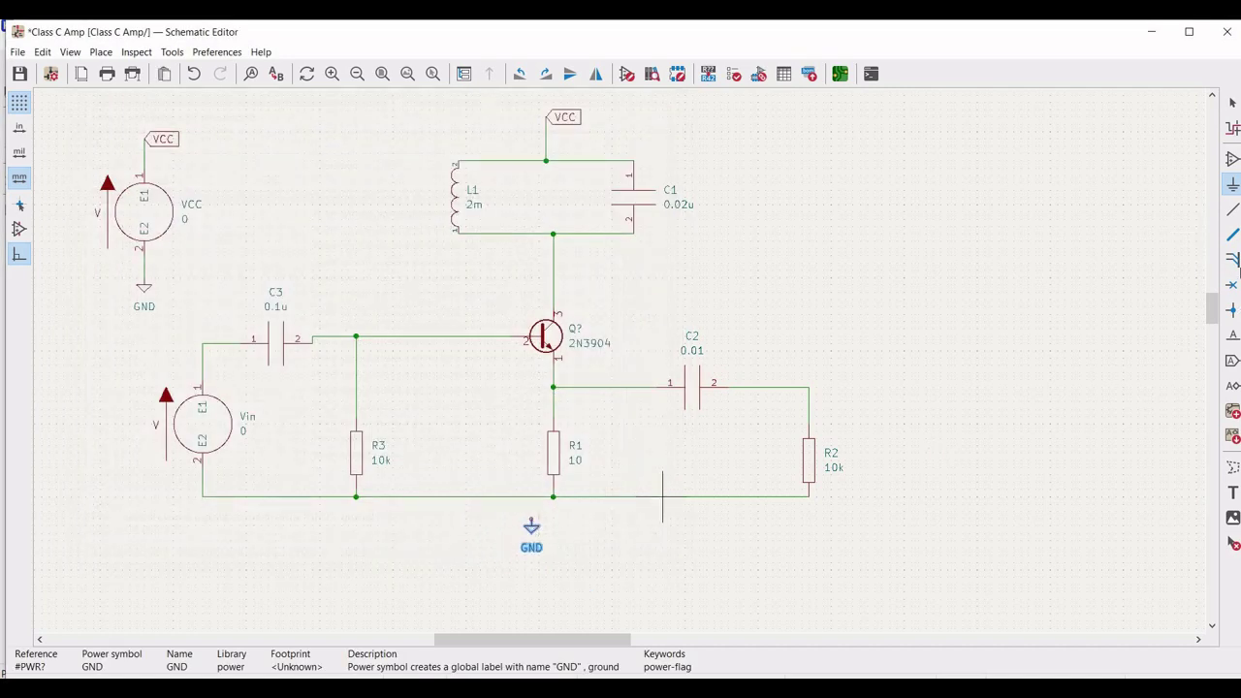
{"action": "left_click", "coordinate": [1232, 209]}
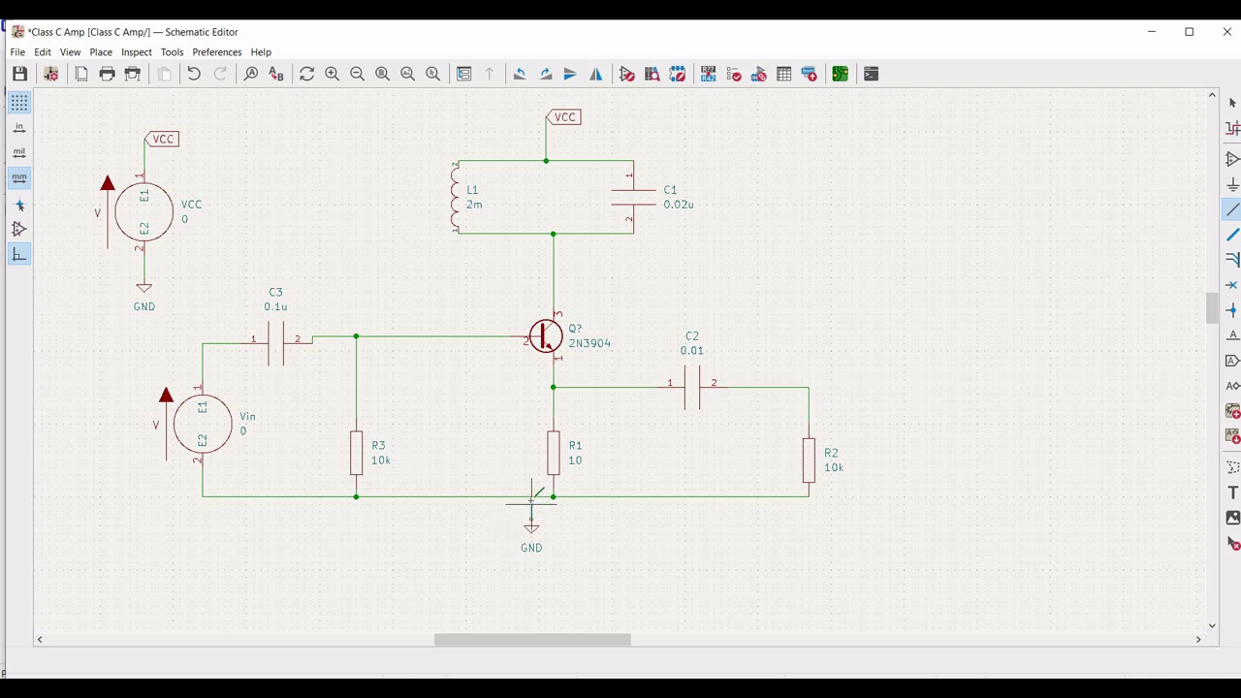
{"action": "left_click", "coordinate": [531, 496]}
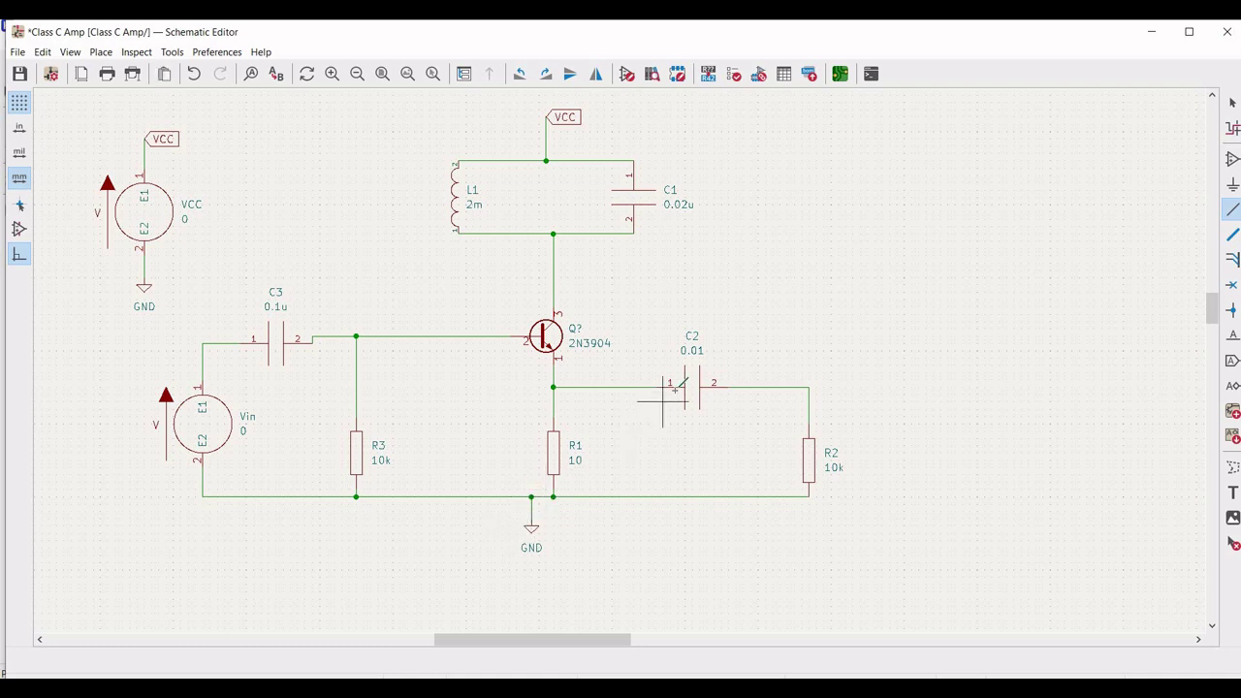
{"action": "key", "text": "Escape"}
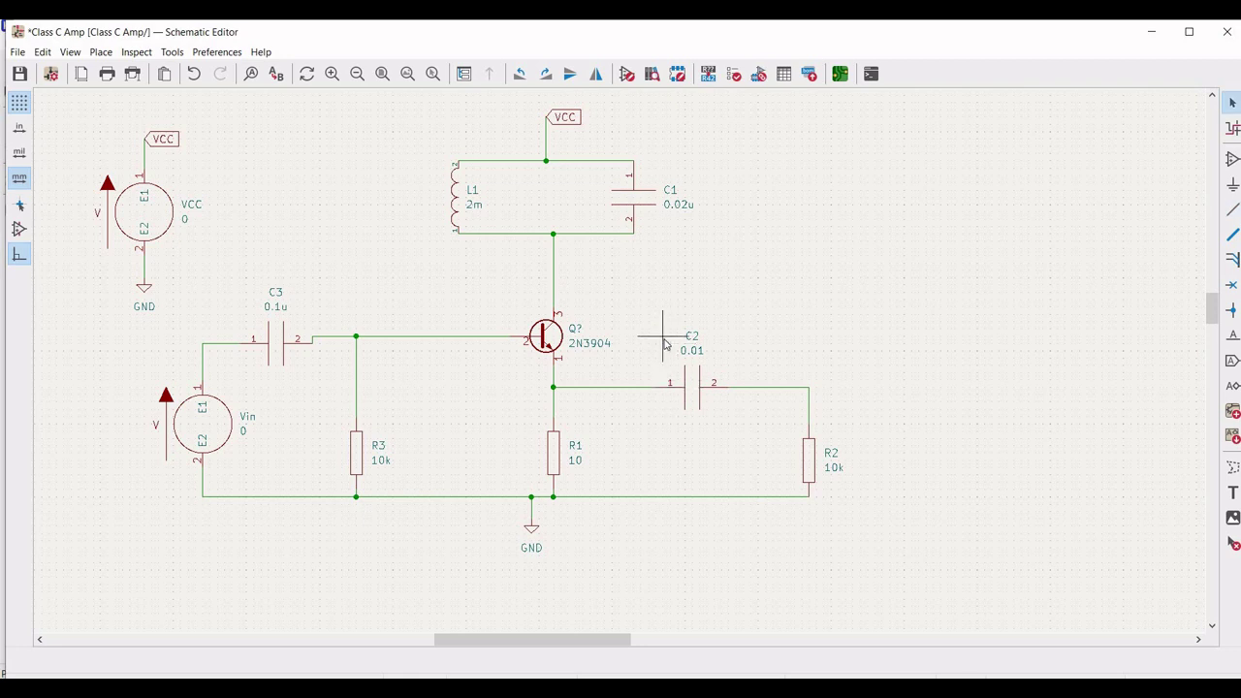
Set the 2N3904 transistor's reference to Q1 in its symbol properties.
{"action": "right_click", "coordinate": [548, 332]}
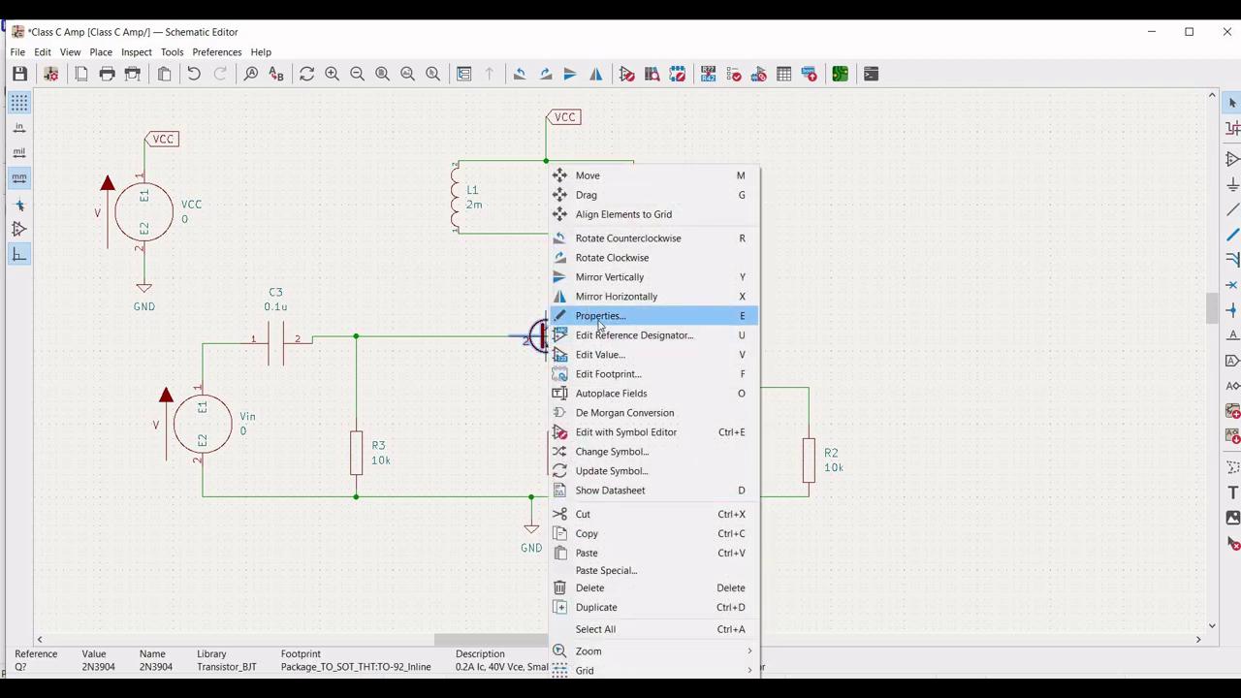
{"action": "left_click", "coordinate": [600, 316]}
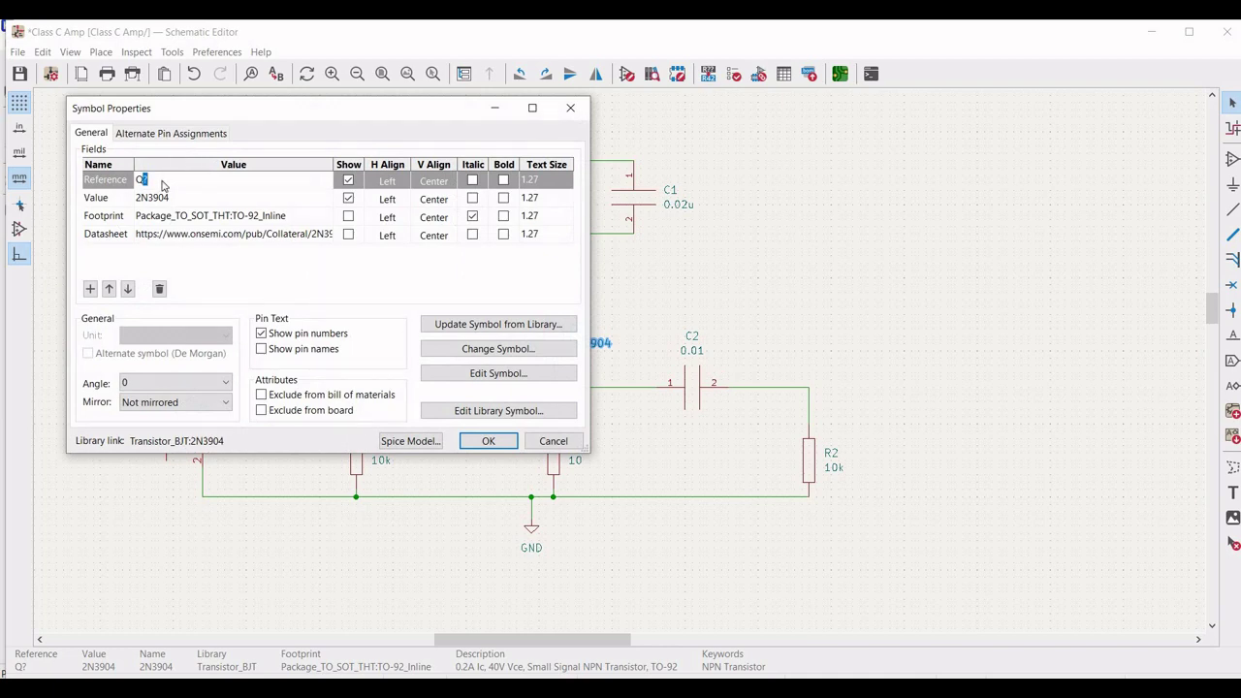
{"action": "type", "text": "Q1"}
Load the BJT1_model library from the KICAD_tutorials Models folder as the Spice model file for Q1.
{"action": "left_click", "coordinate": [396, 442]}
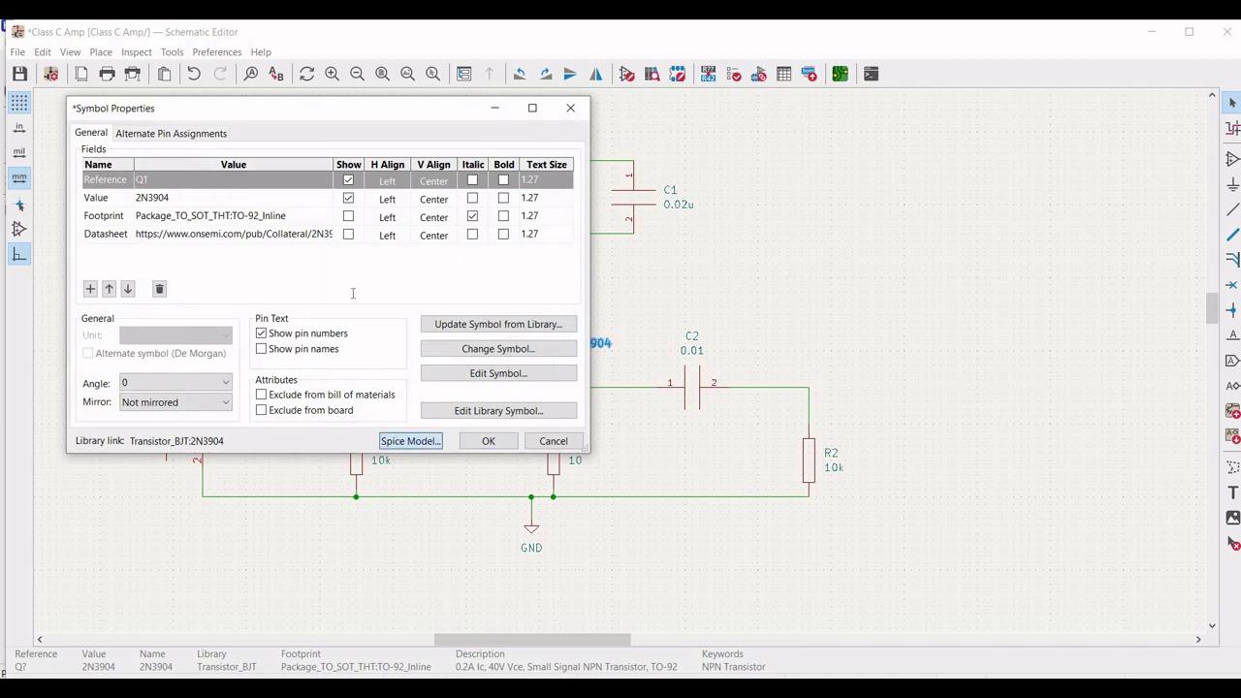
{"action": "left_click", "coordinate": [498, 86]}
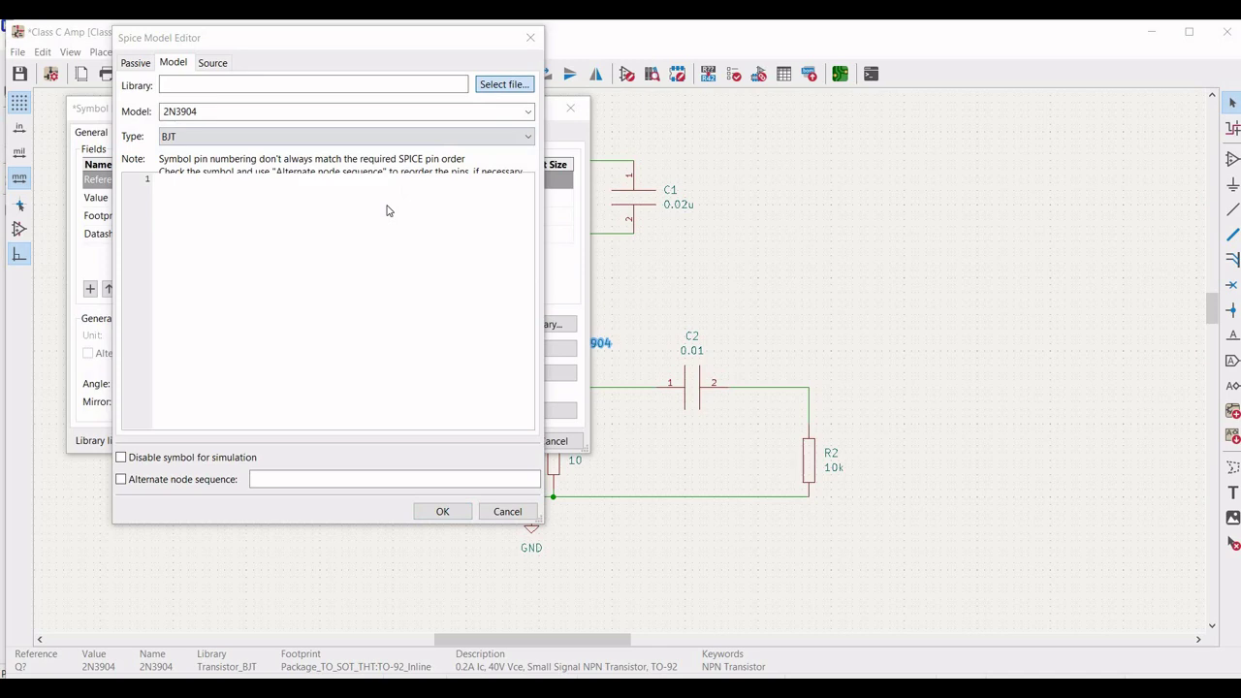
{"action": "left_click", "coordinate": [268, 55]}
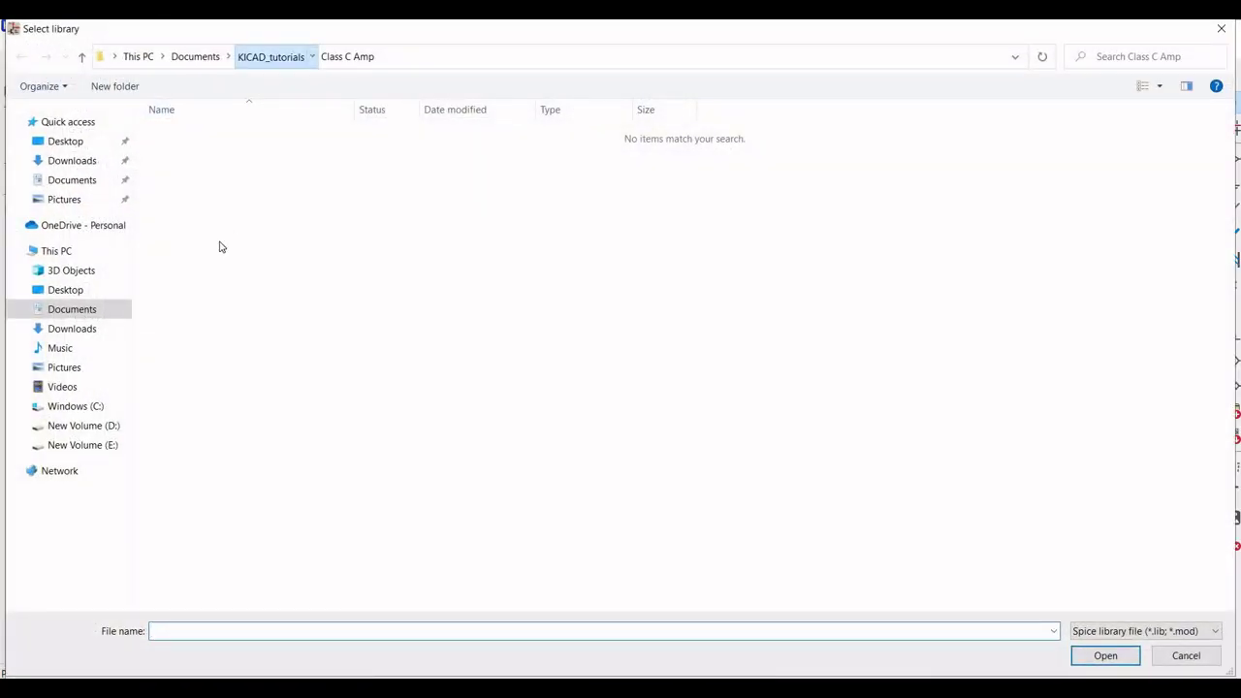
{"action": "scroll", "coordinate": [201, 472], "scroll_direction": "down", "scroll_amount": 4}
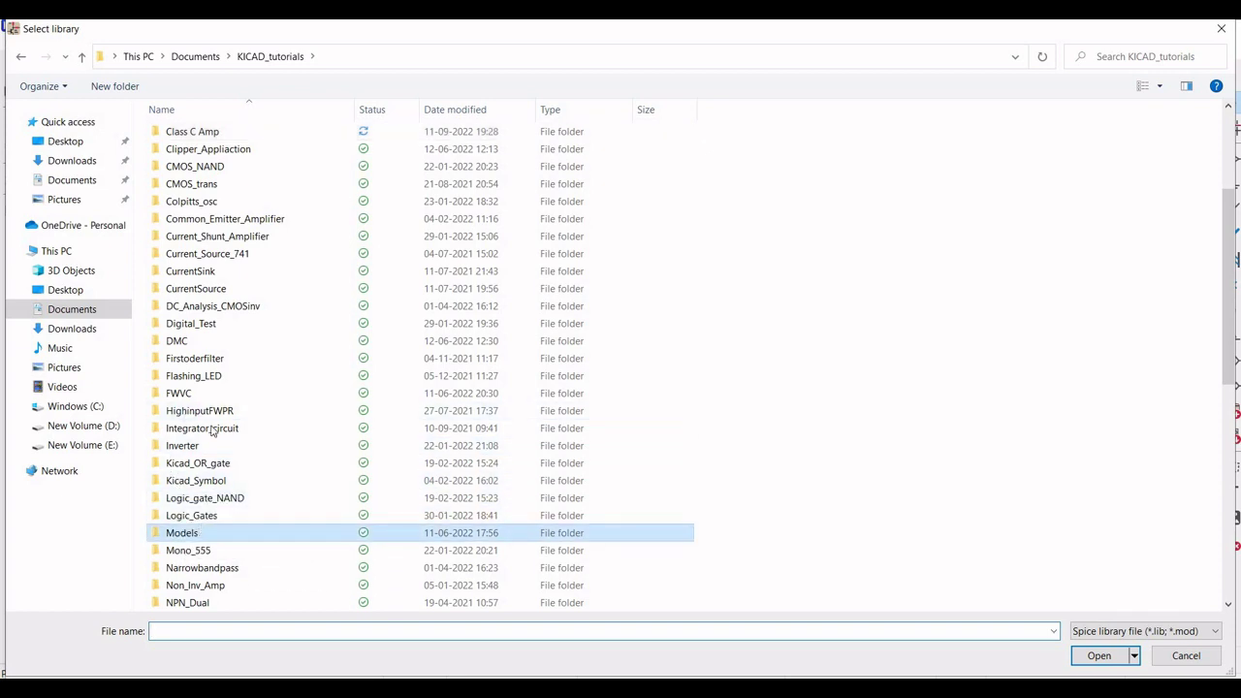
{"action": "double_click", "coordinate": [194, 533]}
{"action": "left_click", "coordinate": [200, 205]}
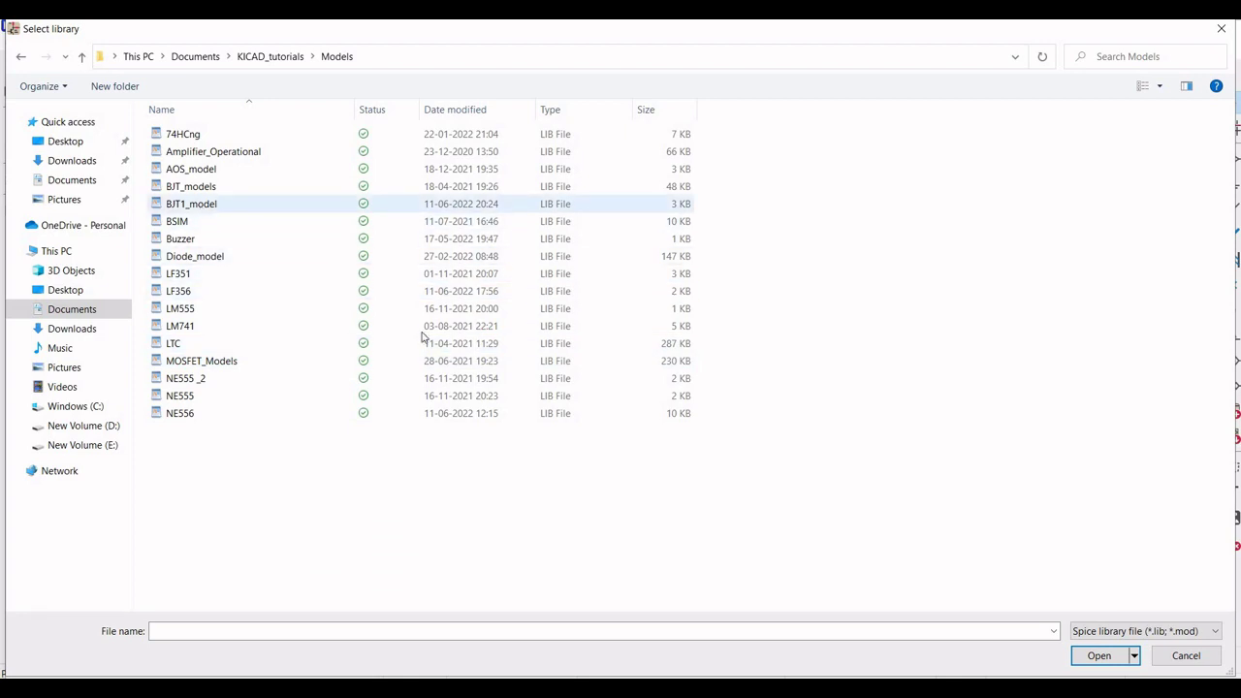
{"action": "left_click", "coordinate": [1100, 657]}
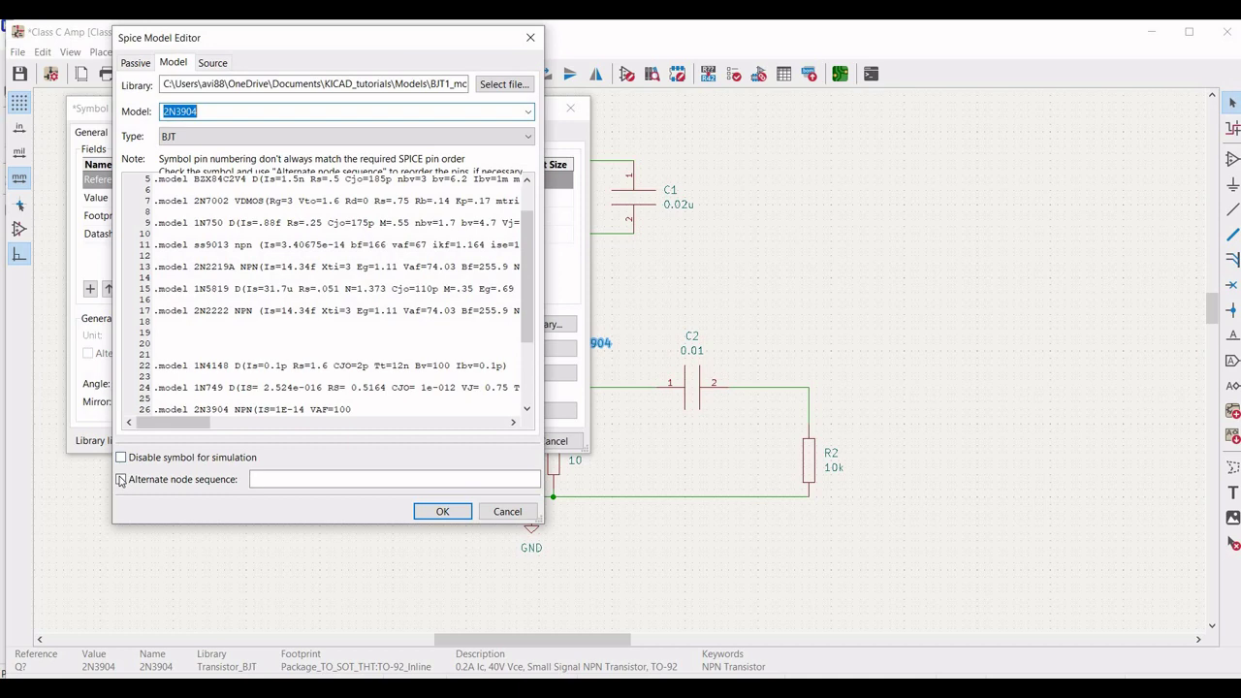
Enable the alternate node sequence 3 2 1 in Q1's Spice model and apply the symbol properties.
{"action": "left_click", "coordinate": [270, 477]}
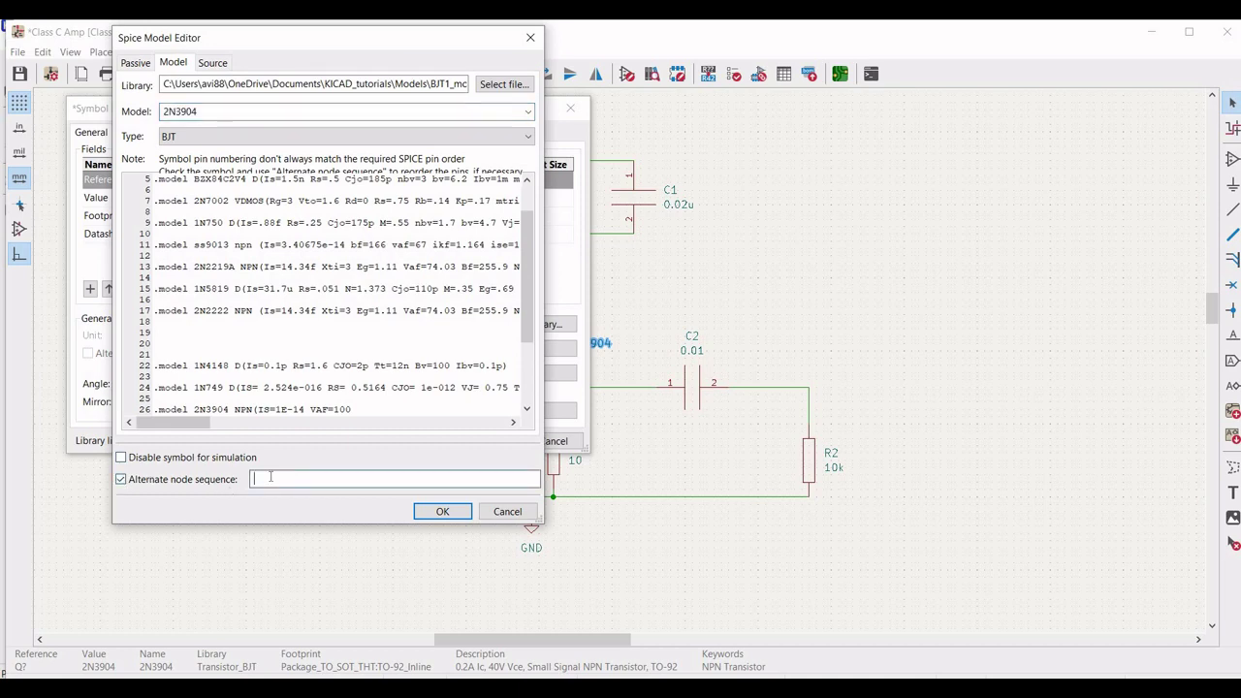
{"action": "type", "text": "3 2 1"}
{"action": "left_click", "coordinate": [422, 512]}
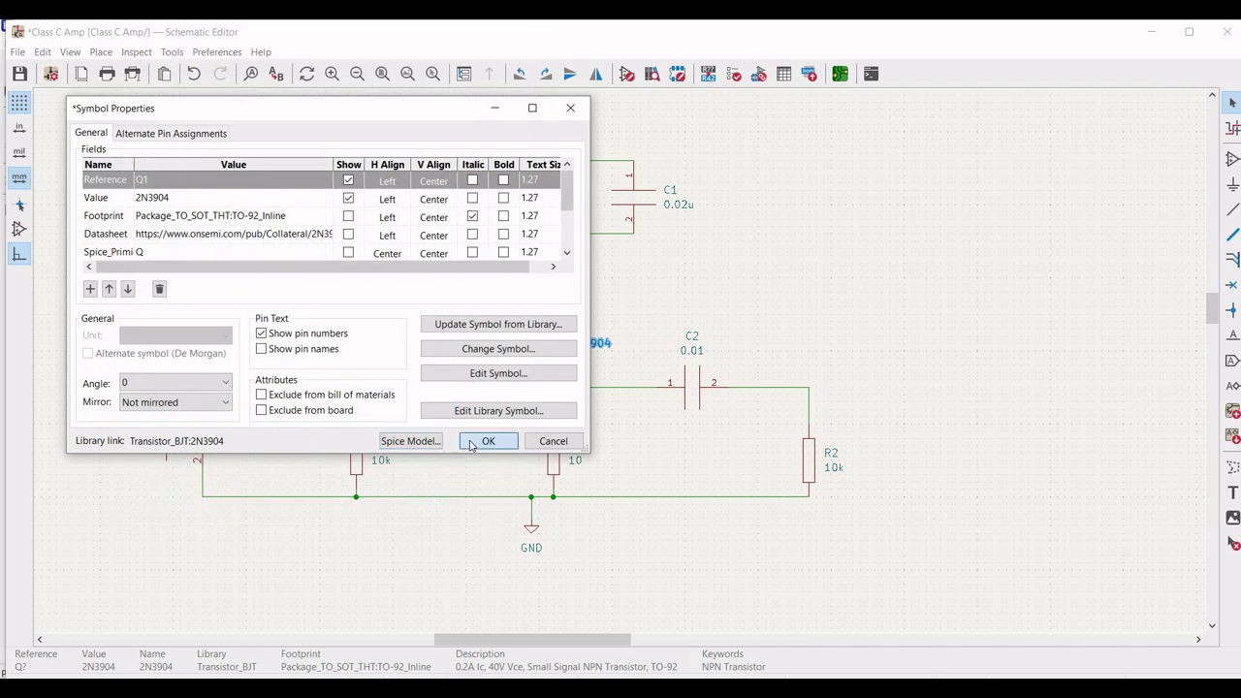
{"action": "left_click", "coordinate": [470, 442]}
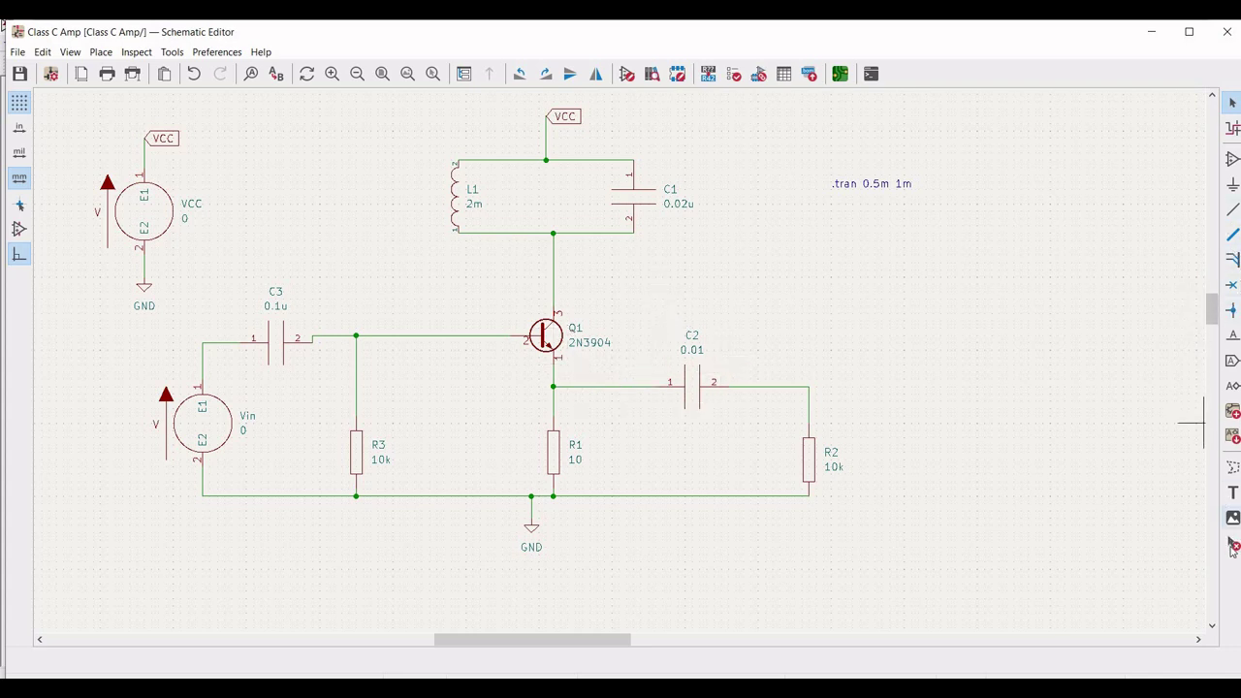
Replace the wire between Q1's emitter and C2 with one from C2's pin 1 to Q1's collector line, and save the schematic.
{"action": "left_click", "coordinate": [1233, 544]}
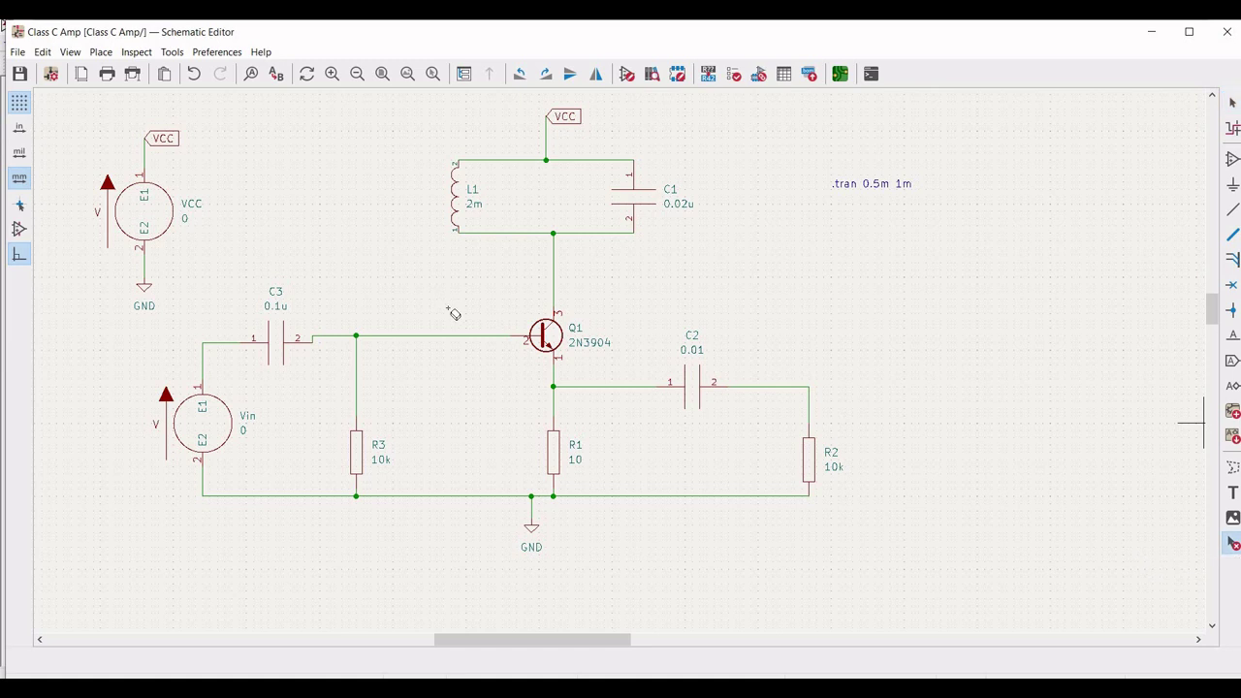
{"action": "left_click", "coordinate": [621, 387]}
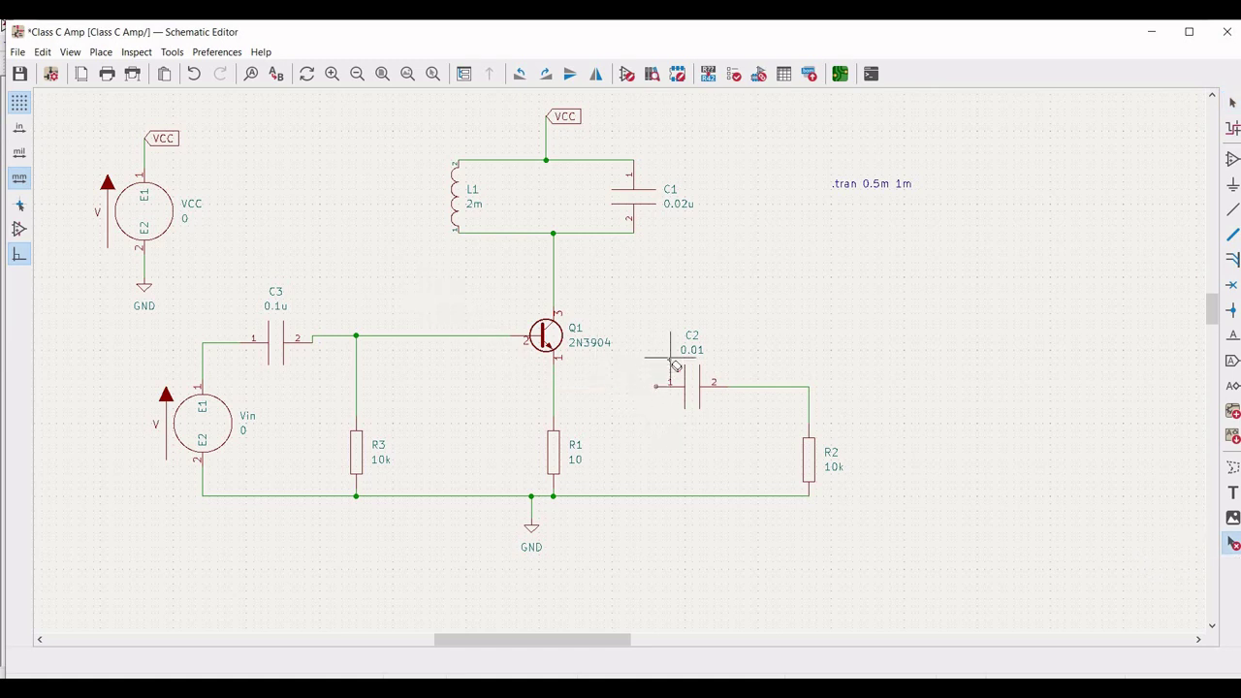
{"action": "left_click", "coordinate": [1233, 210]}
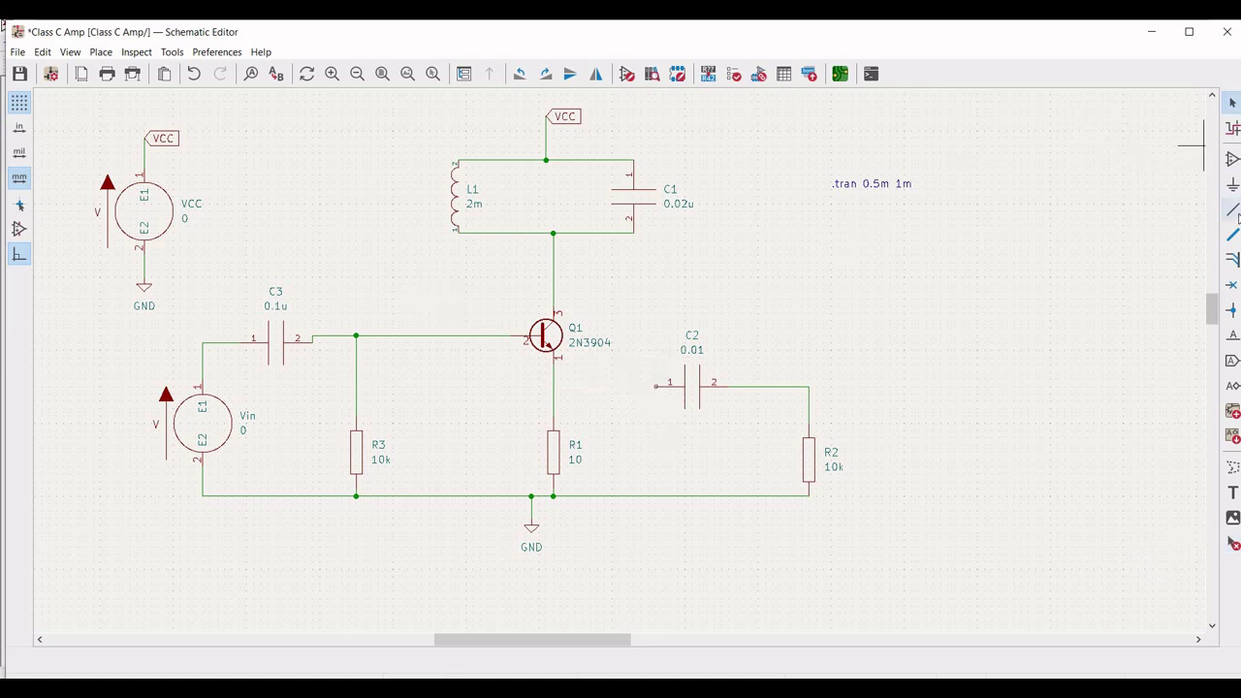
{"action": "left_click", "coordinate": [655, 385]}
{"action": "left_click", "coordinate": [656, 291]}
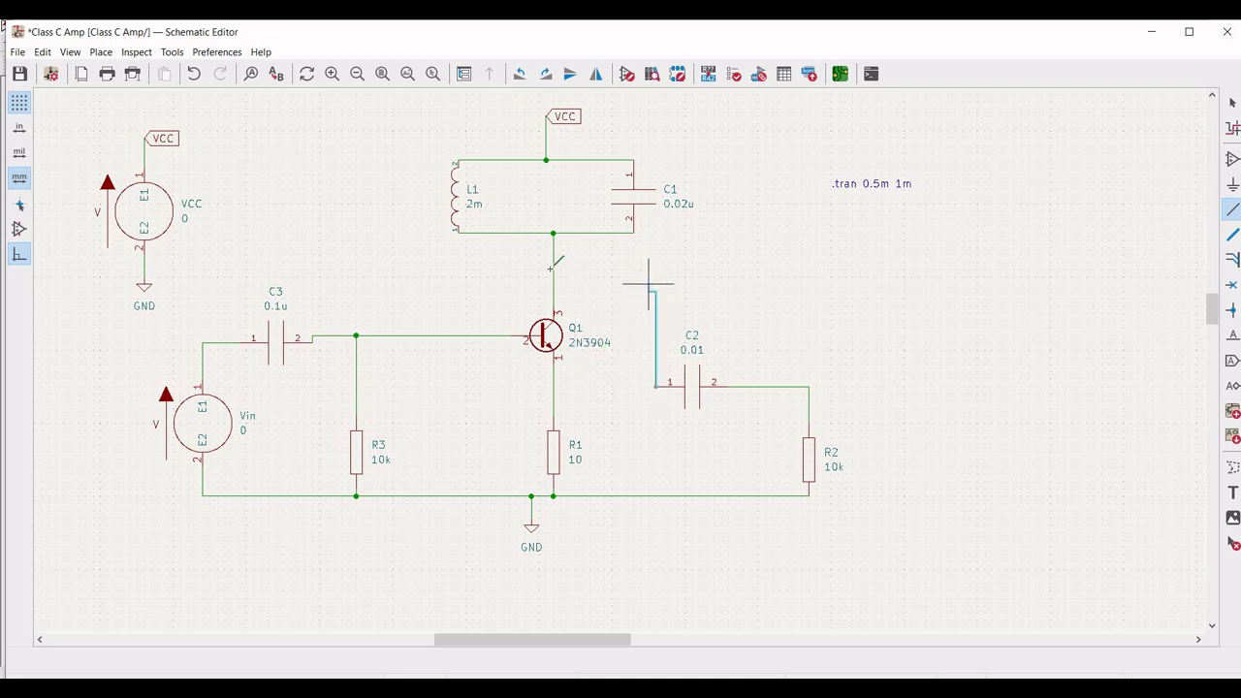
{"action": "left_click", "coordinate": [554, 291]}
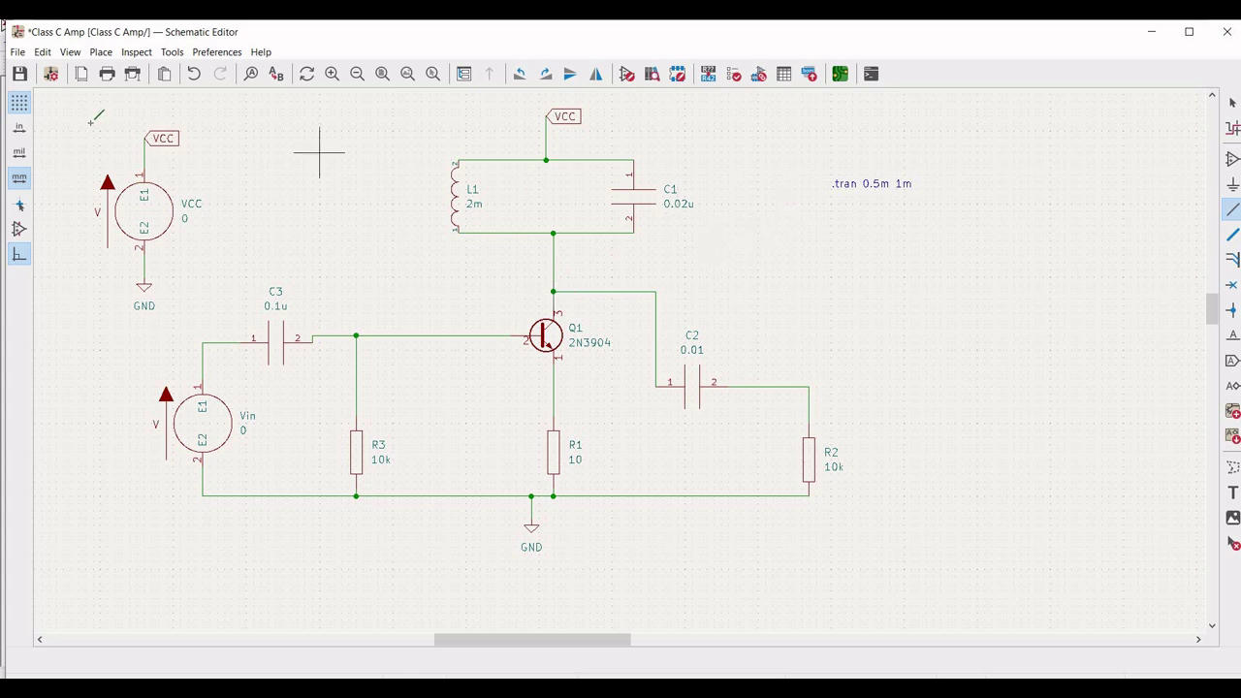
{"action": "left_click", "coordinate": [19, 76]}
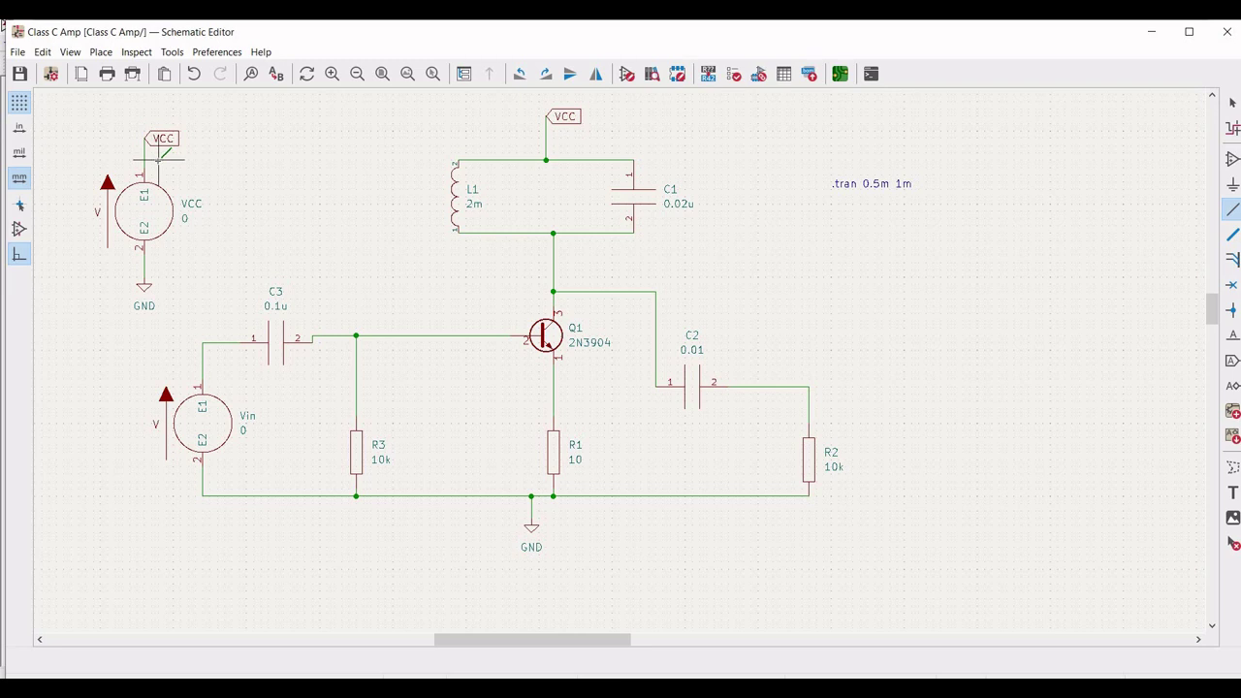
{"action": "key", "text": "Escape"}
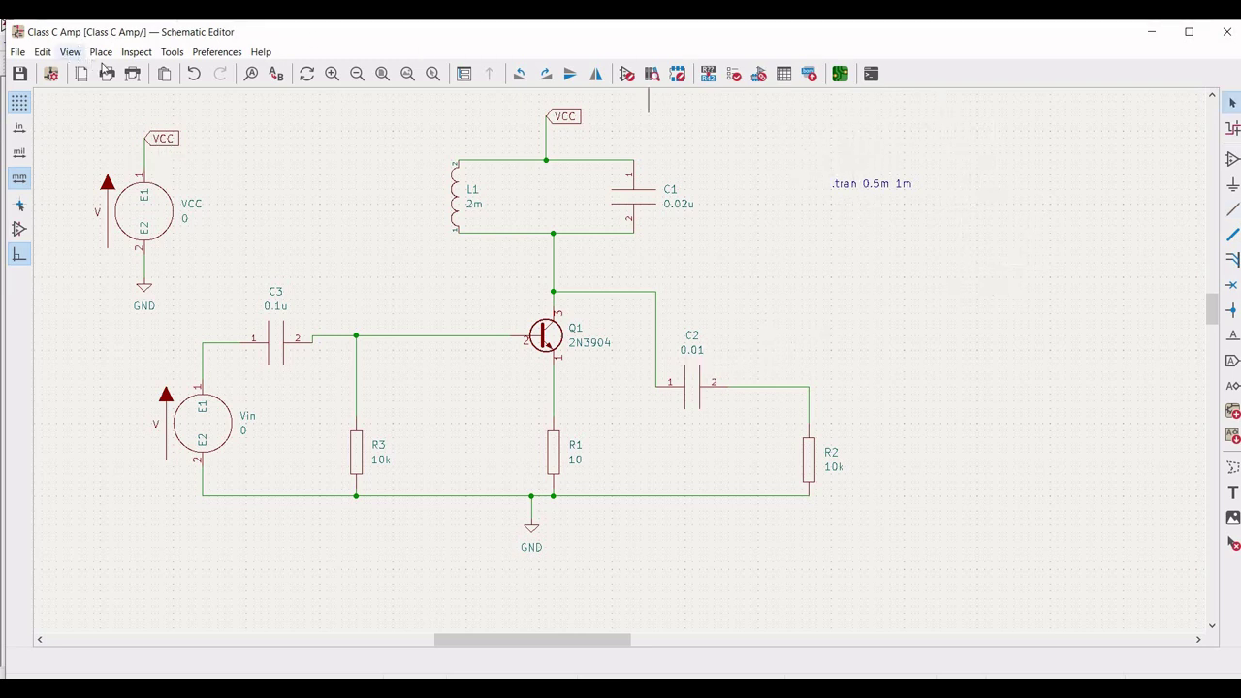
Add the Spice directive text ".tran 0.5m 1m" directly below the existing directive beside the LC tank.
{"action": "left_click", "coordinate": [101, 51]}
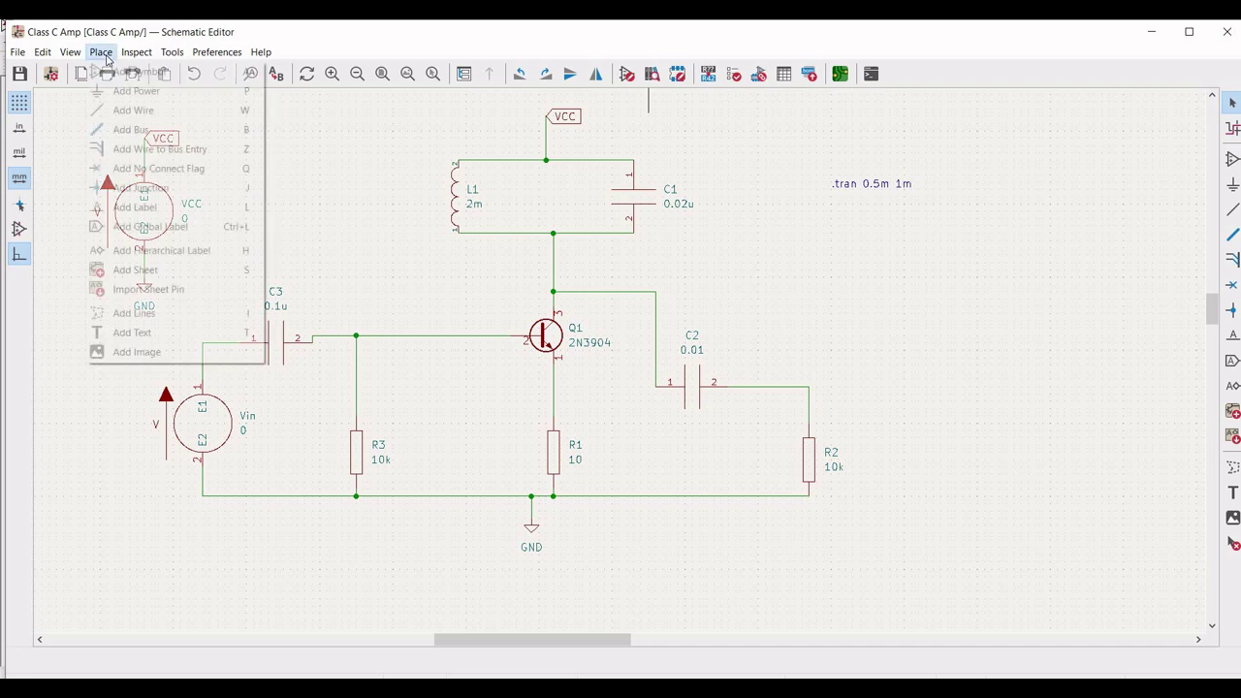
{"action": "left_click", "coordinate": [184, 333]}
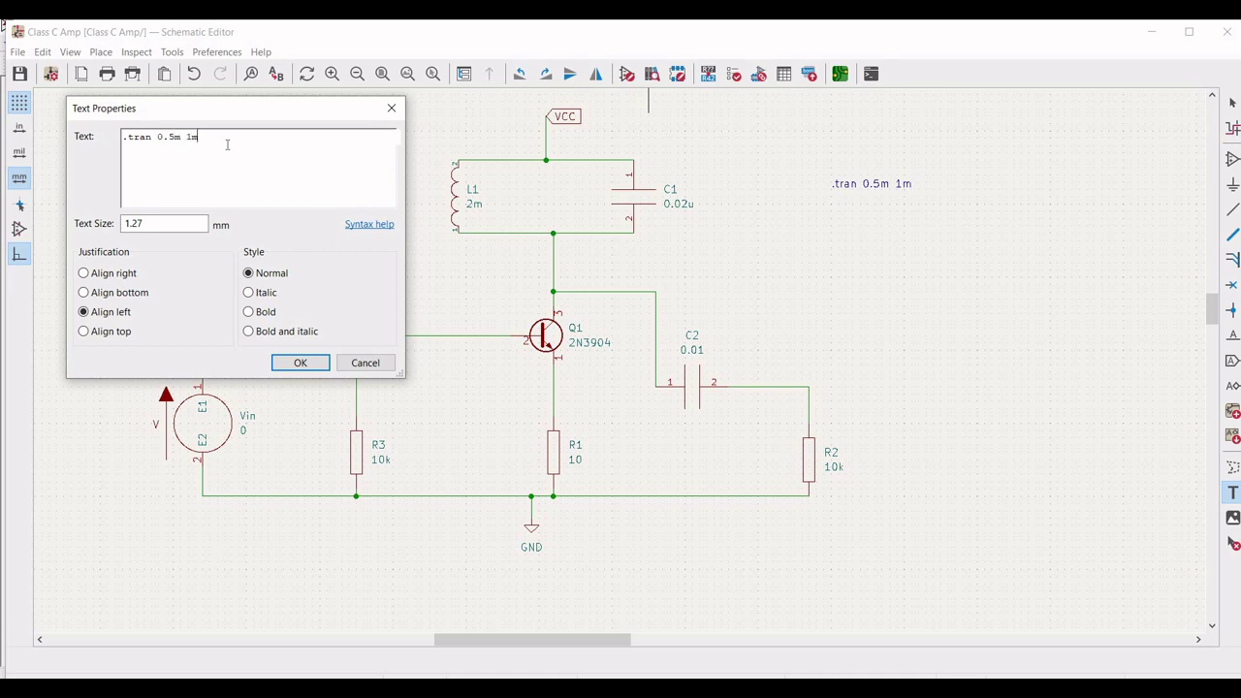
{"action": "left_click", "coordinate": [301, 363]}
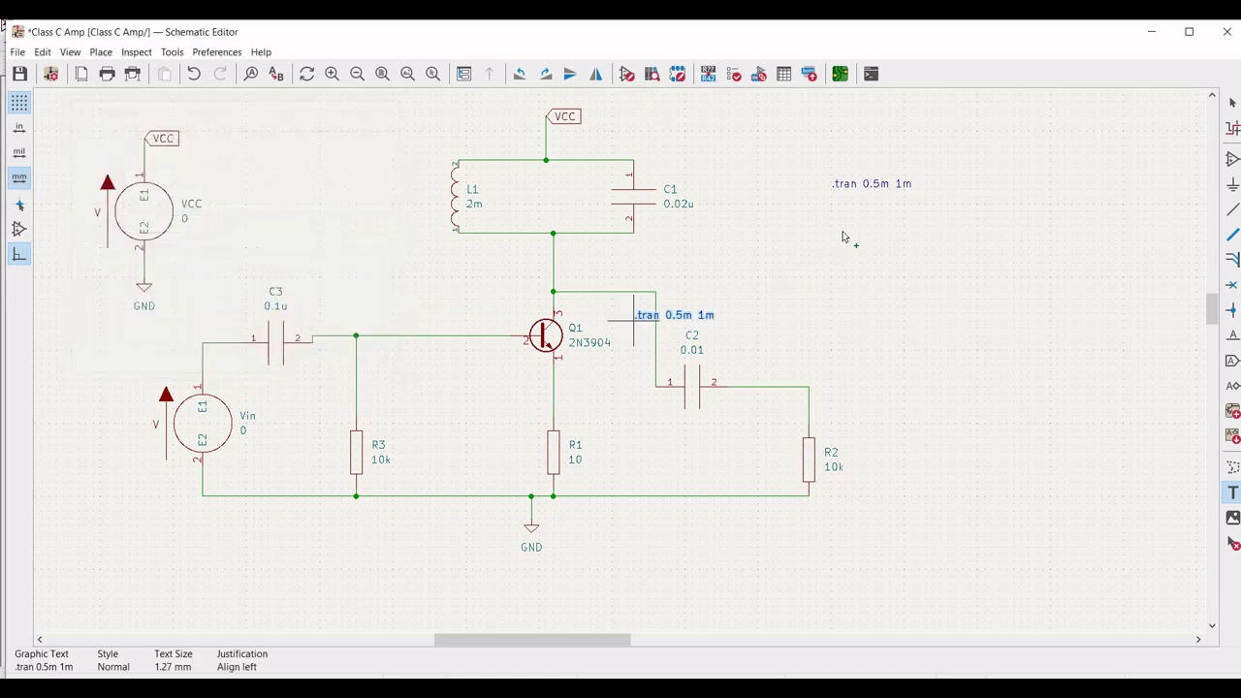
{"action": "left_click", "coordinate": [832, 212]}
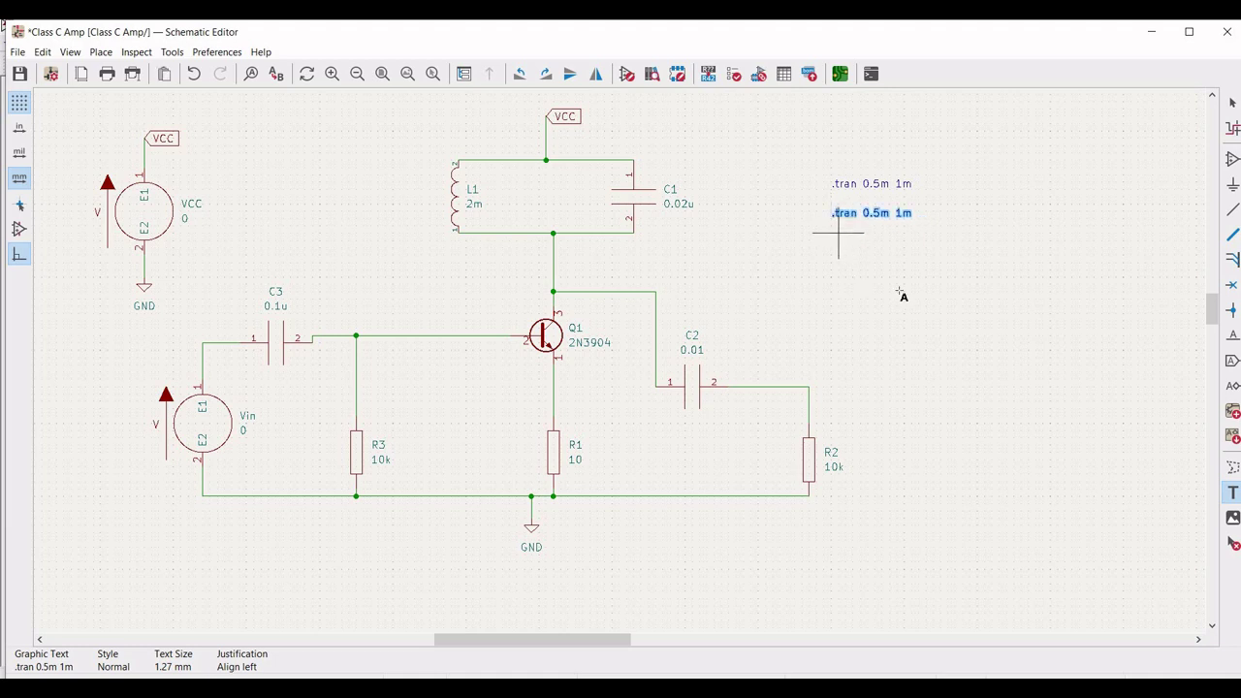
Delete the upper duplicate .tran directive and save the schematic.
{"action": "left_click", "coordinate": [1234, 543]}
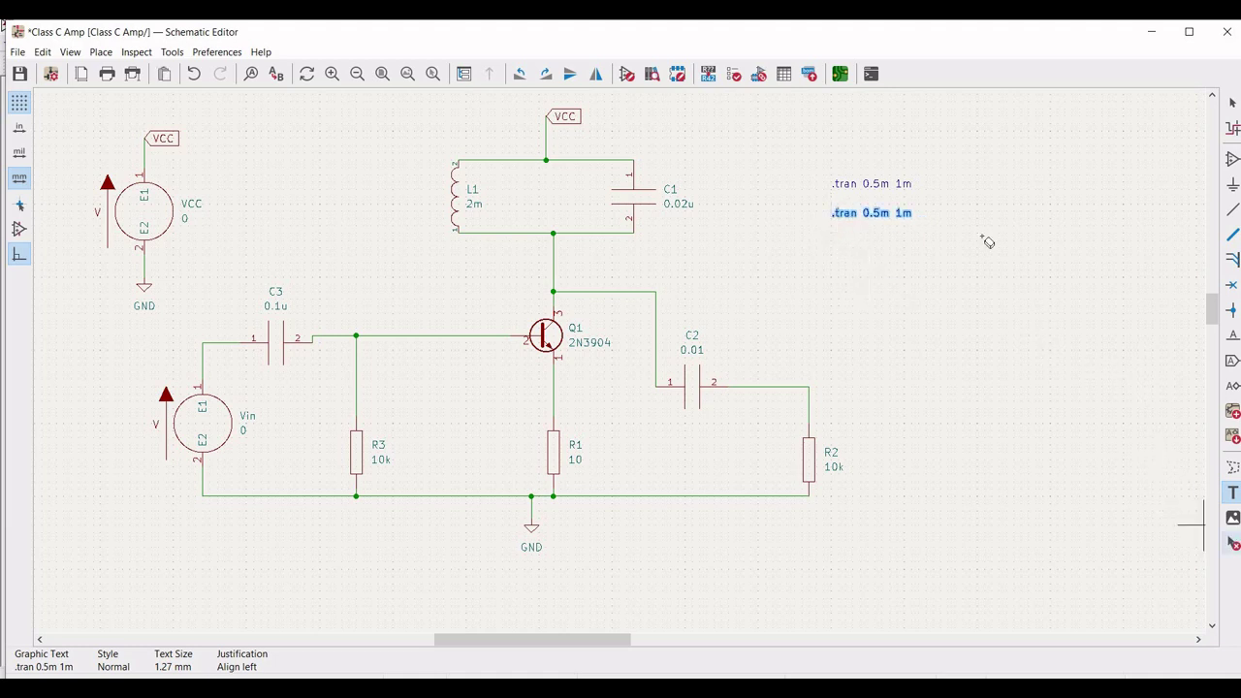
{"action": "left_click", "coordinate": [868, 189]}
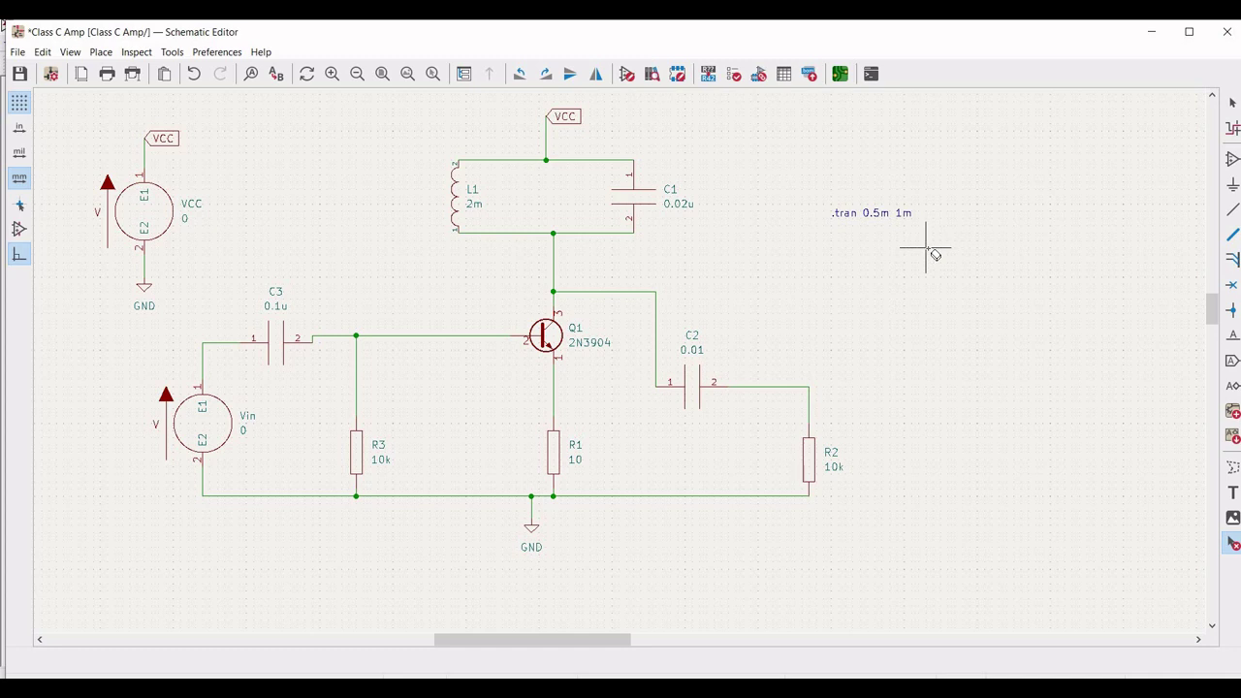
{"action": "left_click", "coordinate": [19, 74]}
{"action": "key", "text": "e"}
{"action": "left_click", "coordinate": [571, 108]}
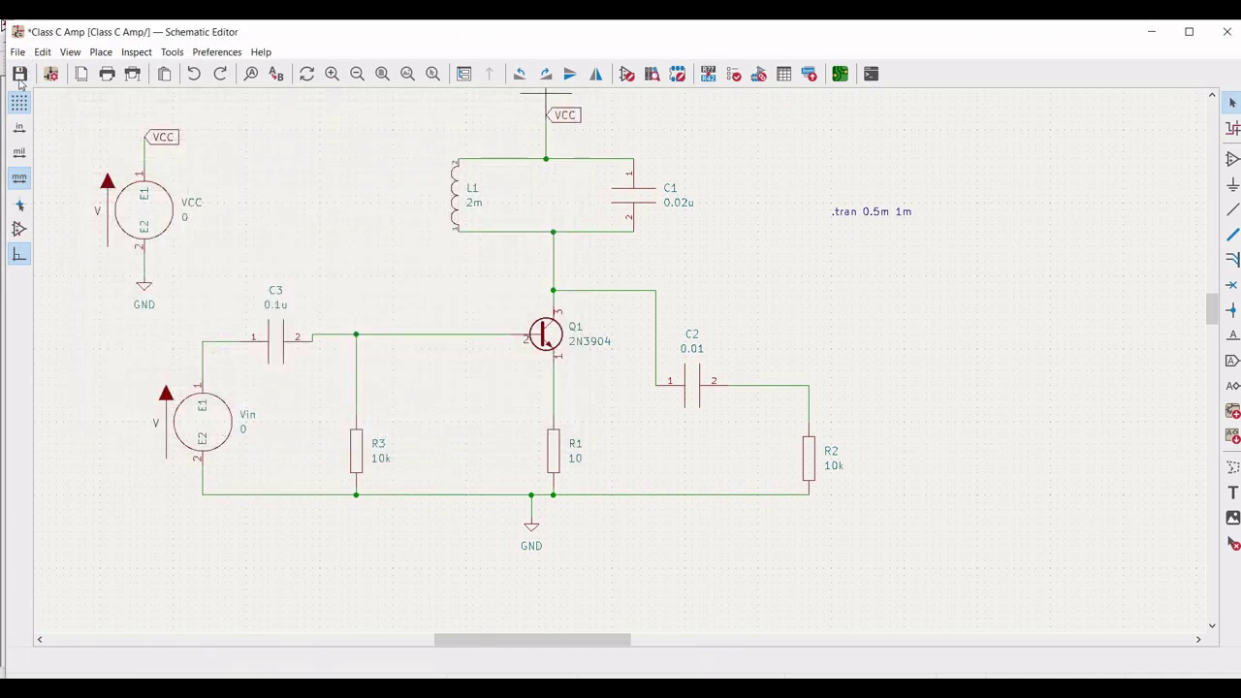
Open the Spice simulator for the schematic and run the transient simulation.
{"action": "left_click", "coordinate": [137, 52]}
{"action": "left_click", "coordinate": [178, 142]}
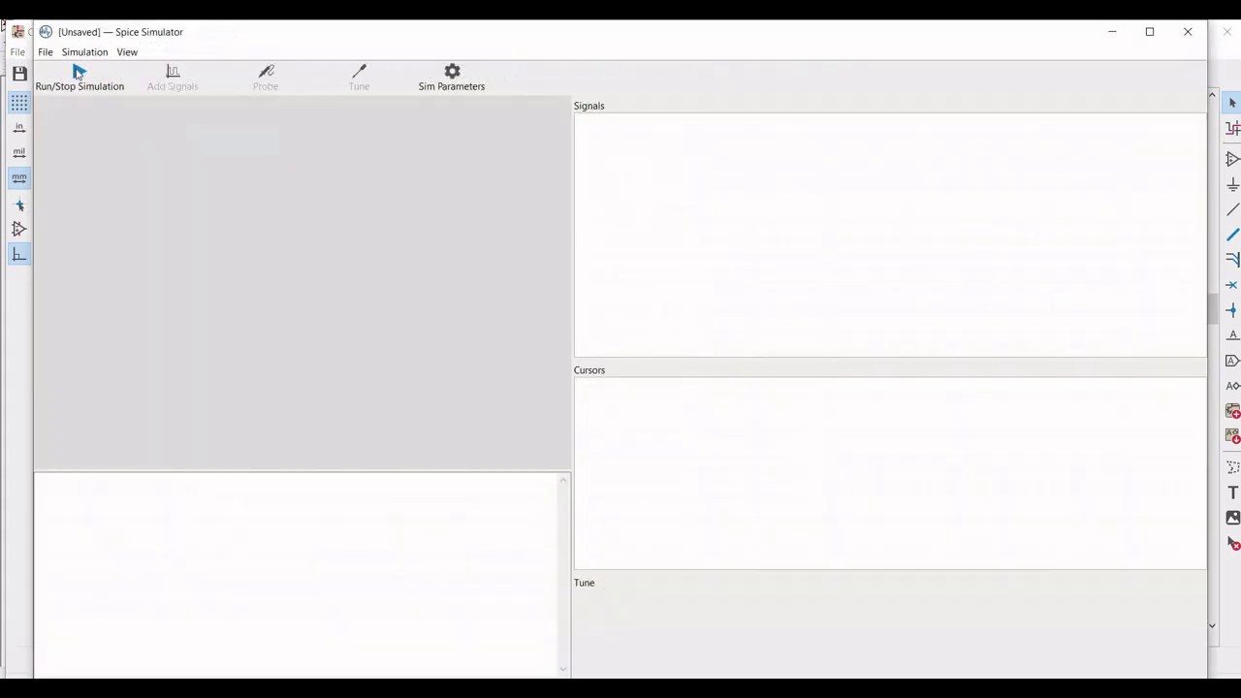
{"action": "key", "text": "ctrl+r"}
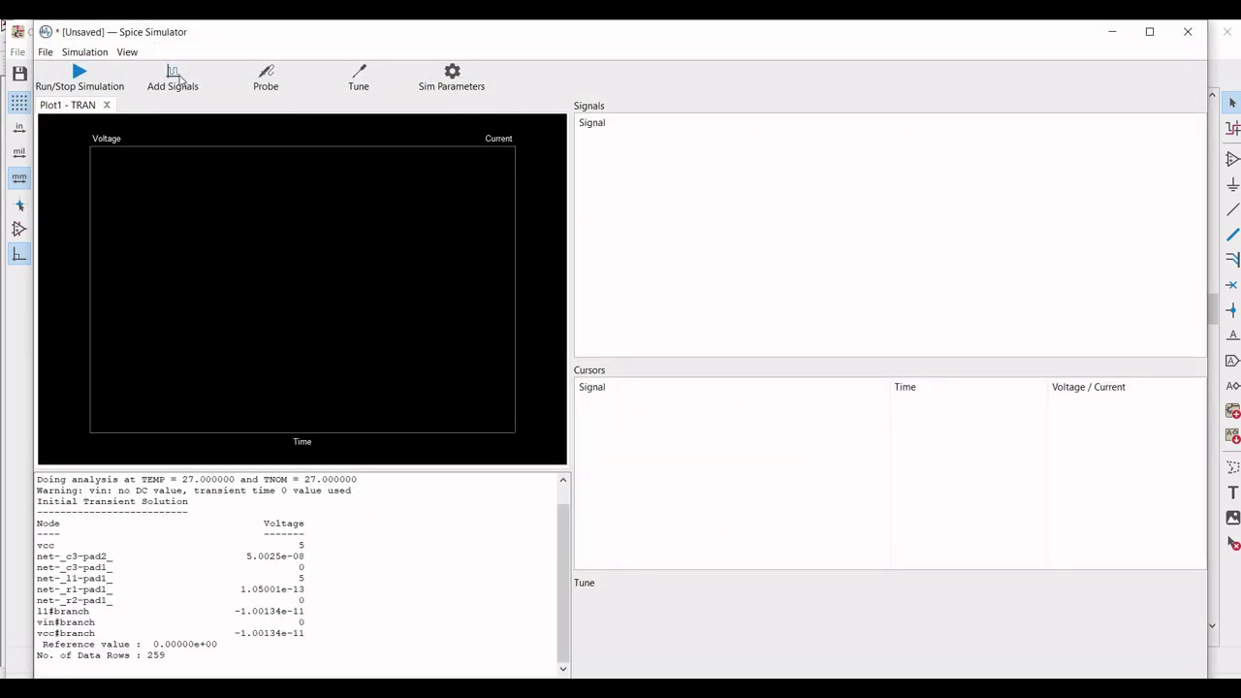
Probe the input net at C3's pin 1 and the output net at R2's upper end to plot their voltages.
{"action": "left_click", "coordinate": [264, 82]}
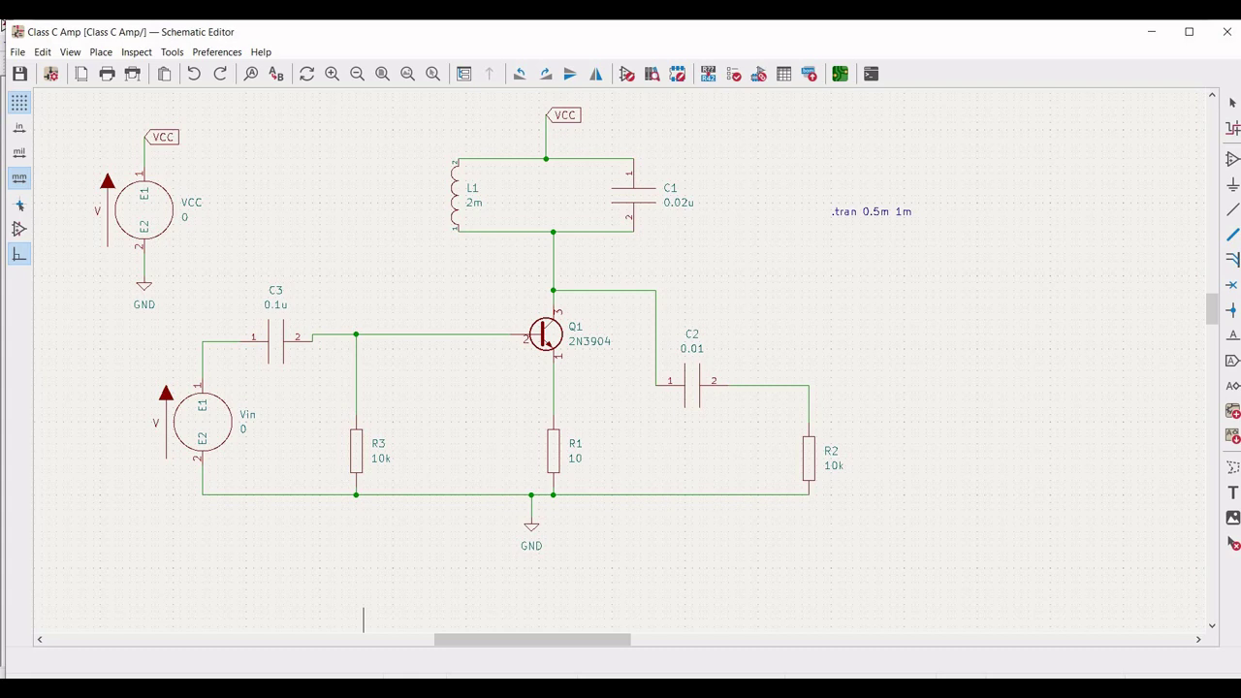
{"action": "left_click", "coordinate": [634, 623]}
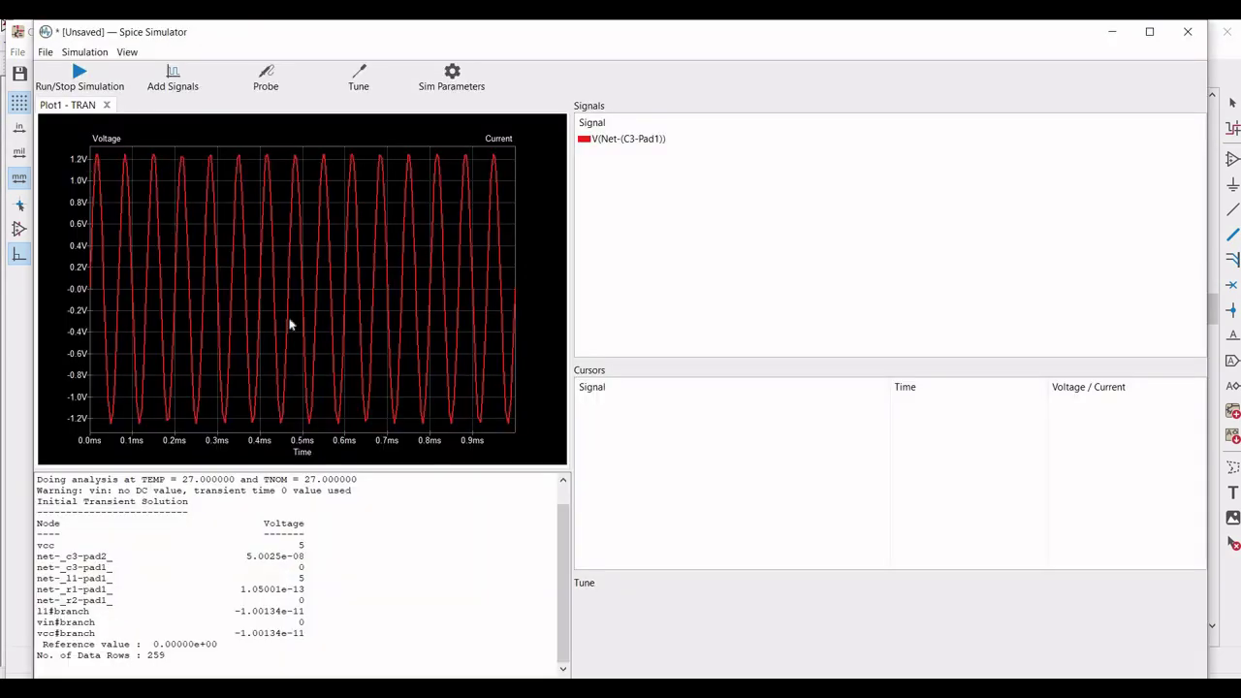
{"action": "left_click", "coordinate": [262, 83]}
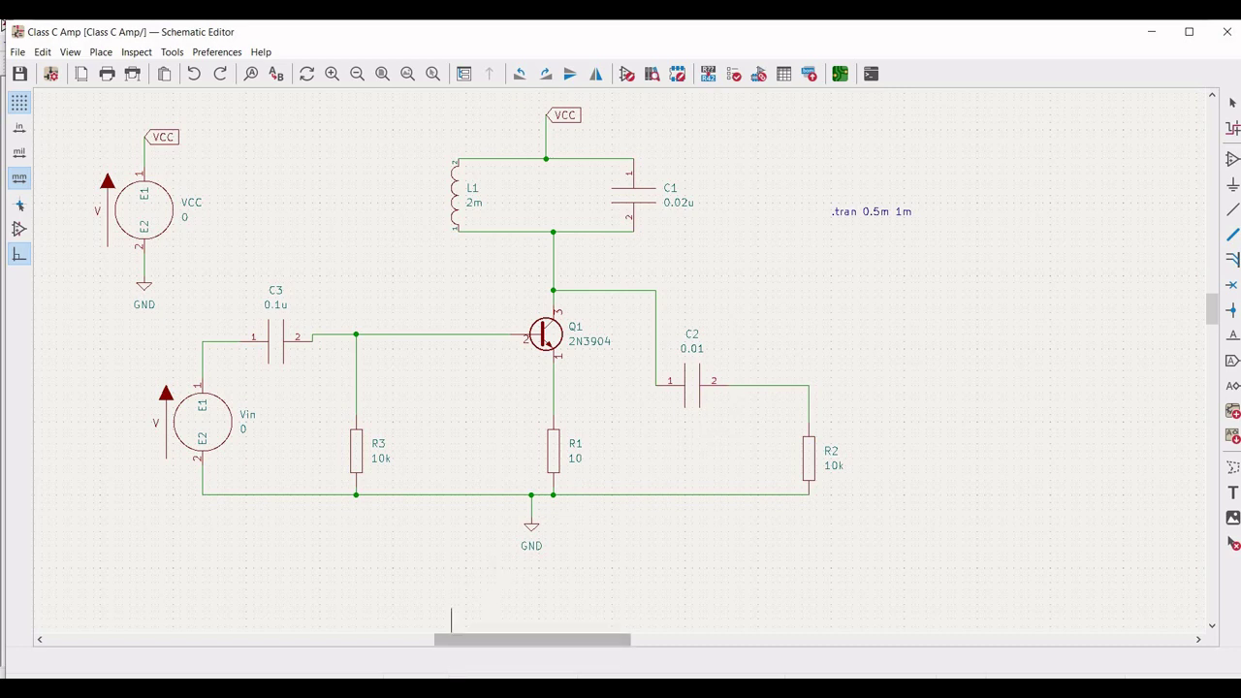
{"action": "left_click", "coordinate": [632, 621]}
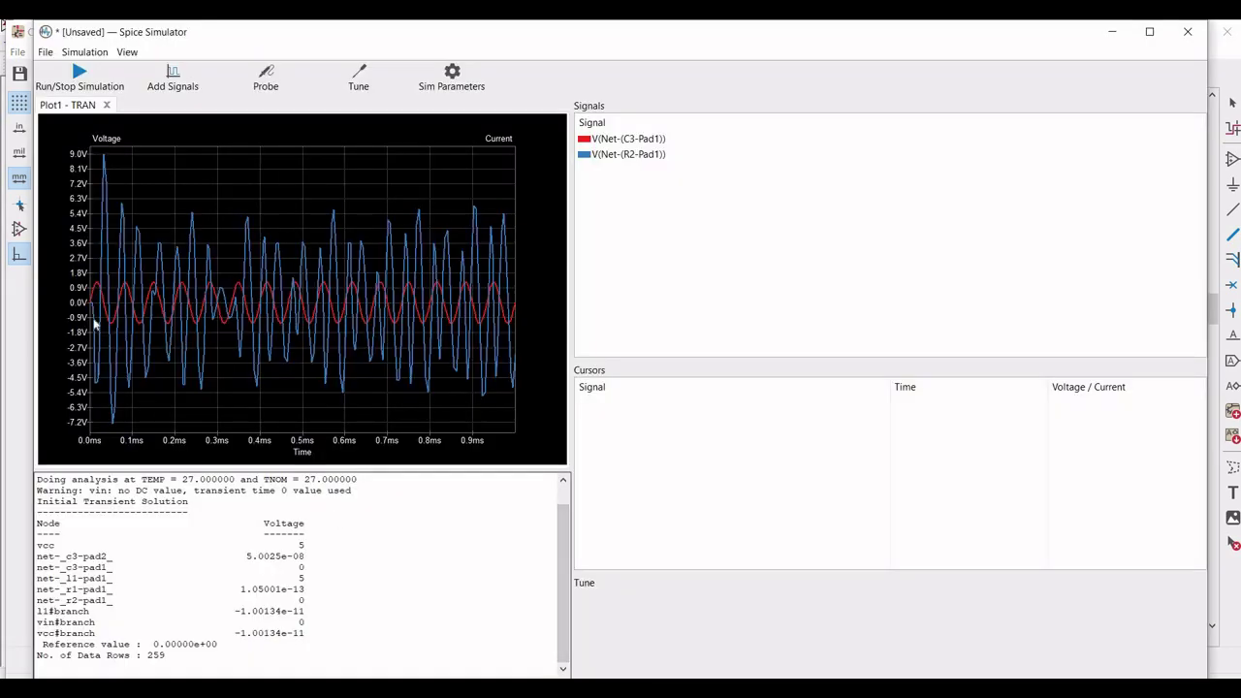